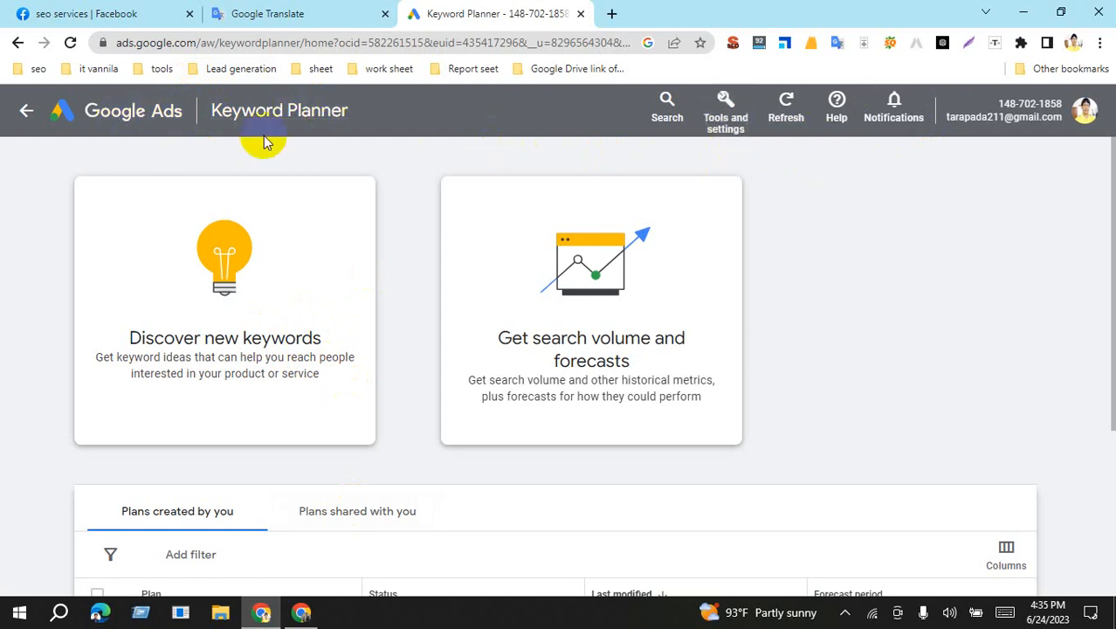
Search Google for "google keyword planner" in a new browser tab and follow the sponsored Google Ads result
click(611, 15)
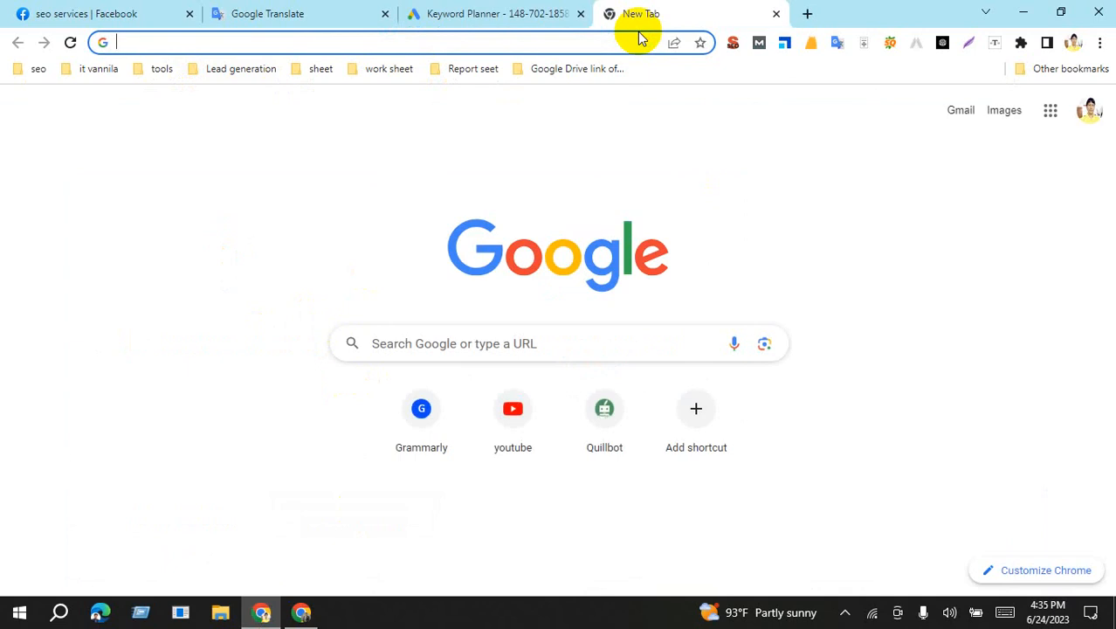
text(GOOGL)
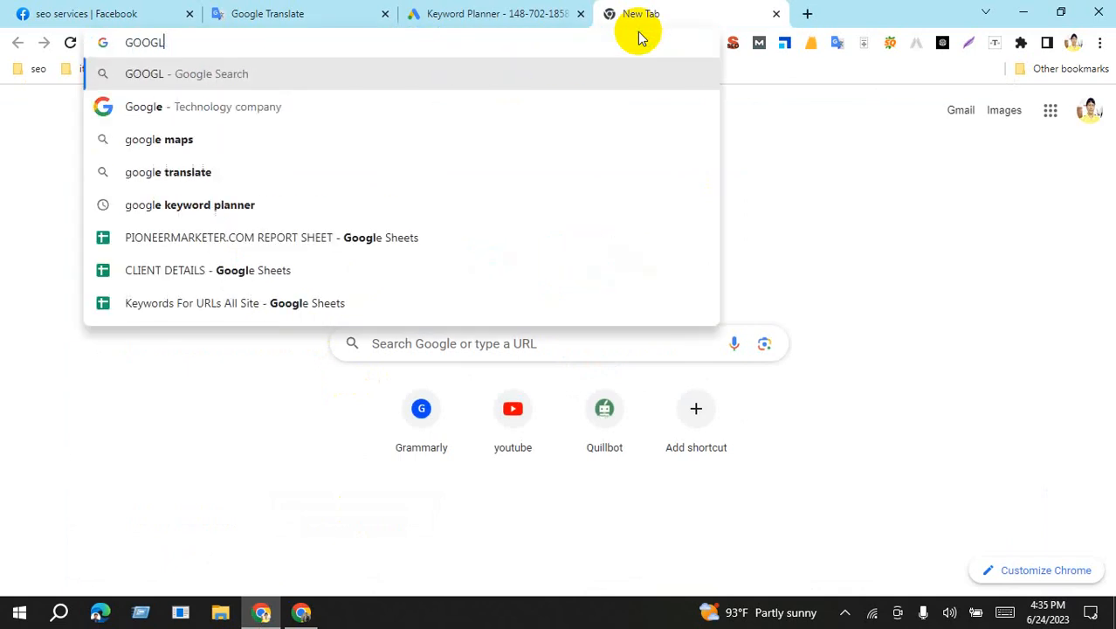
key(BackSpace)
key(BackSpace)
key(BackSpace)
key(BackSpace)
key(BackSpace)
text(gg)
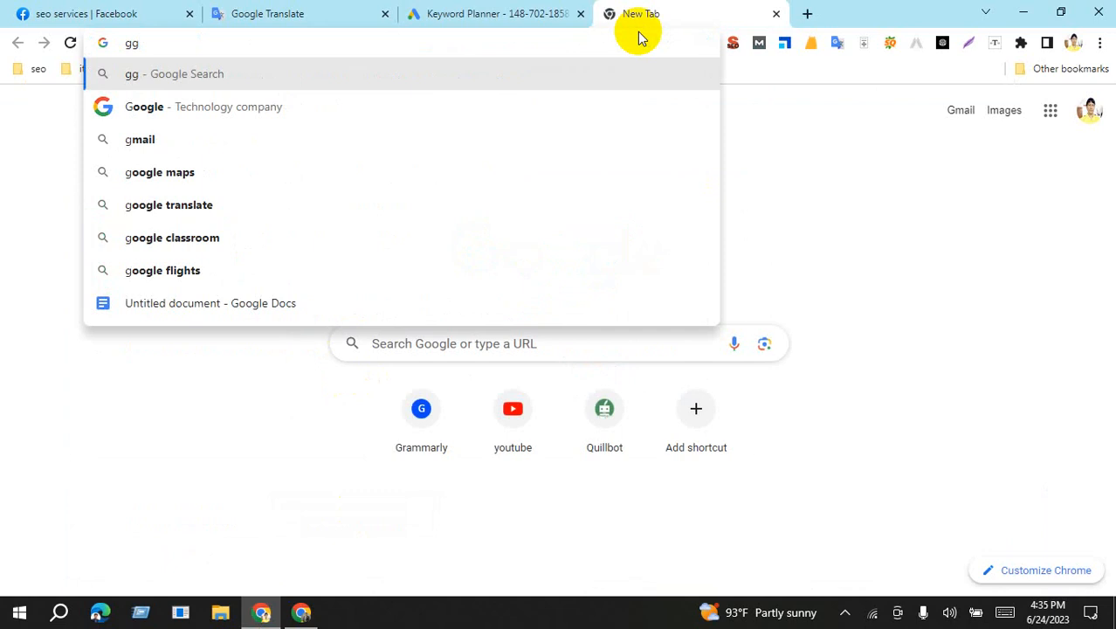
key(BackSpace)
text(oog)
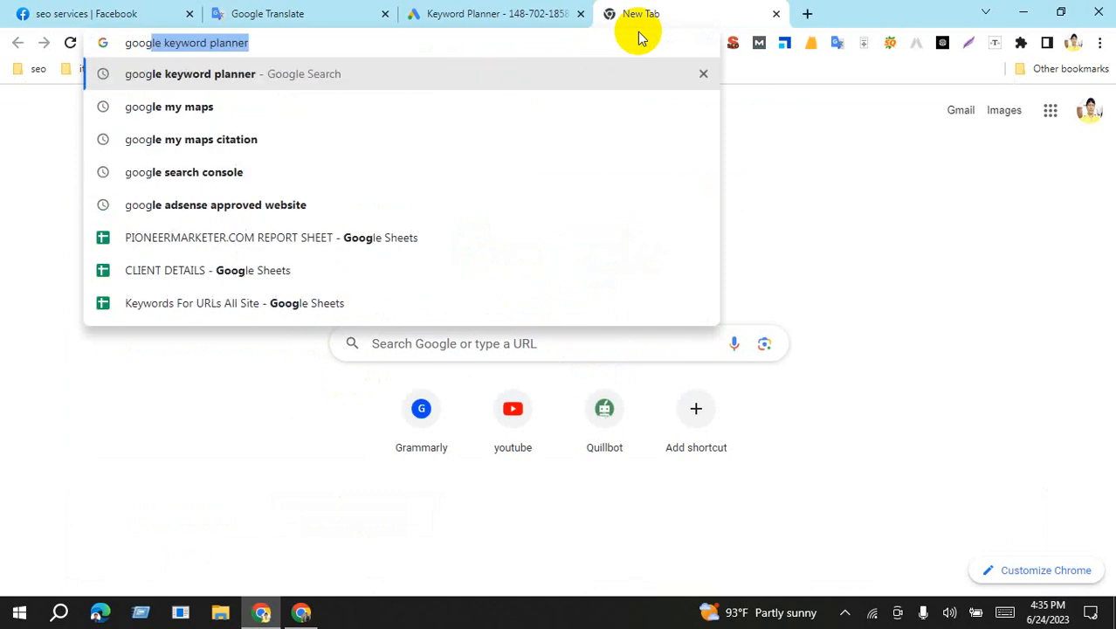
key(Return)
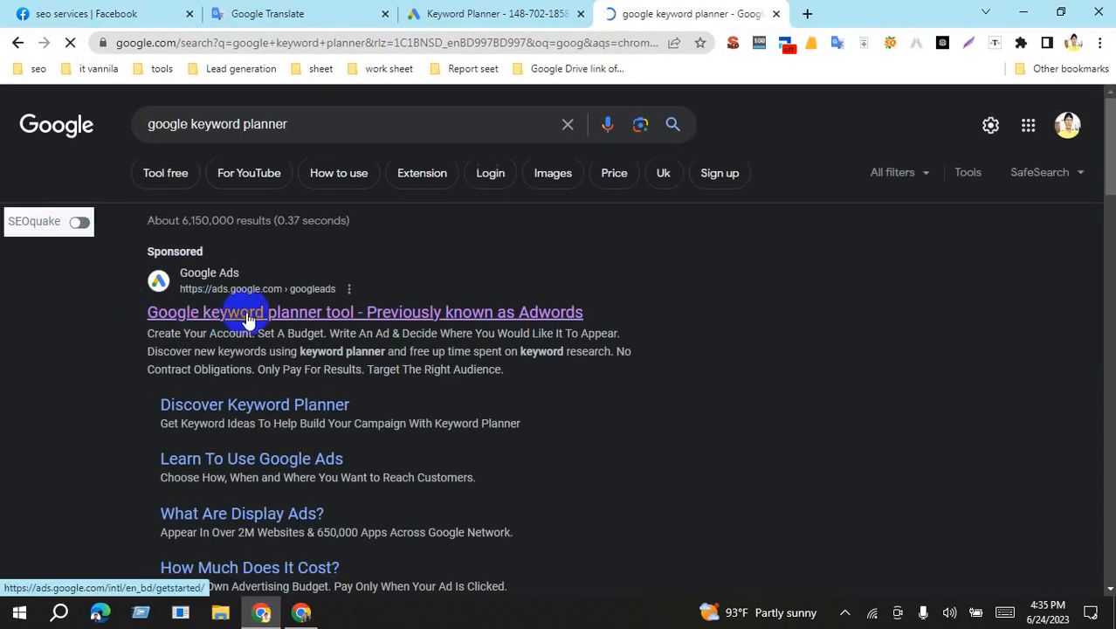
click(207, 320)
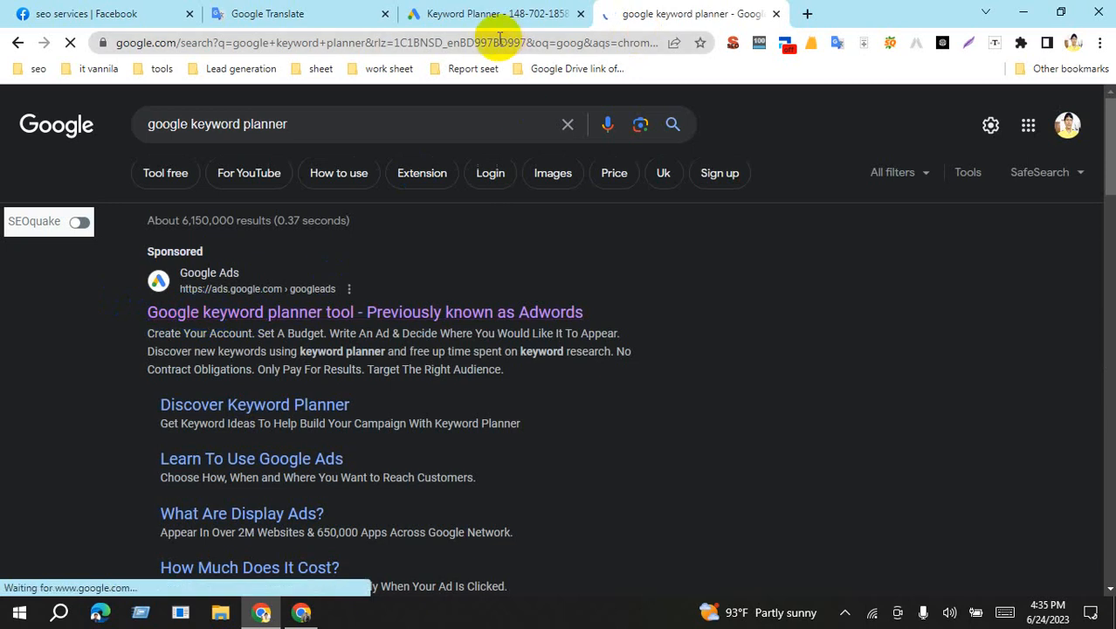
Return to the already open Keyword Planner page and open the Discover new keywords form
click(495, 14)
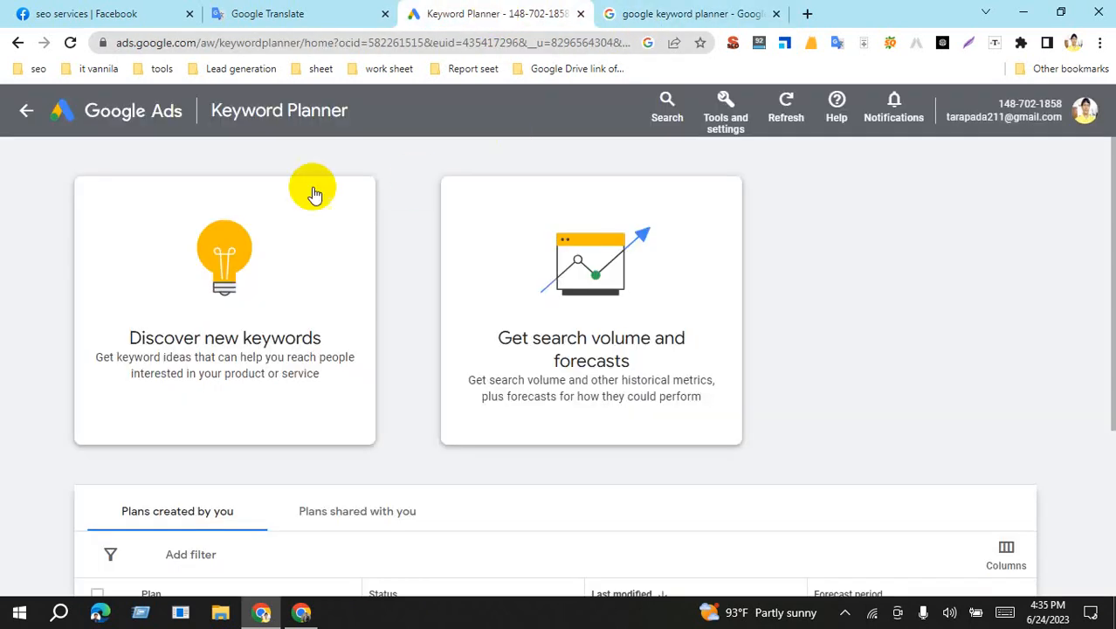
click(725, 105)
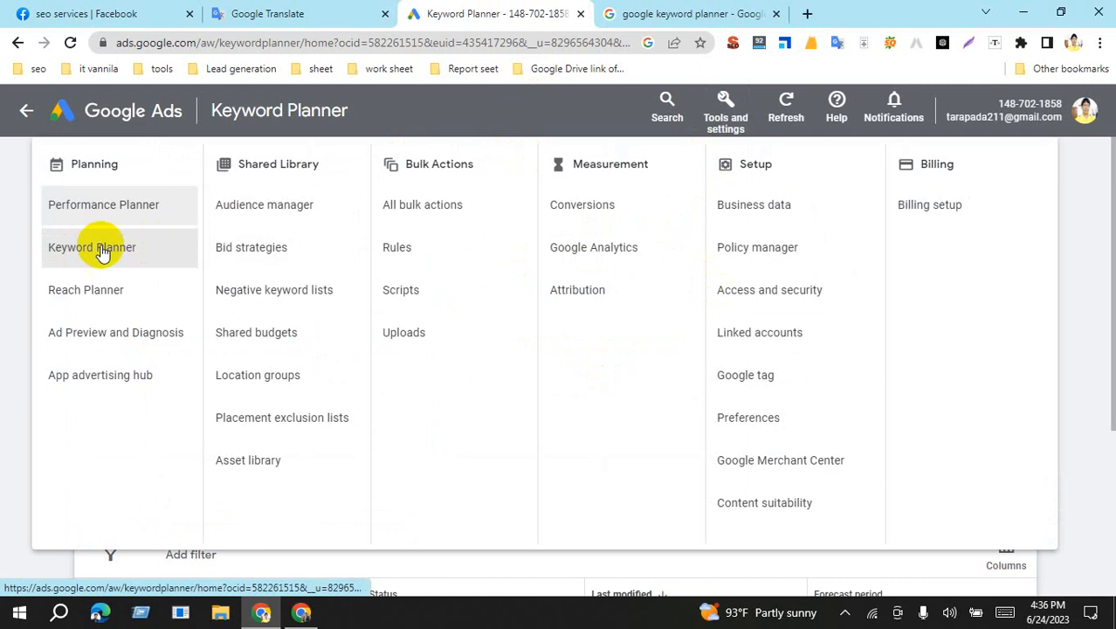
click(1078, 225)
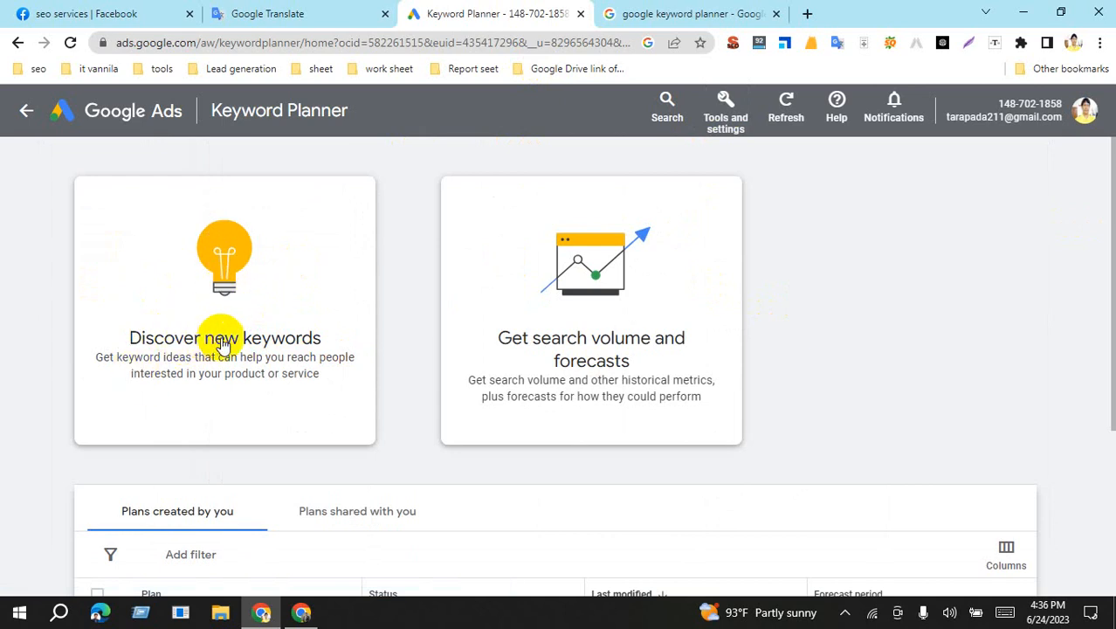
click(242, 338)
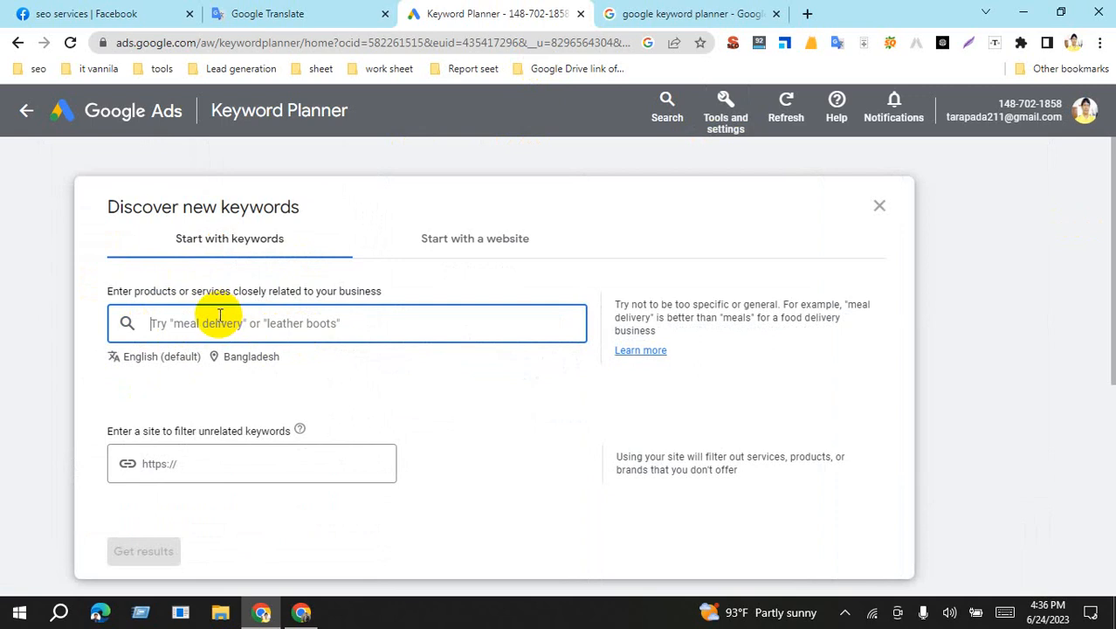
Switch to the other Chrome window and look through the buypomeranianpups.com home page for its puppy breeds
click(310, 617)
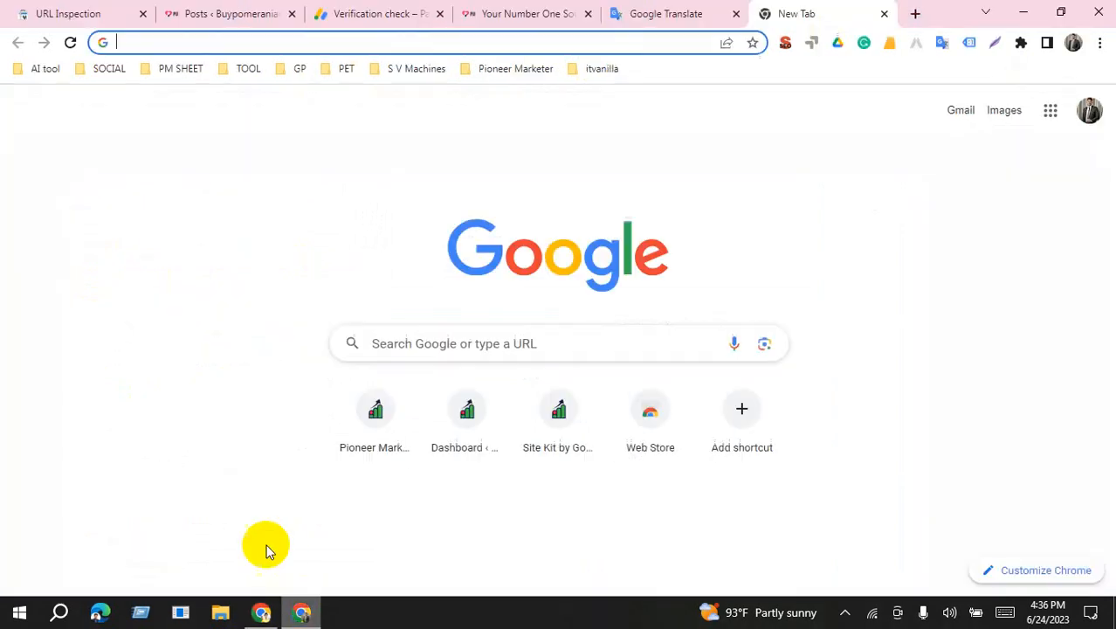
click(515, 13)
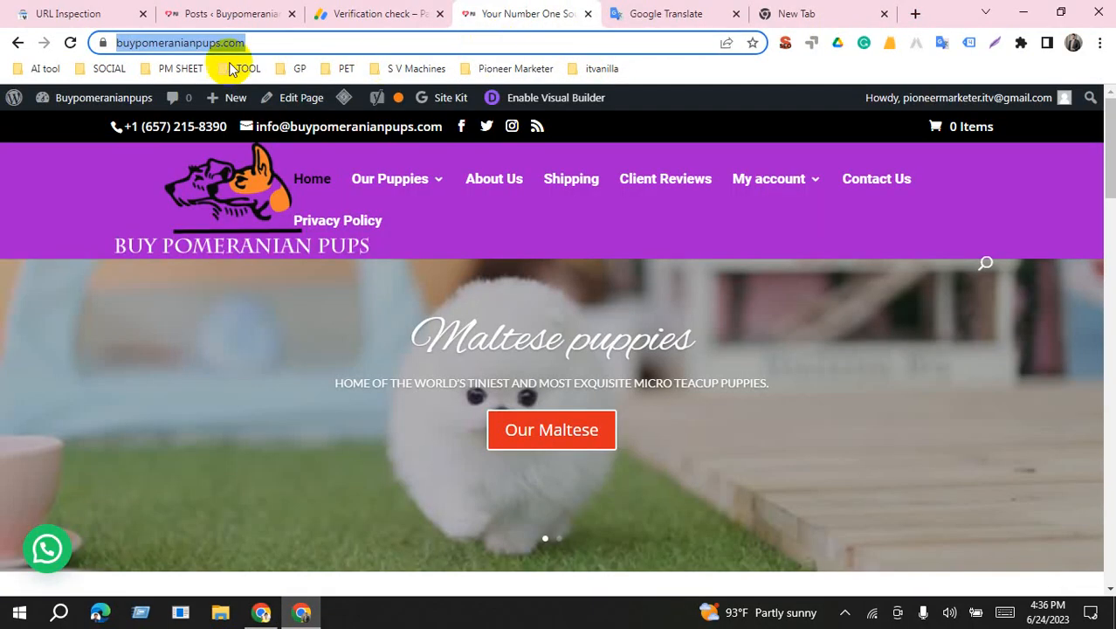
scroll(442, 422, down, 10)
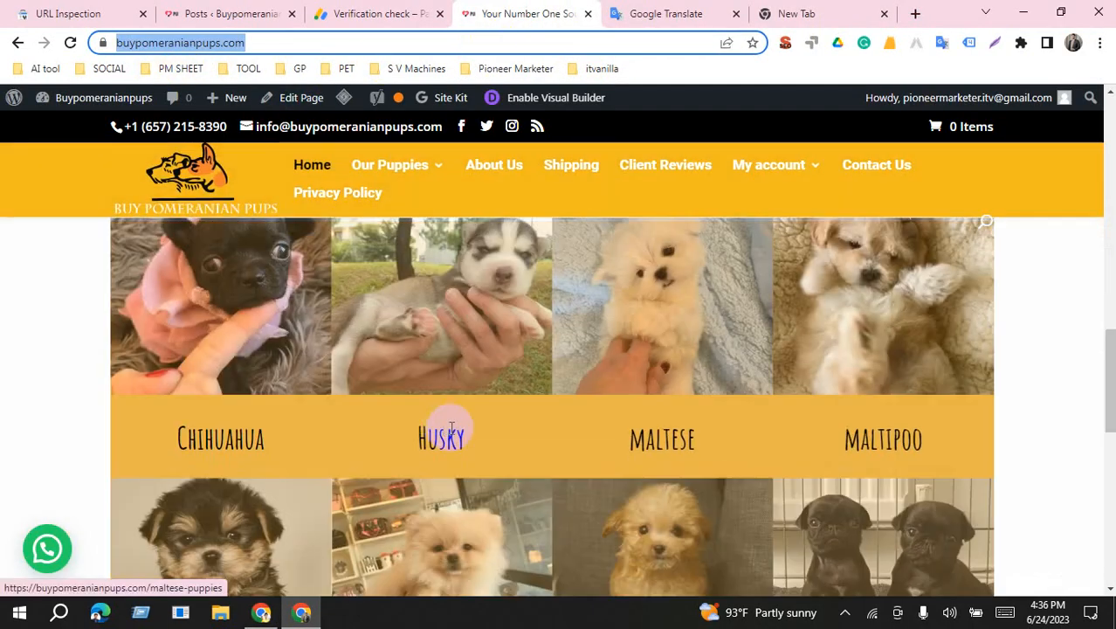
scroll(449, 428, down, 4)
scroll(448, 428, up, 6)
scroll(451, 428, up, 10)
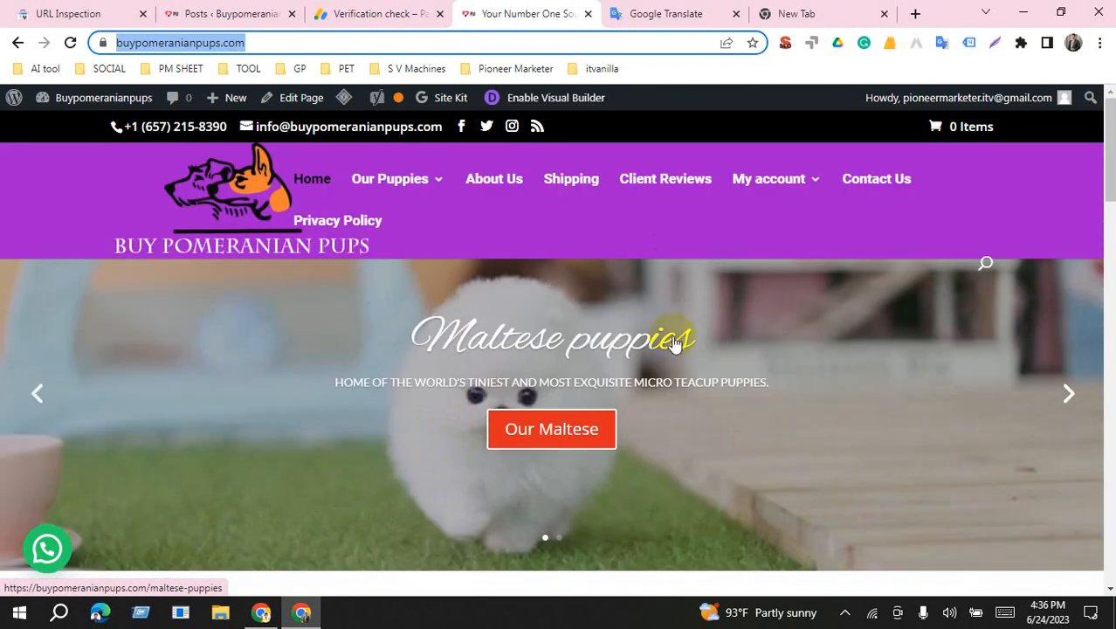
Inspect the home page's SEO summary and copy "Maltese Puppies & Teacup Puppies" from its meta title
click(784, 42)
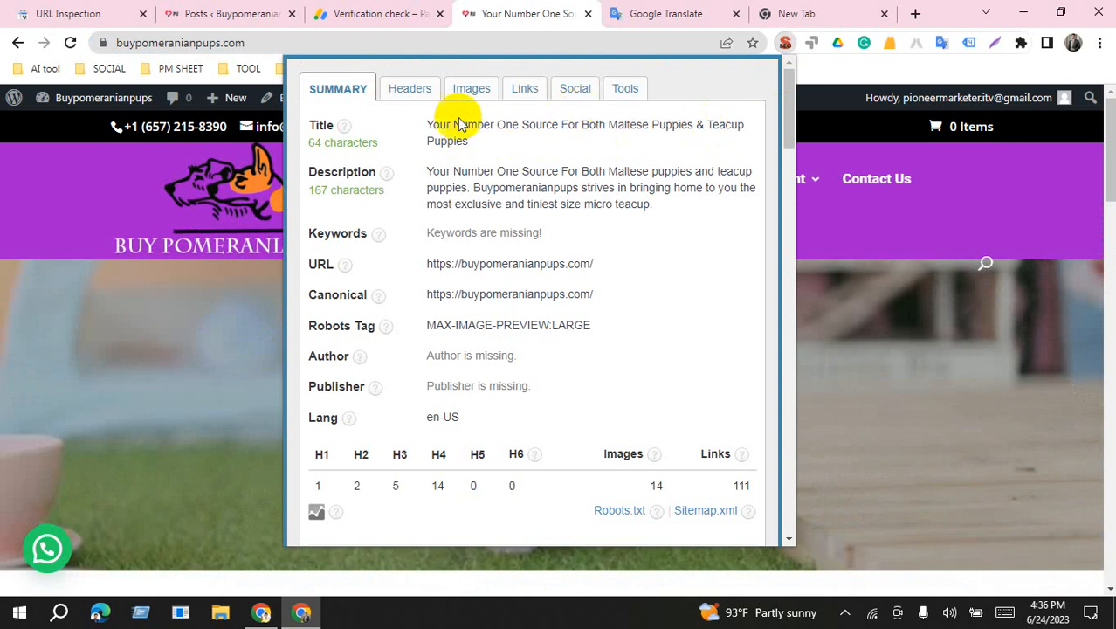
drag(427, 121, 480, 142)
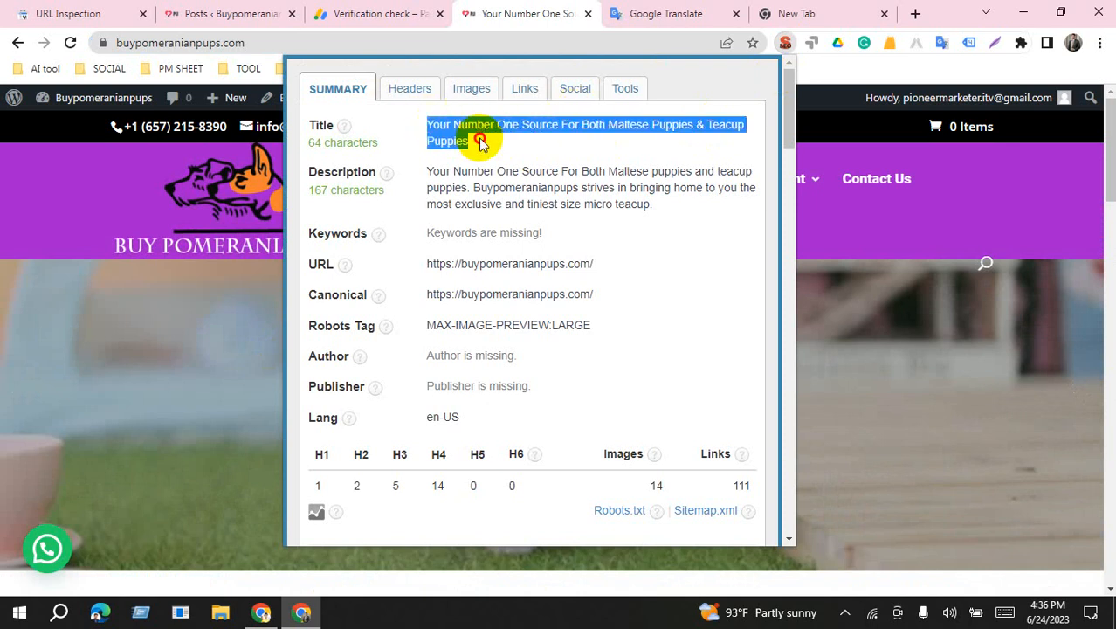
click(598, 140)
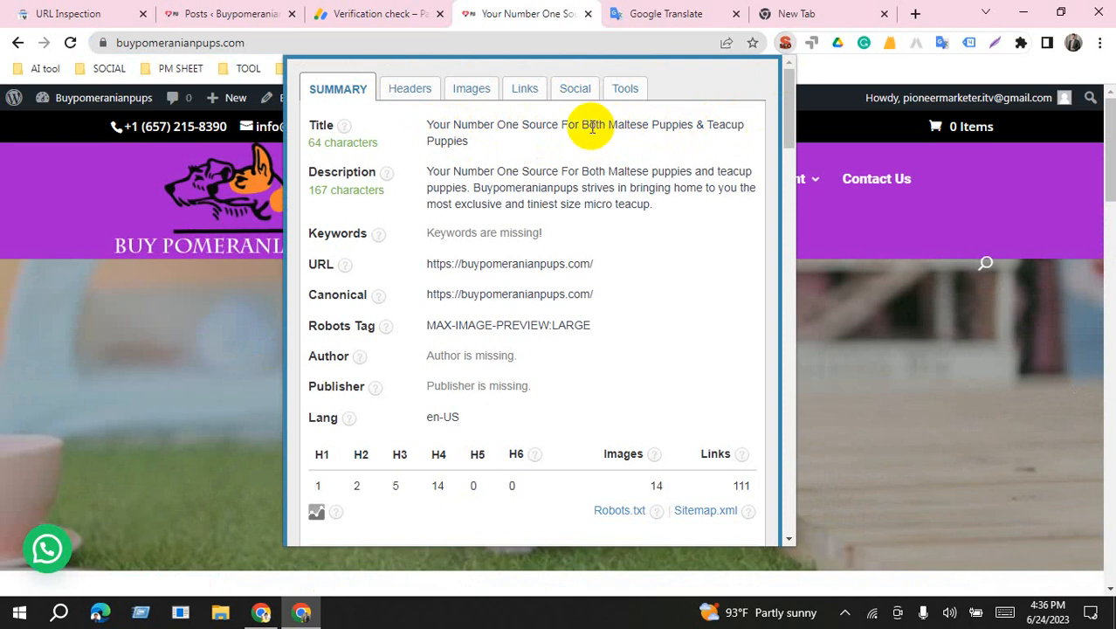
drag(611, 128, 640, 146)
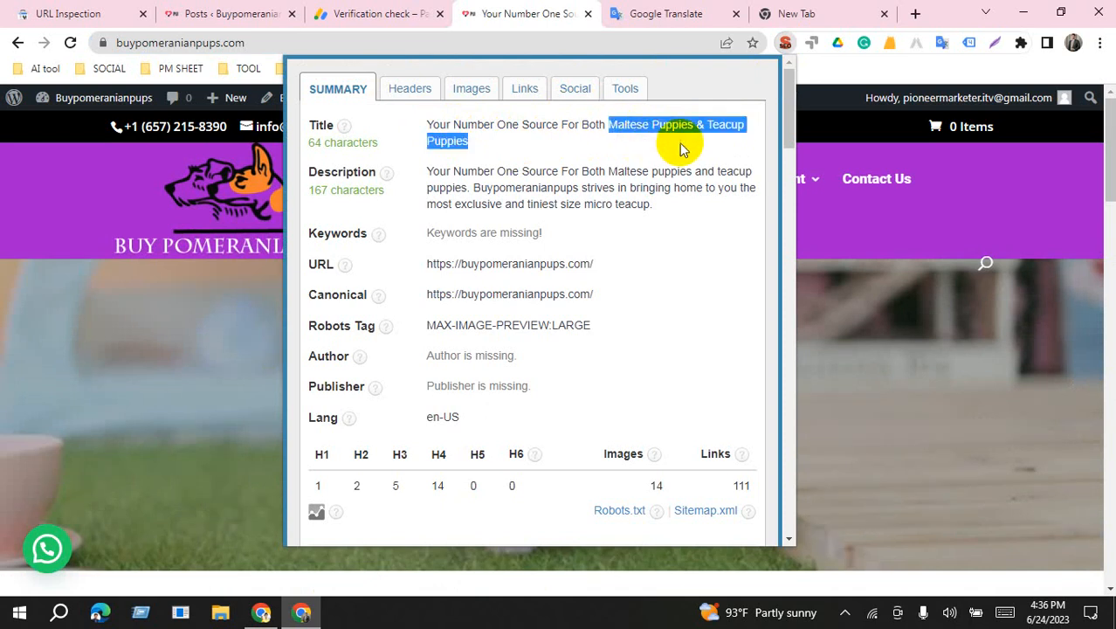
right_click(651, 128)
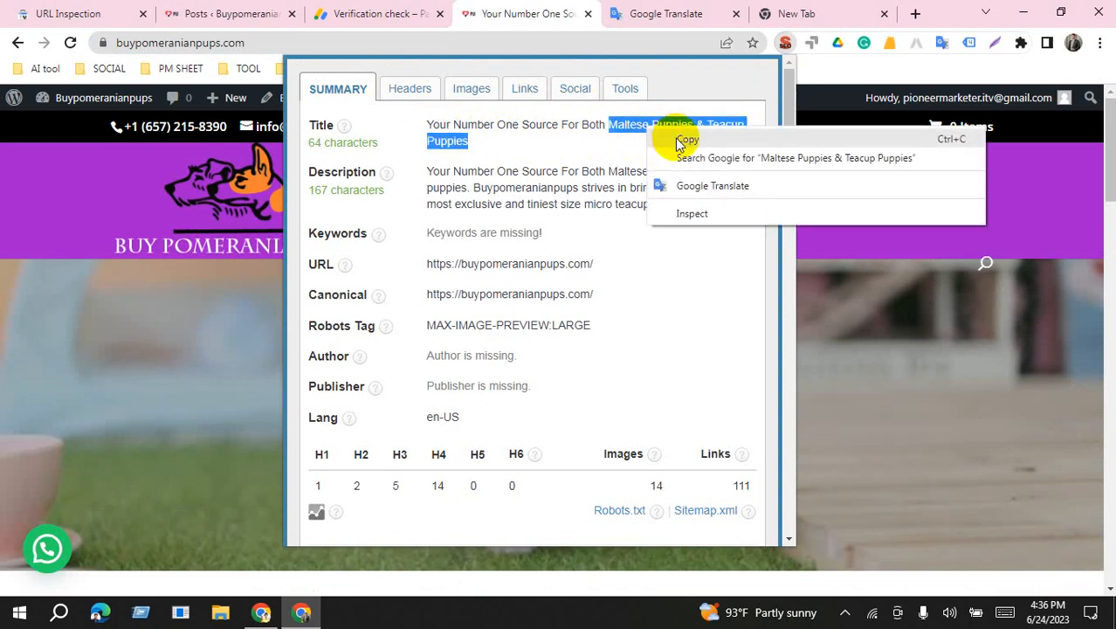
click(686, 141)
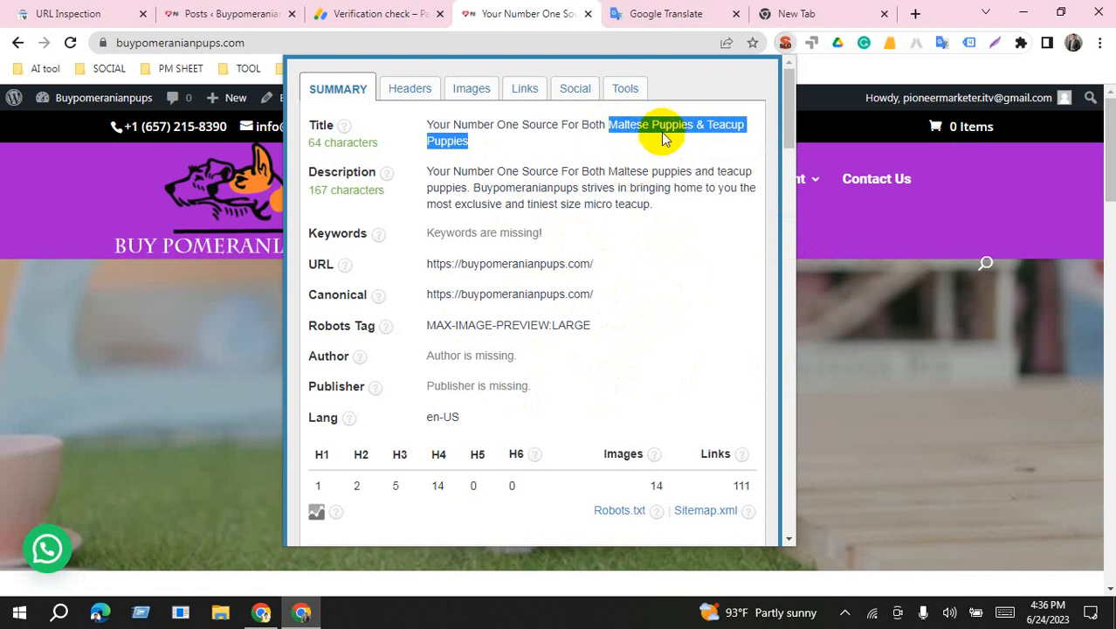
Review the two keyword phrases, Maltese Puppies and Teacup Puppies, in the Google Translate source text
click(662, 13)
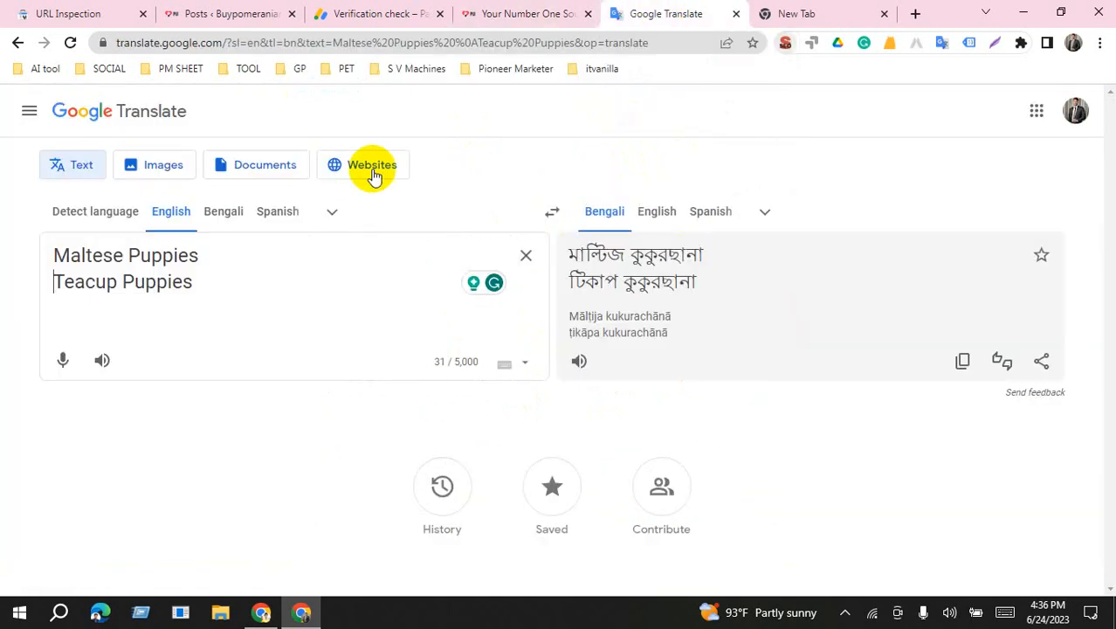
drag(204, 257, 41, 251)
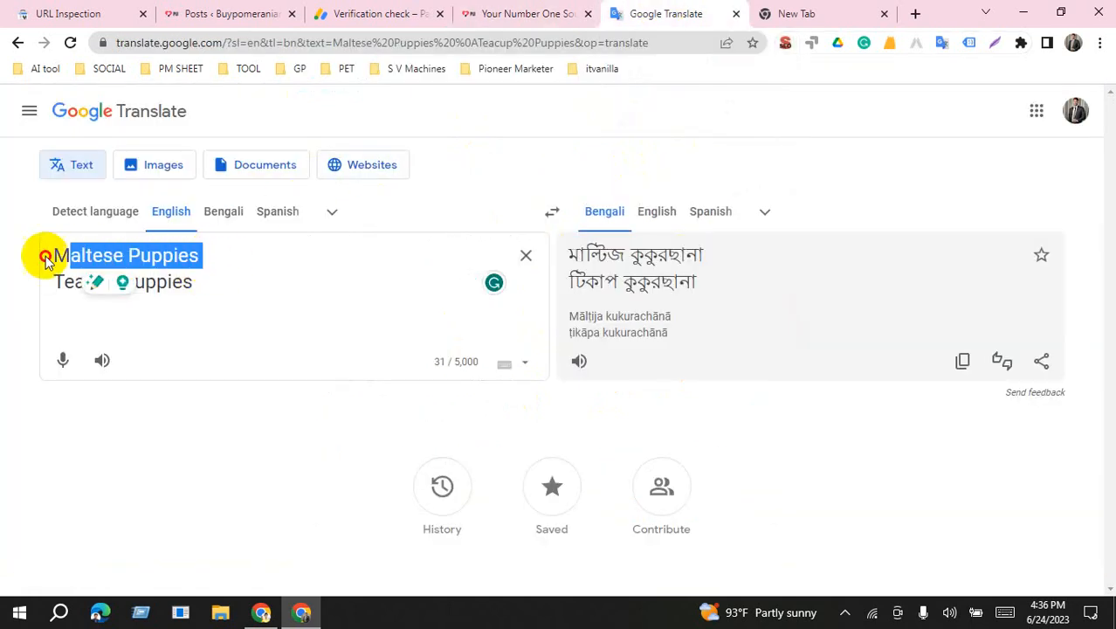
click(199, 281)
drag(197, 286, 116, 294)
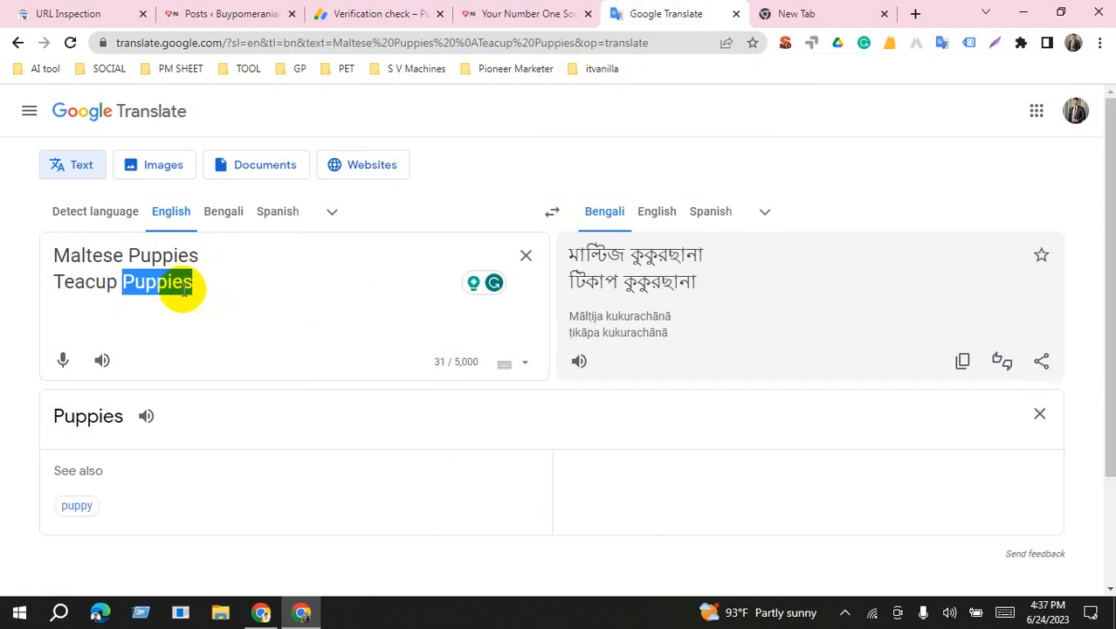
drag(187, 281, 48, 287)
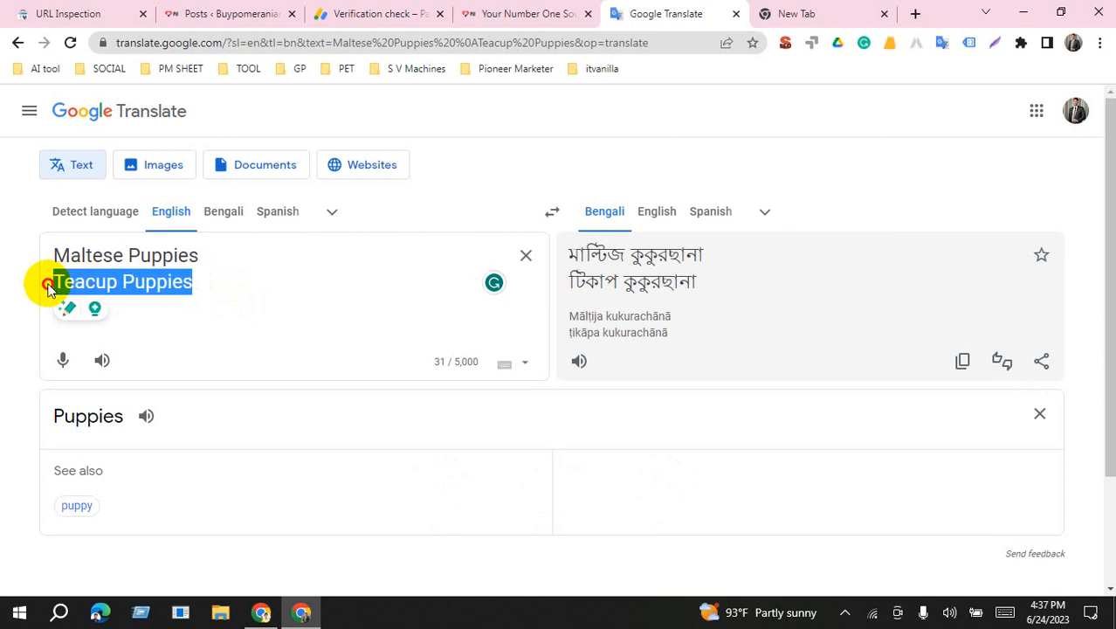
click(163, 255)
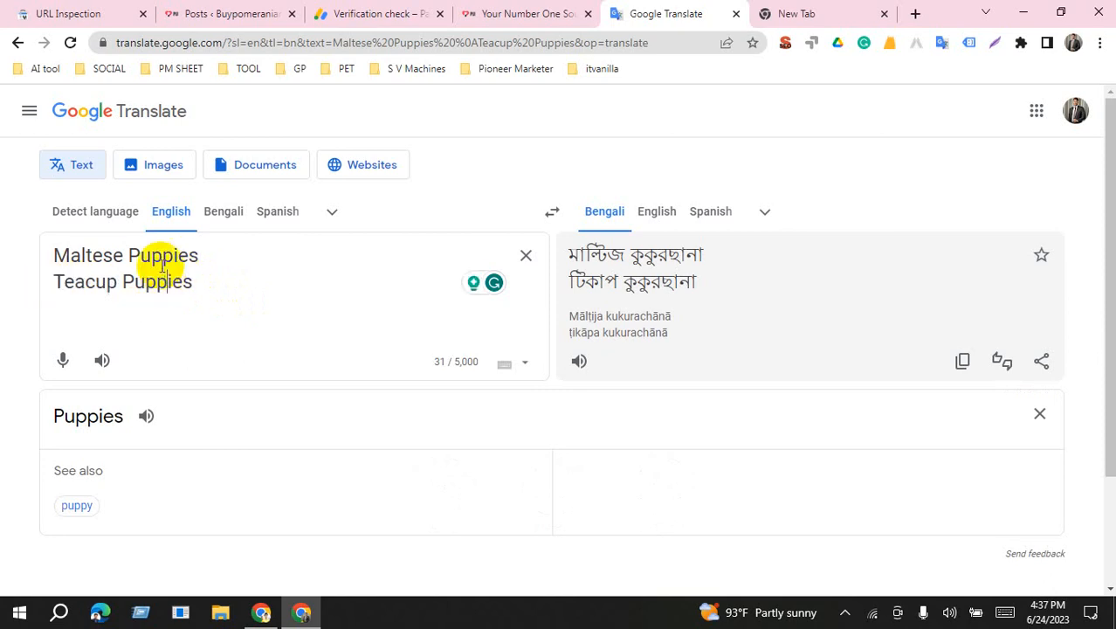
Copy "Maltese Puppies" from Google Translate and add it as the first keyword in Keyword Planner's Discover new keywords form
drag(202, 256, 44, 254)
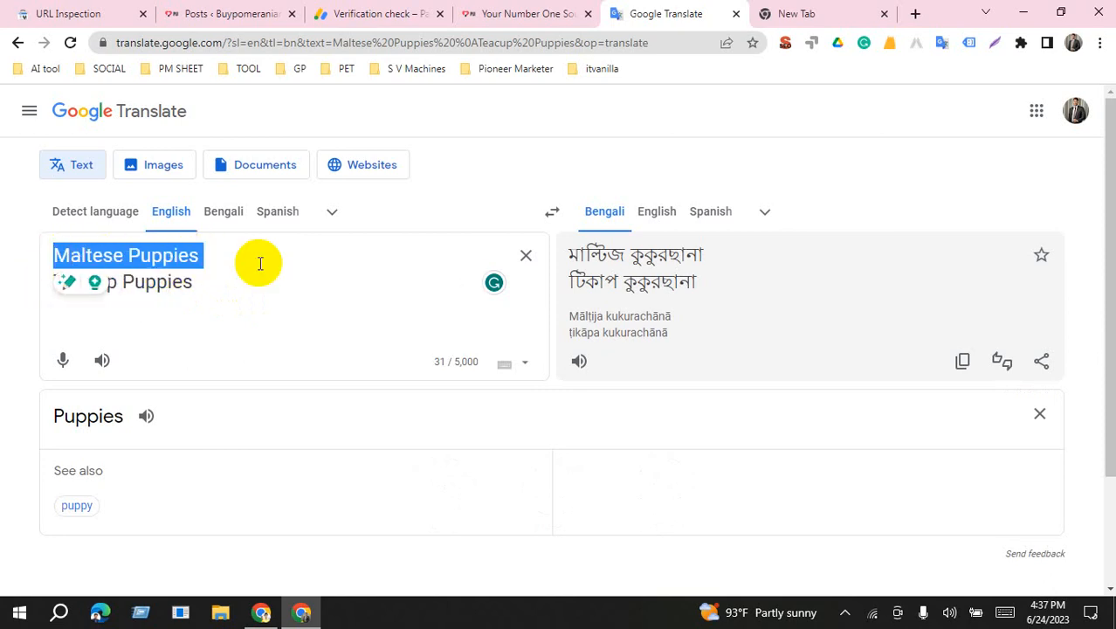
click(261, 611)
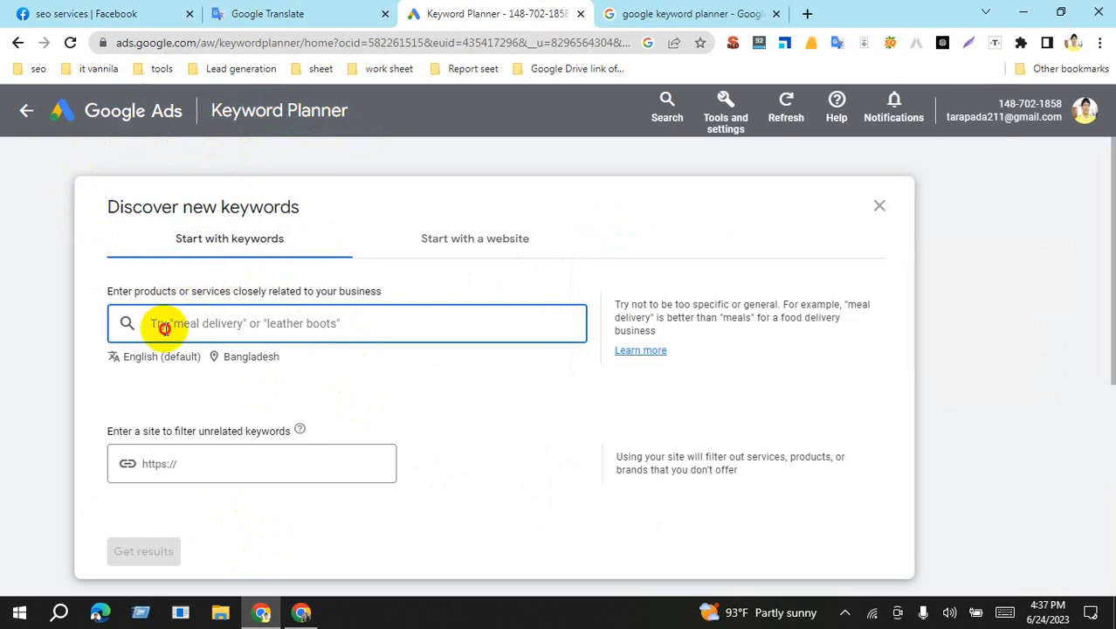
key(ctrl+v)
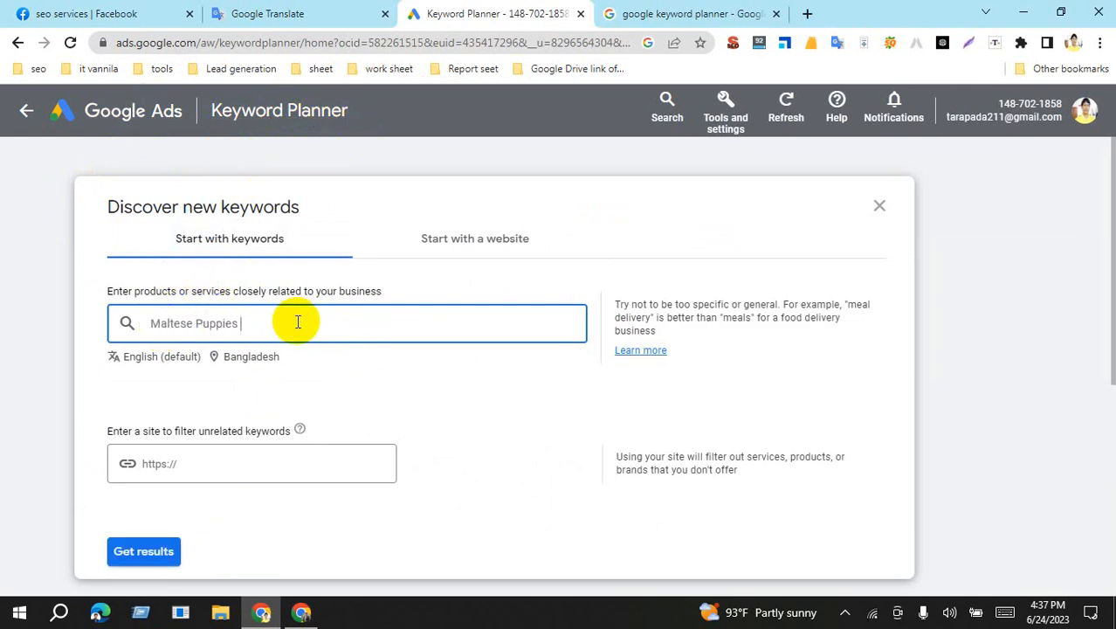
key(Return)
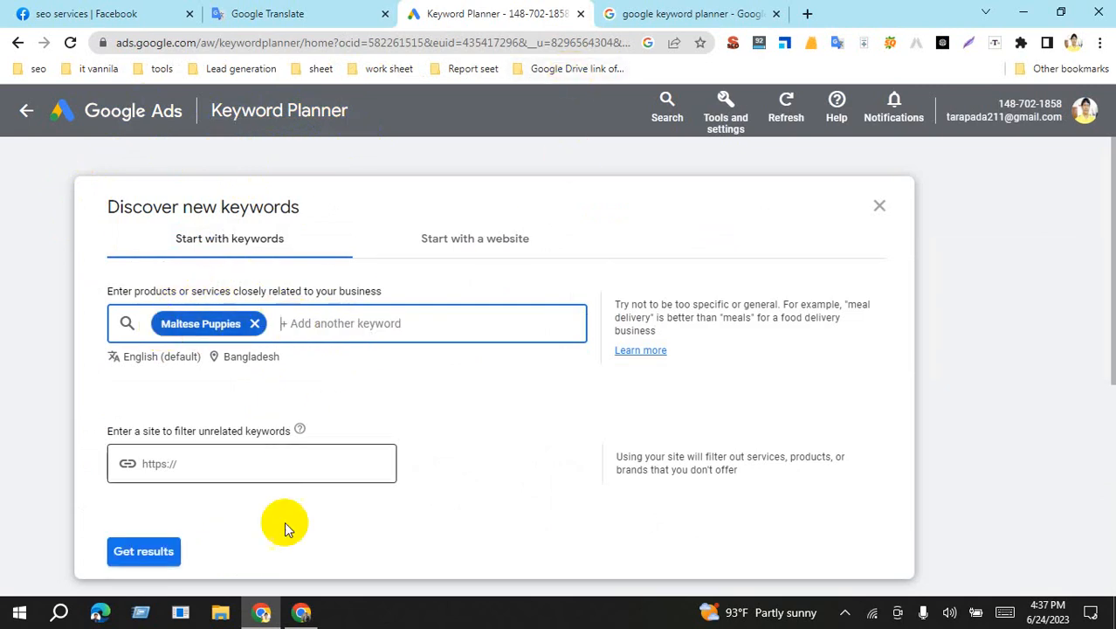
click(301, 611)
drag(205, 258, 74, 270)
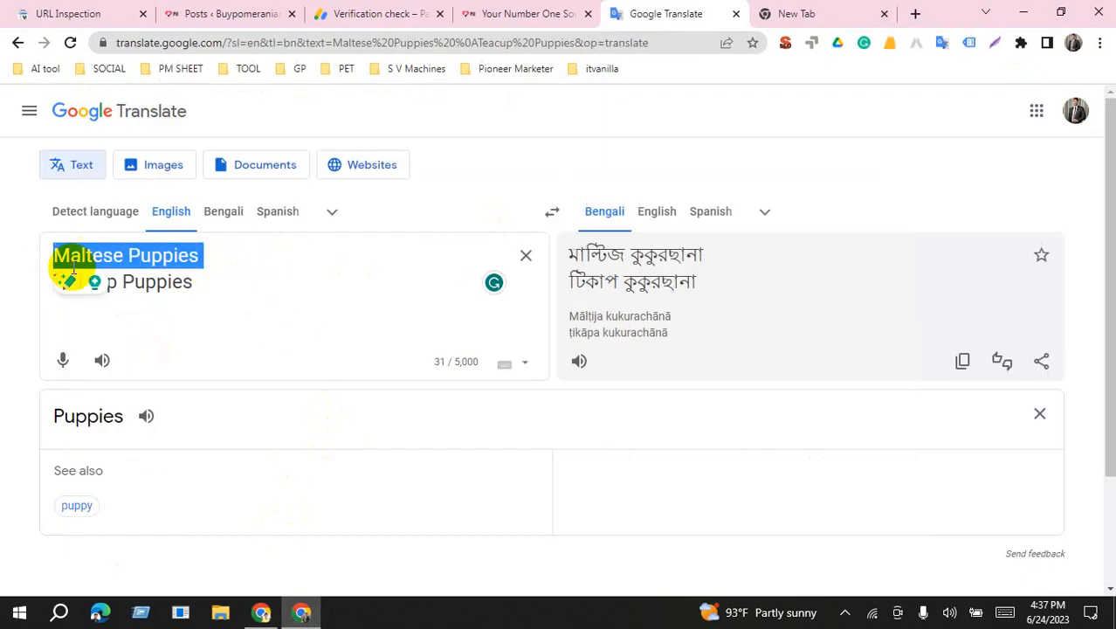
click(261, 612)
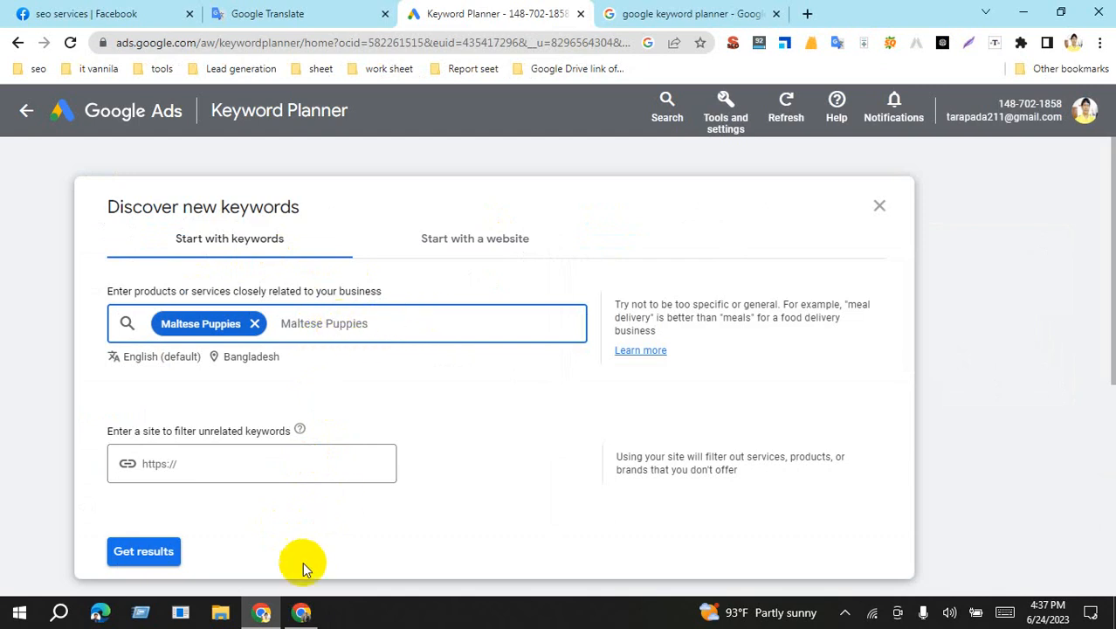
Copy "Teacup Puppies" from the Google Translate source text and add it as the second keyword in Keyword Planner's Discover new keywords form
click(301, 612)
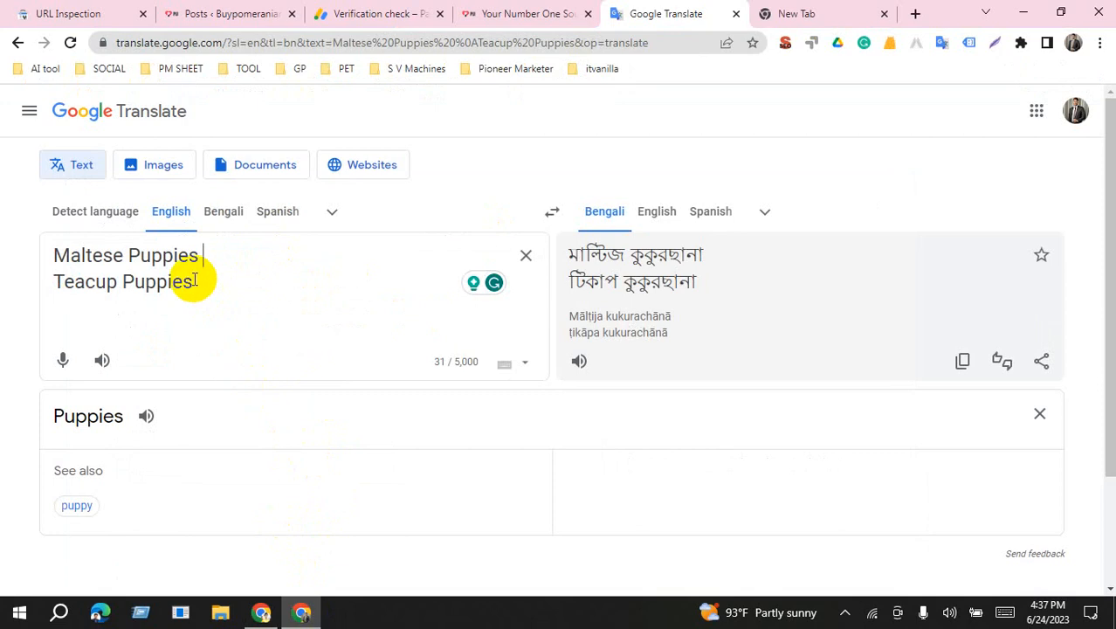
drag(194, 279, 44, 282)
right_click(149, 287)
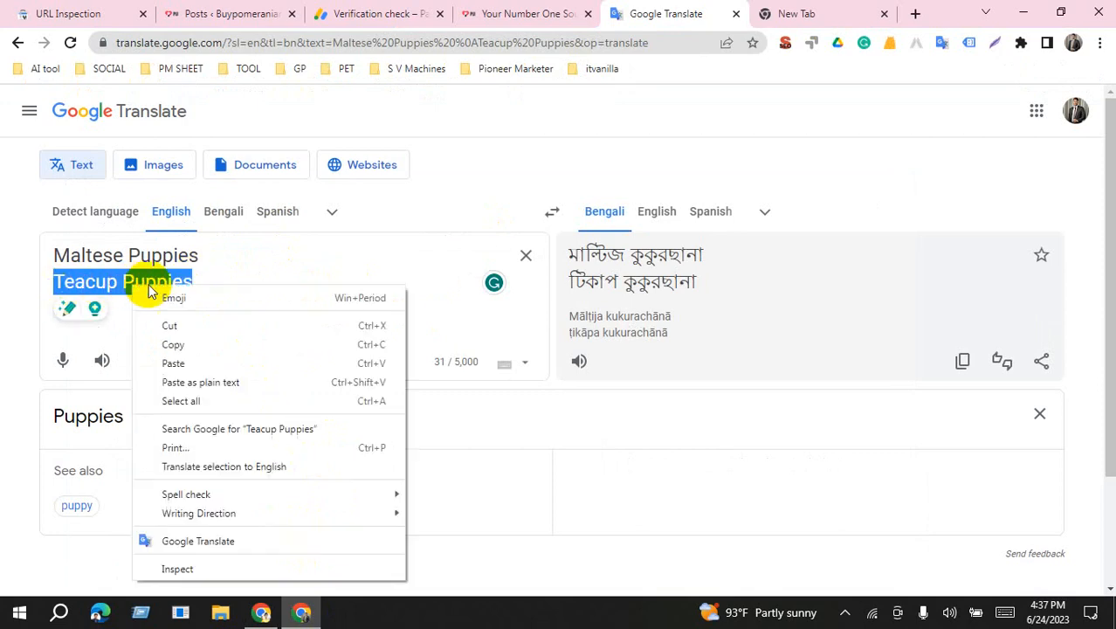
click(173, 344)
click(261, 611)
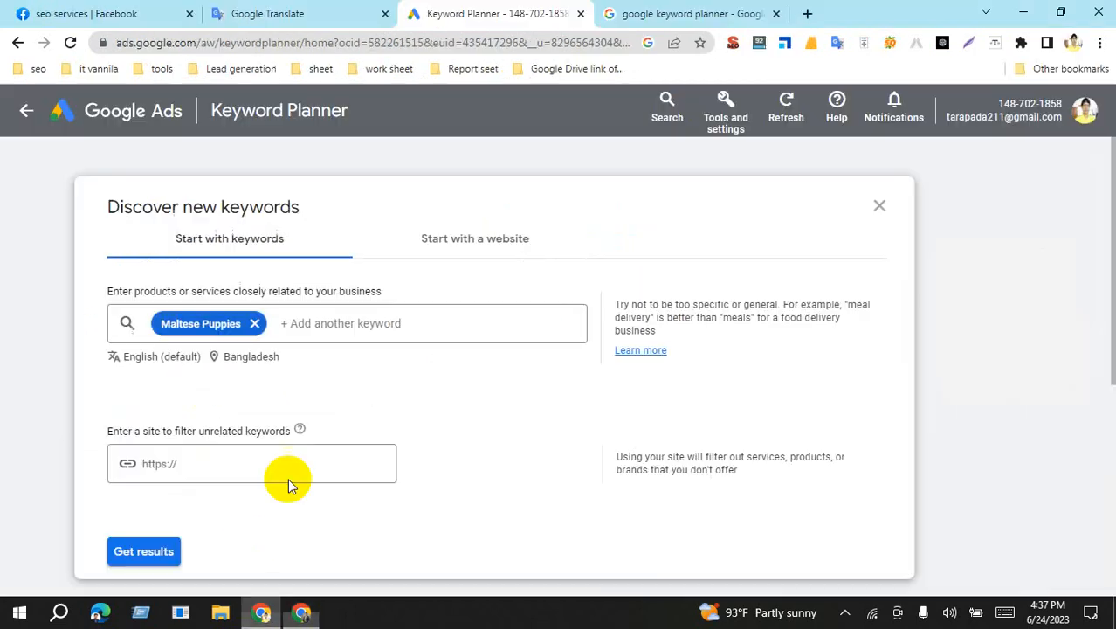
click(286, 326)
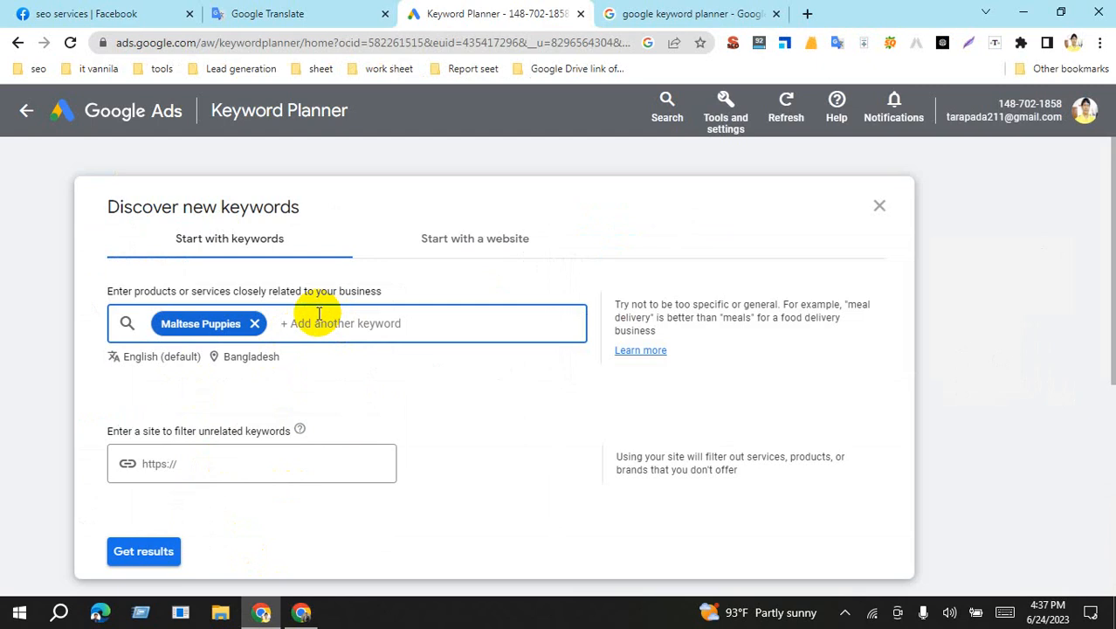
key(ctrl+v)
key(Return)
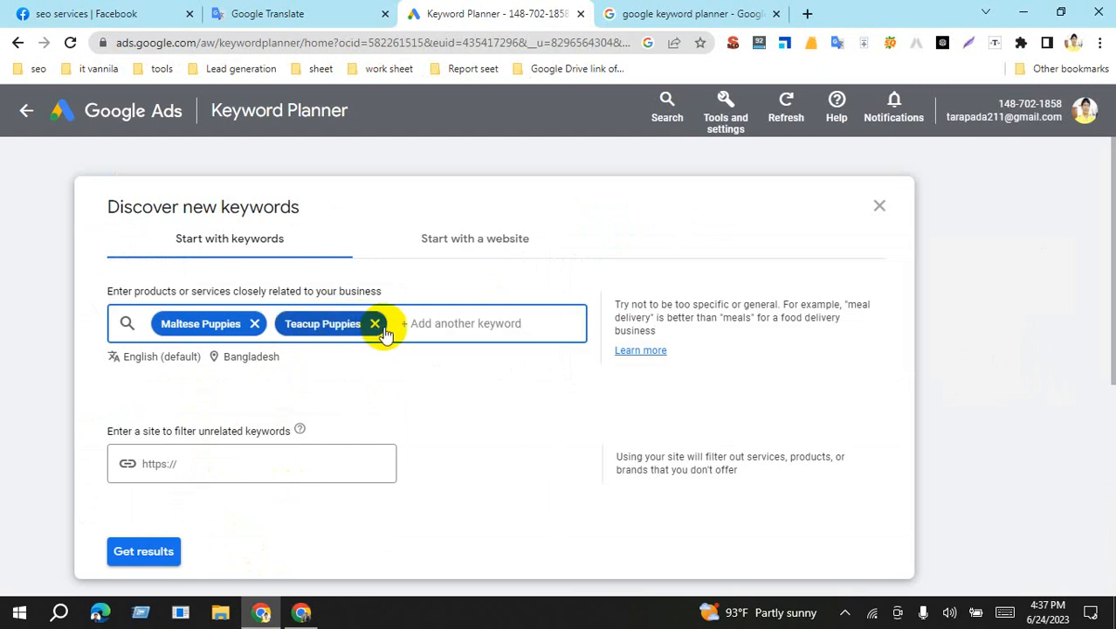
Get the keyword ideas for Maltese Puppies and Teacup Puppies, leaving the site filter empty
scroll(327, 485, down, 2)
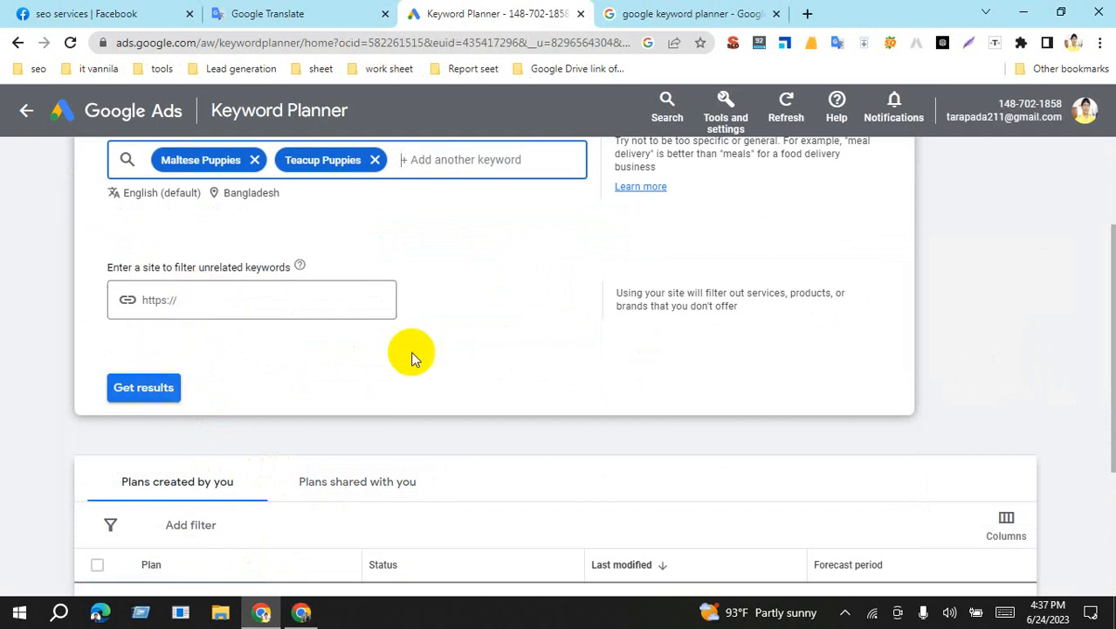
scroll(411, 355, down, 3)
scroll(444, 356, up, 3)
click(158, 402)
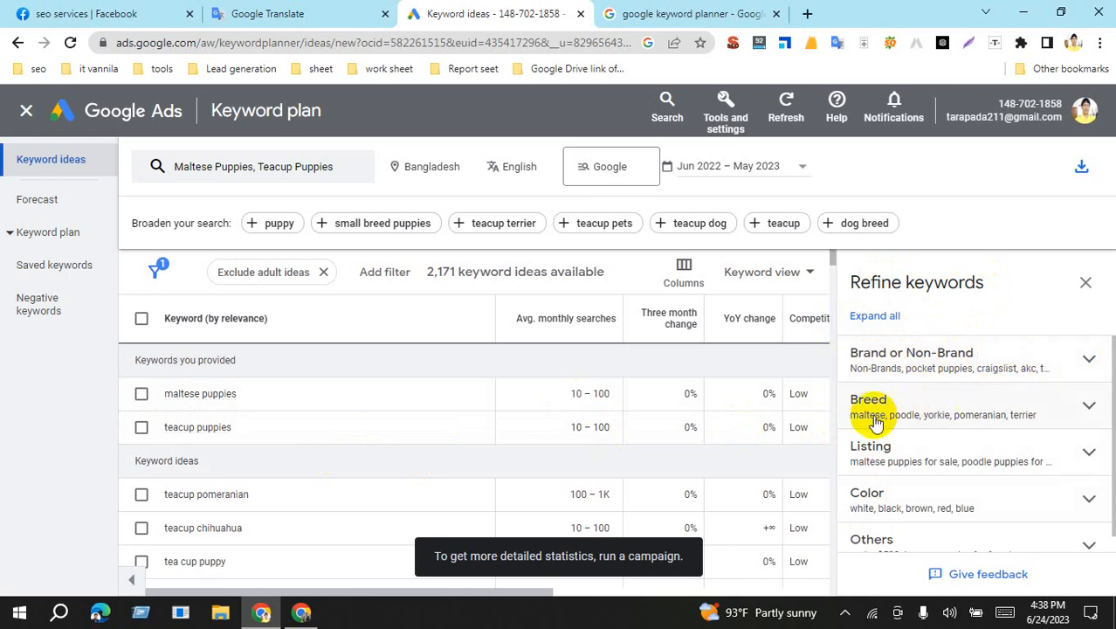
Expand the Brand or Non-Brand refinement and exclude the brands pocket puppies, craigslist and akc
click(1087, 361)
scroll(922, 428, down, 5)
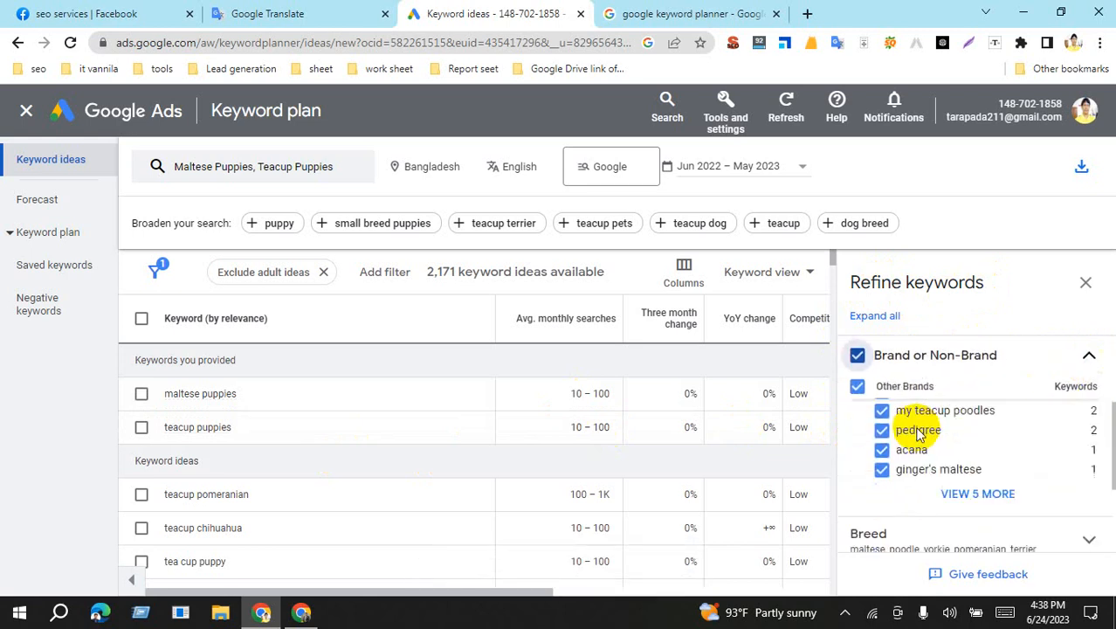
scroll(947, 463, up, 2)
scroll(954, 463, up, 2)
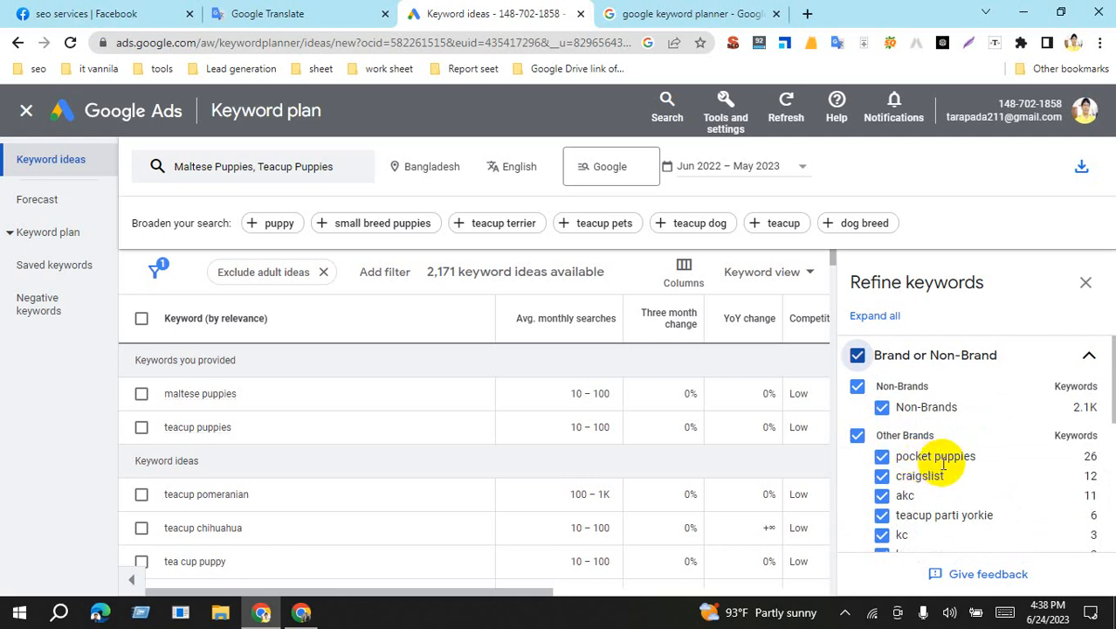
click(882, 458)
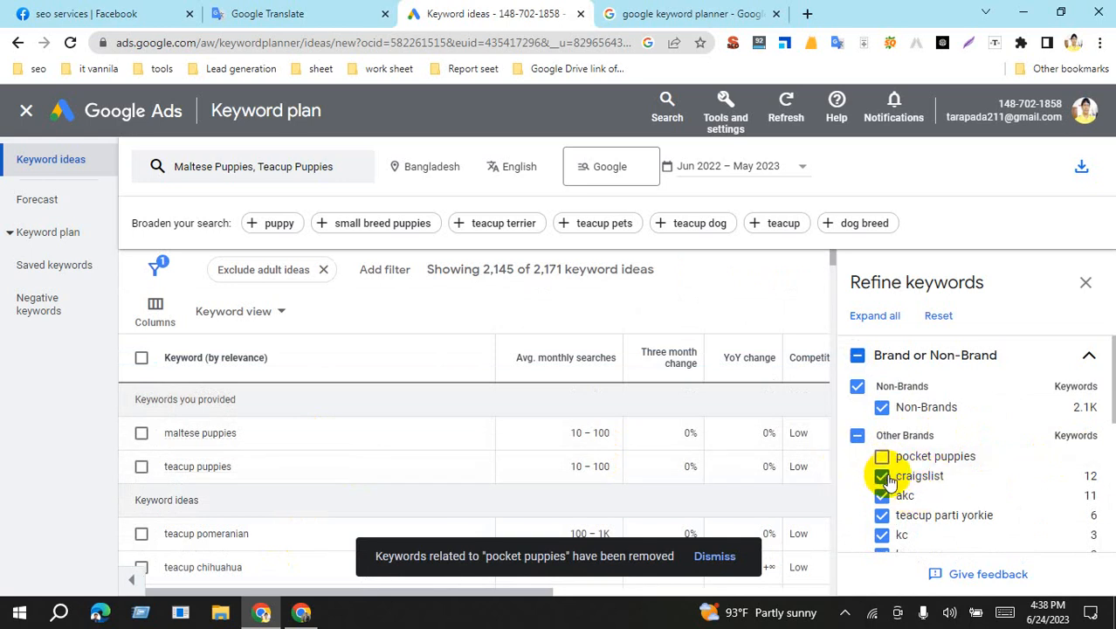
scroll(995, 495, down, 2)
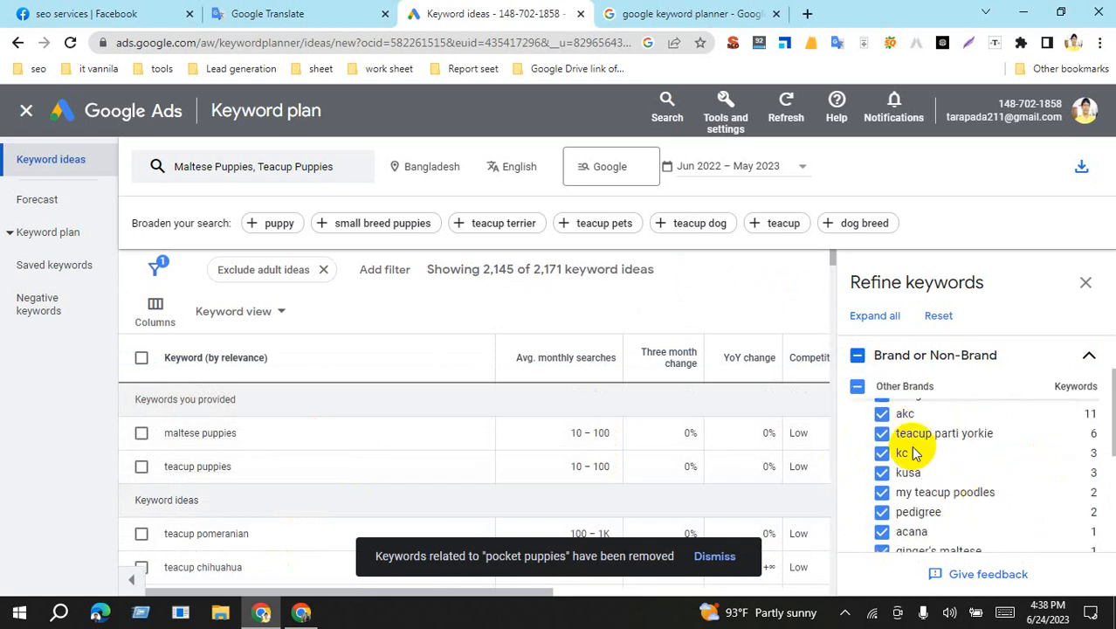
scroll(913, 452, up, 2)
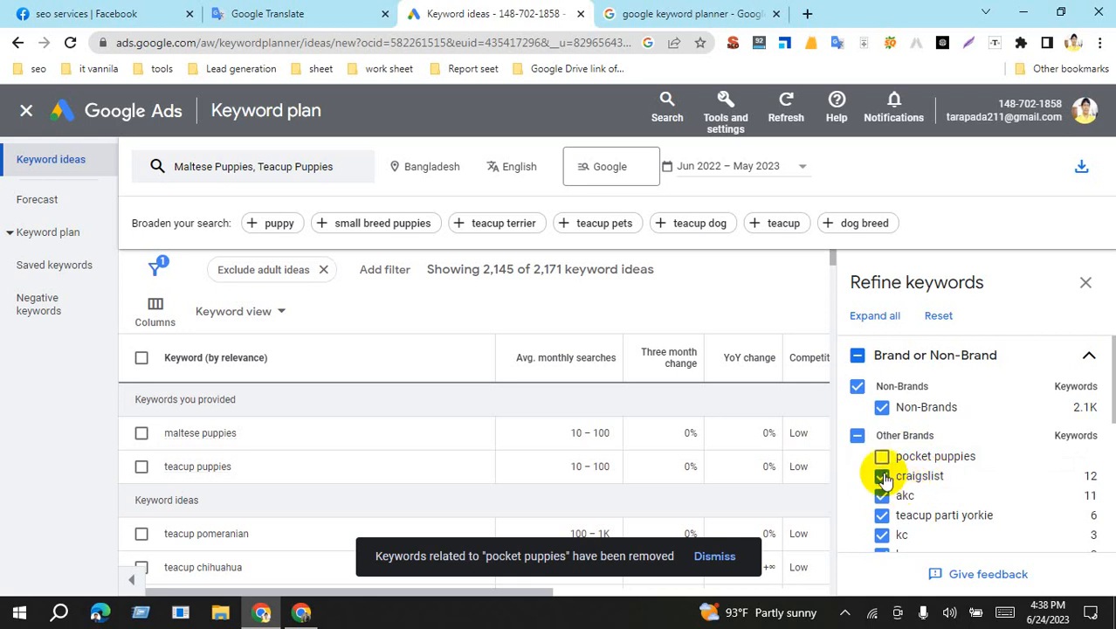
click(882, 477)
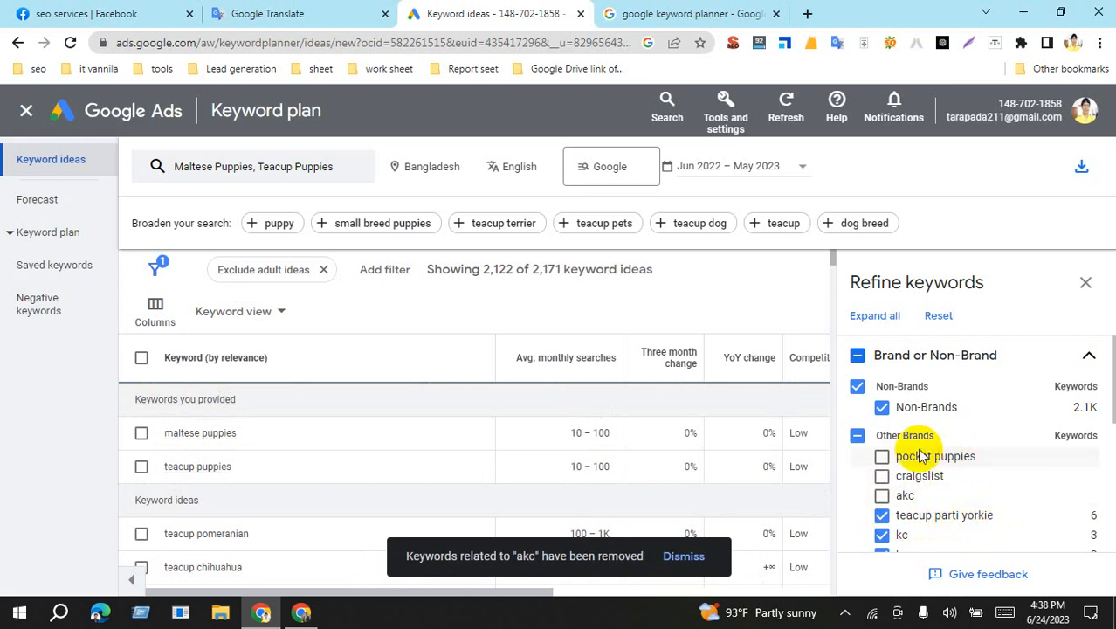
Exclude the remaining listed brands: teacup parti yorkie, kc, kusa, my teacup poodles, pedigree, acana and ginger's maltese
click(882, 515)
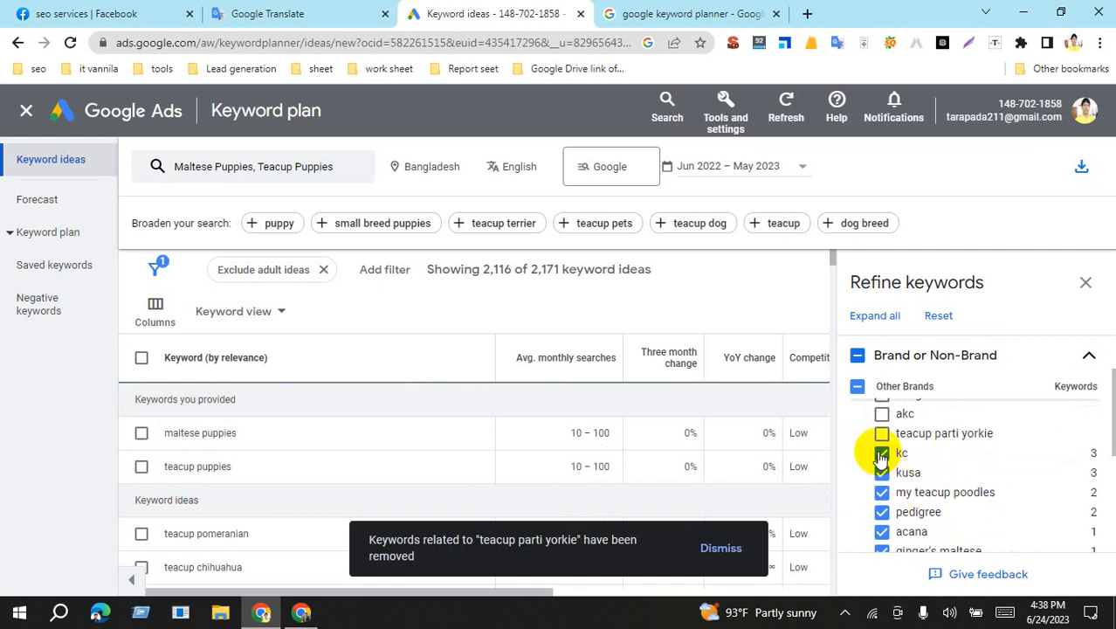
click(883, 454)
click(884, 473)
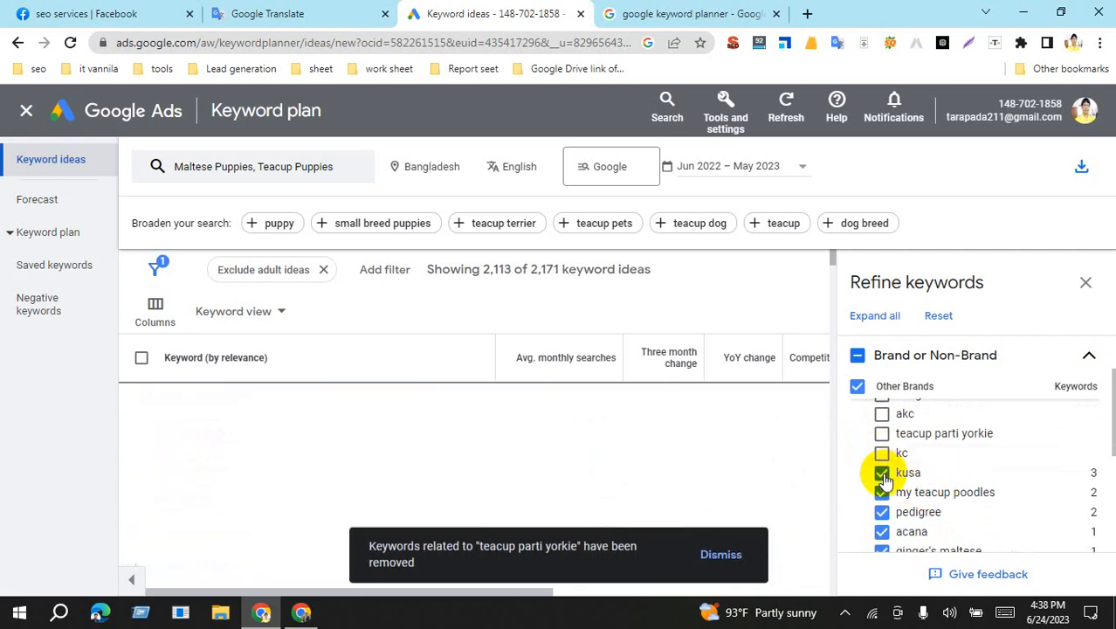
click(884, 493)
click(882, 511)
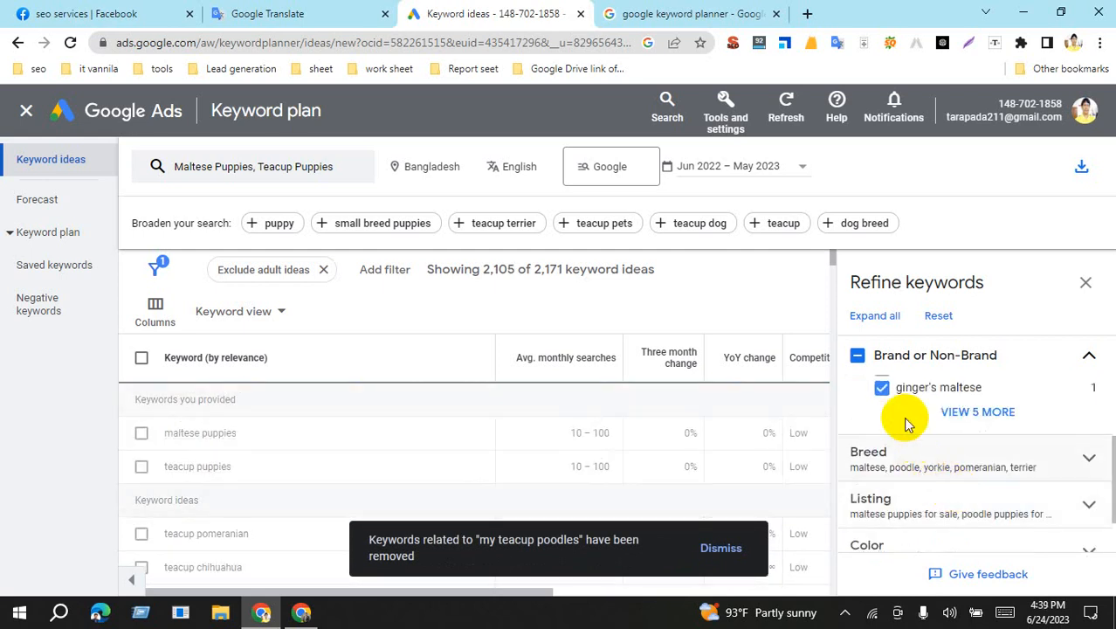
click(880, 391)
click(961, 412)
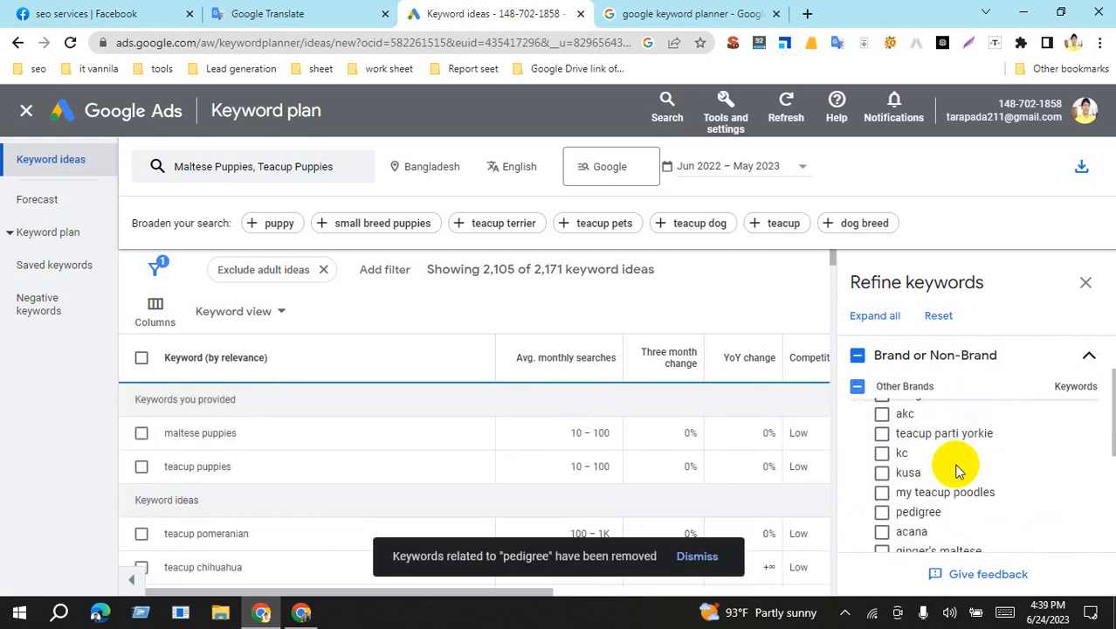
scroll(956, 470, down, 2)
scroll(958, 472, up, 2)
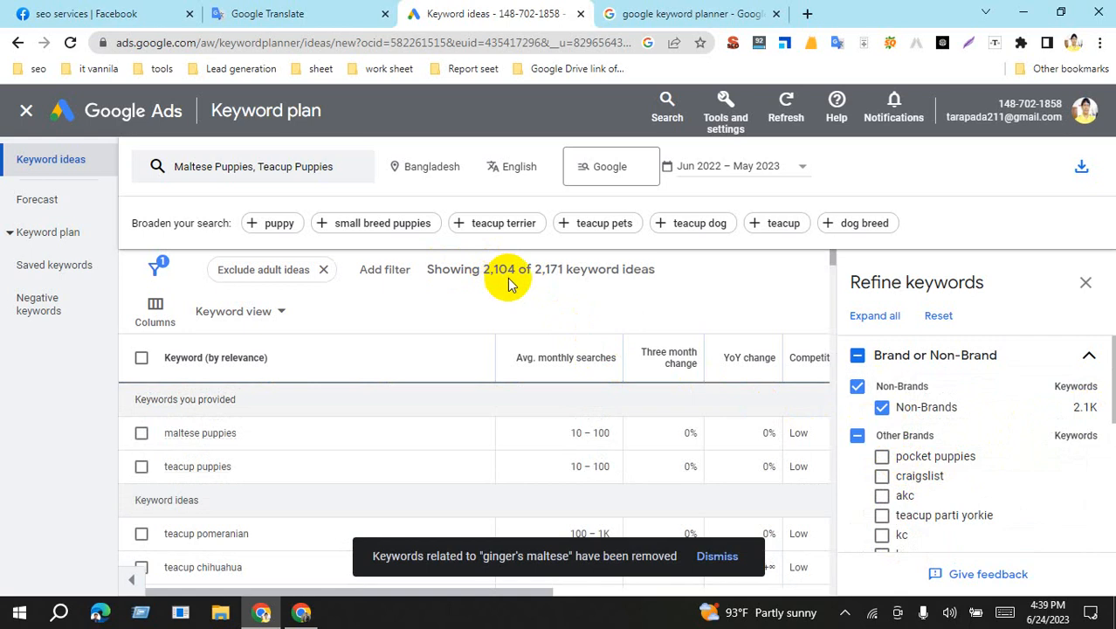
Expand the Breed refinement and review its listed breeds and their keyword counts
scroll(985, 496, down, 5)
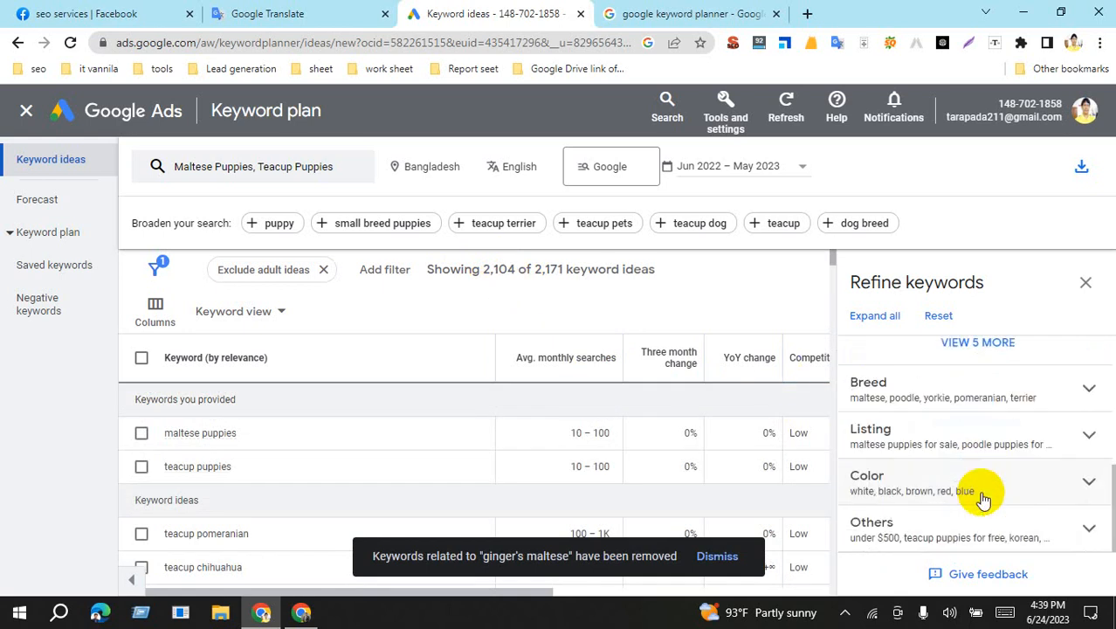
scroll(969, 489, up, 1)
scroll(935, 476, down, 1)
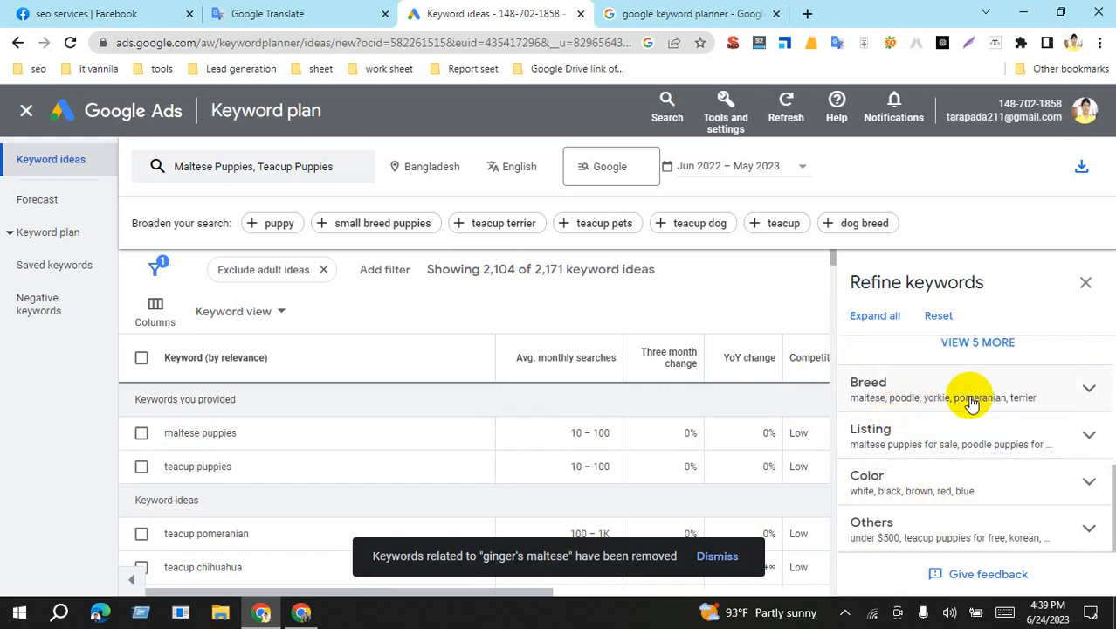
click(1028, 393)
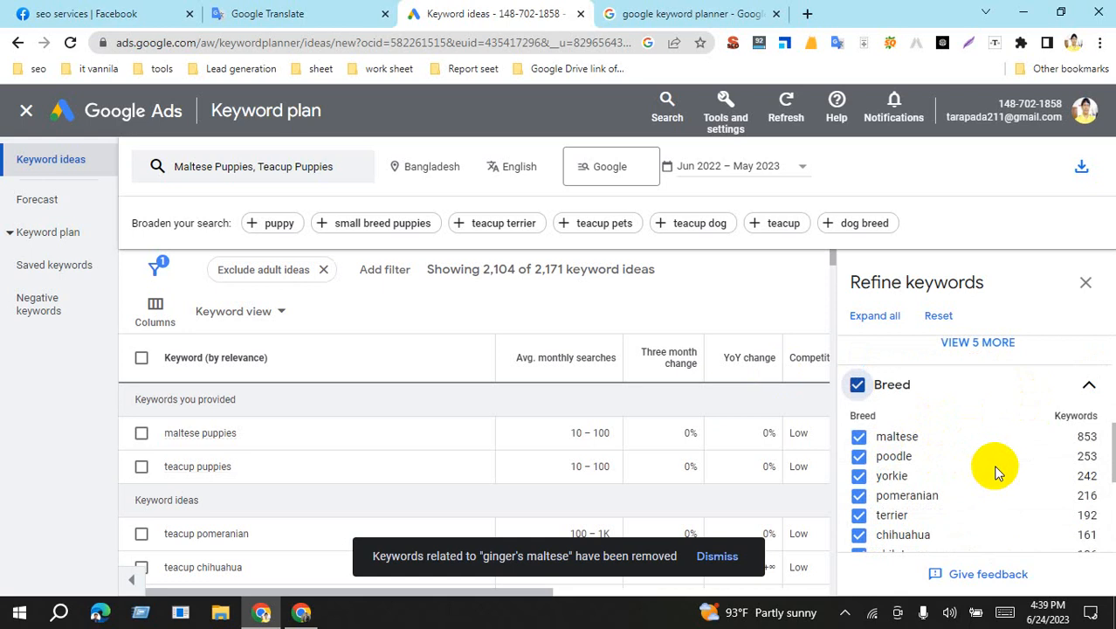
scroll(906, 441, down, 2)
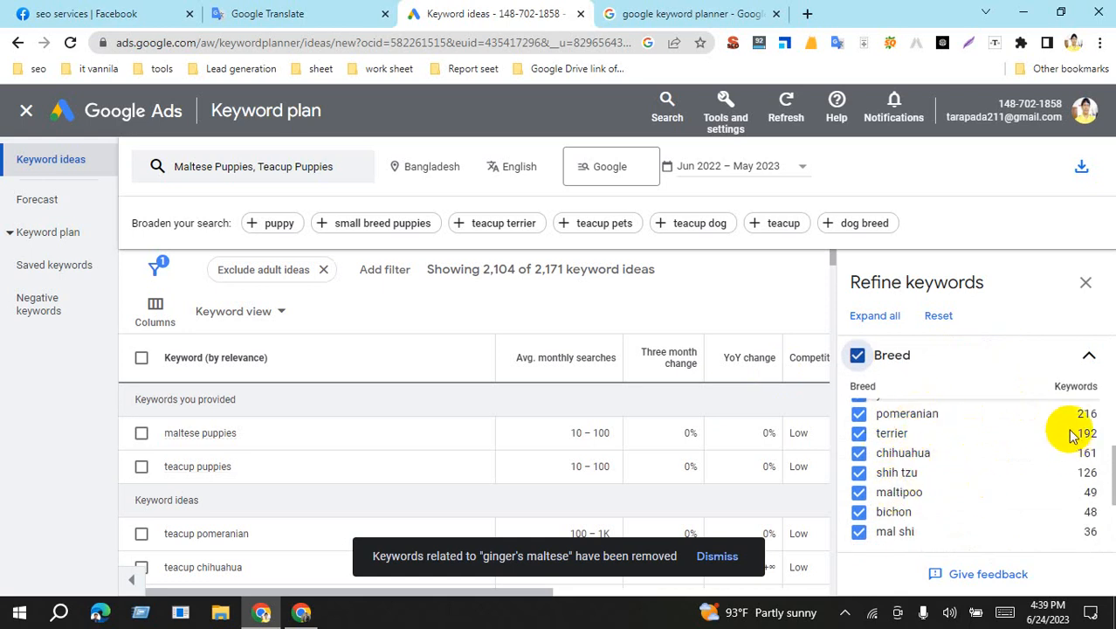
scroll(976, 491, down, 1)
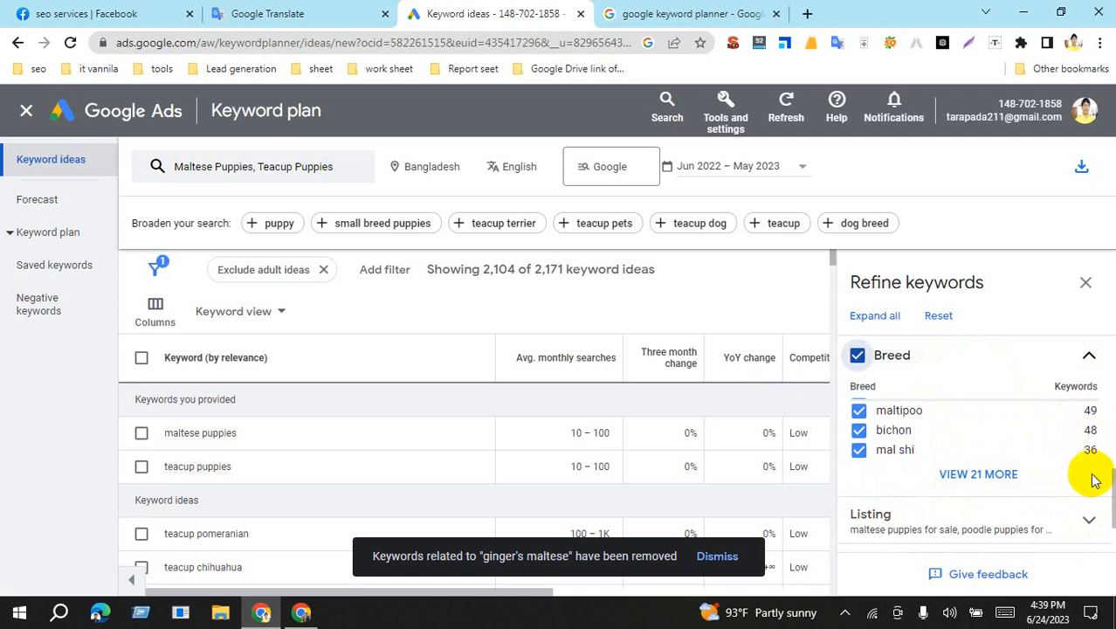
scroll(1039, 472, down, 1)
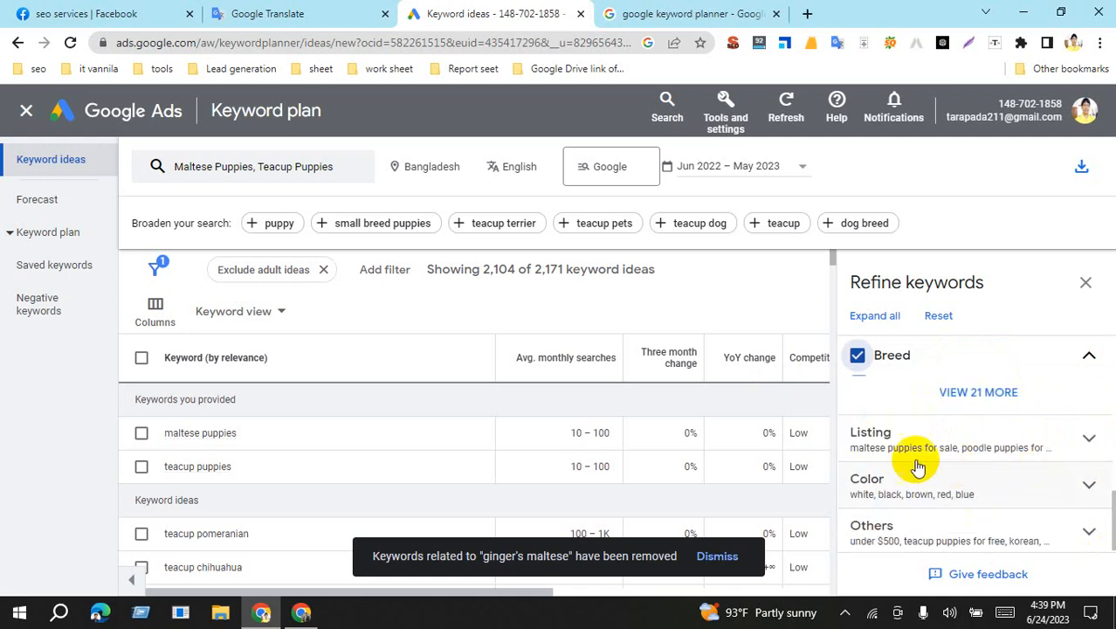
Expand the Color refinement and exclude keywords in the Other color category
click(1068, 487)
scroll(1004, 480, down, 1)
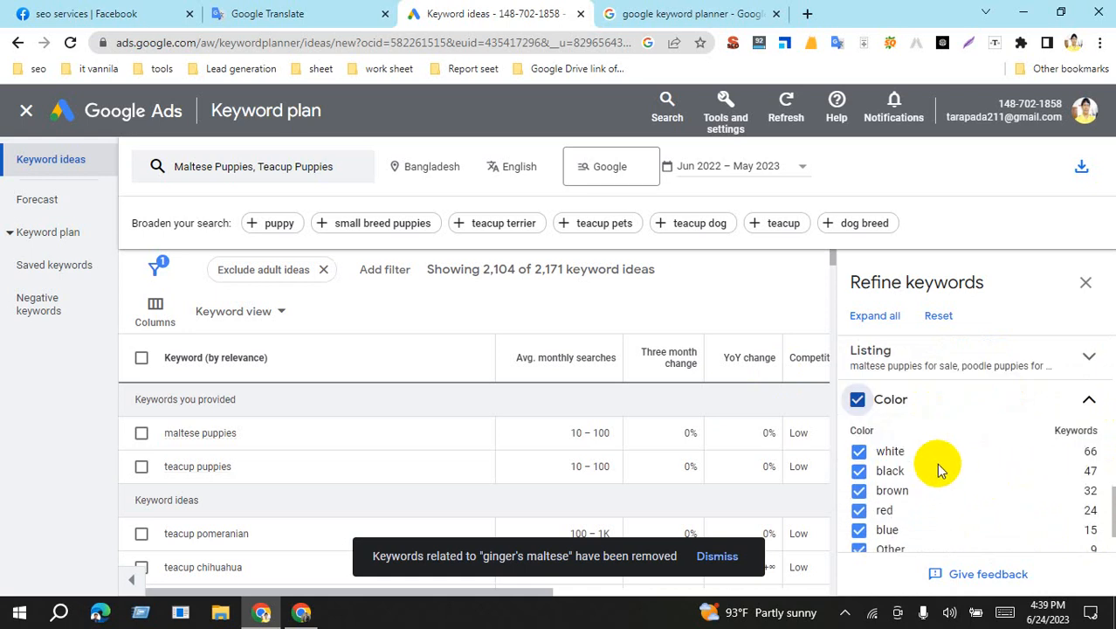
scroll(937, 463, down, 1)
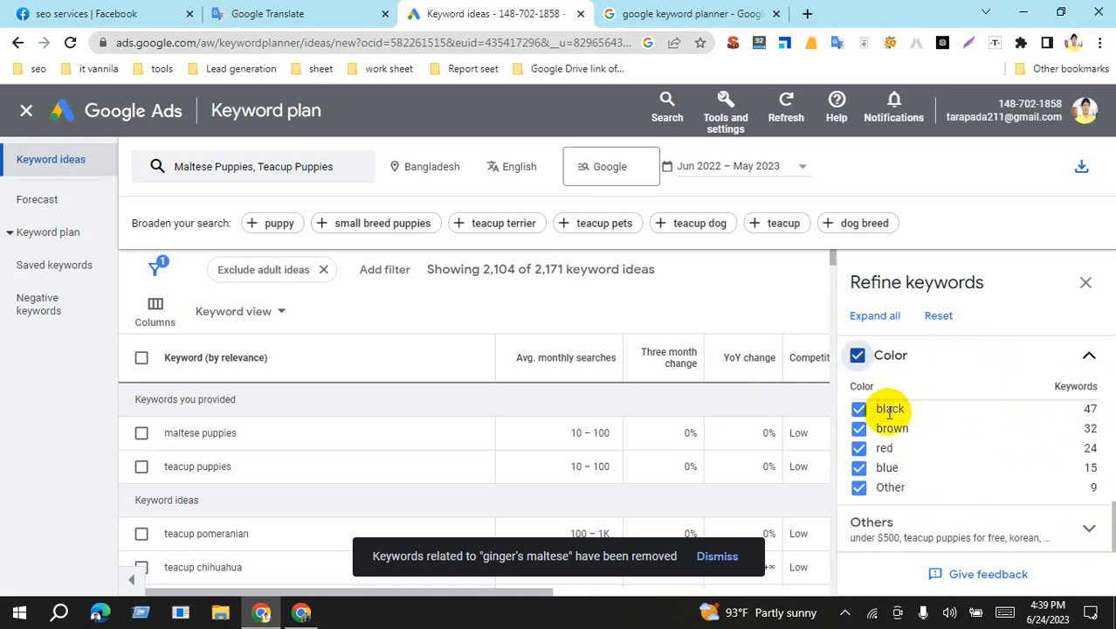
mouse_move(1087, 412)
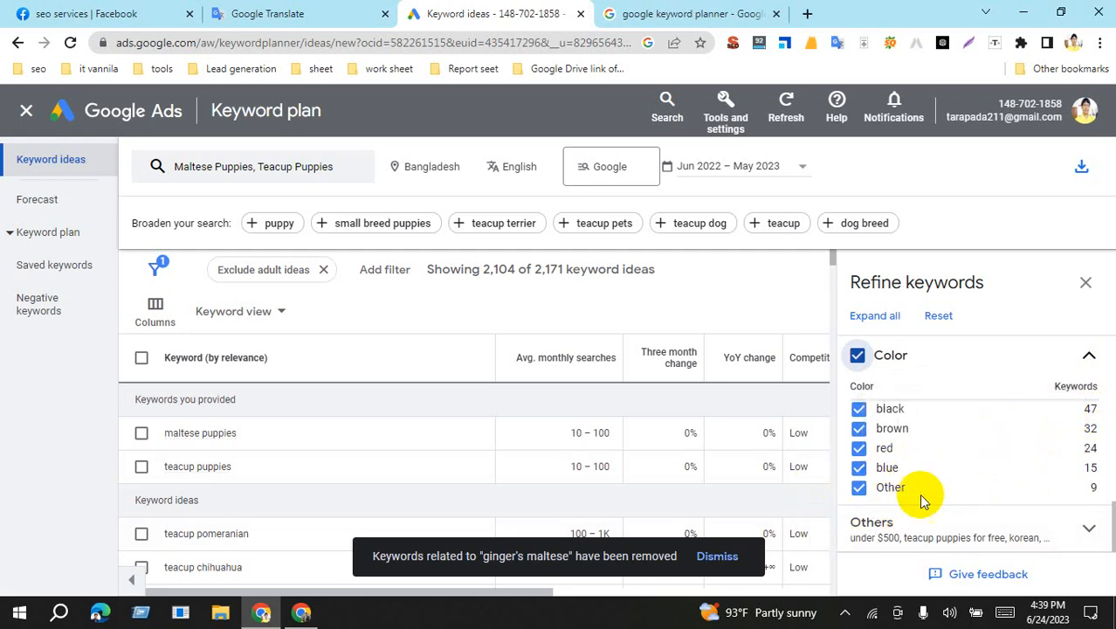
click(861, 490)
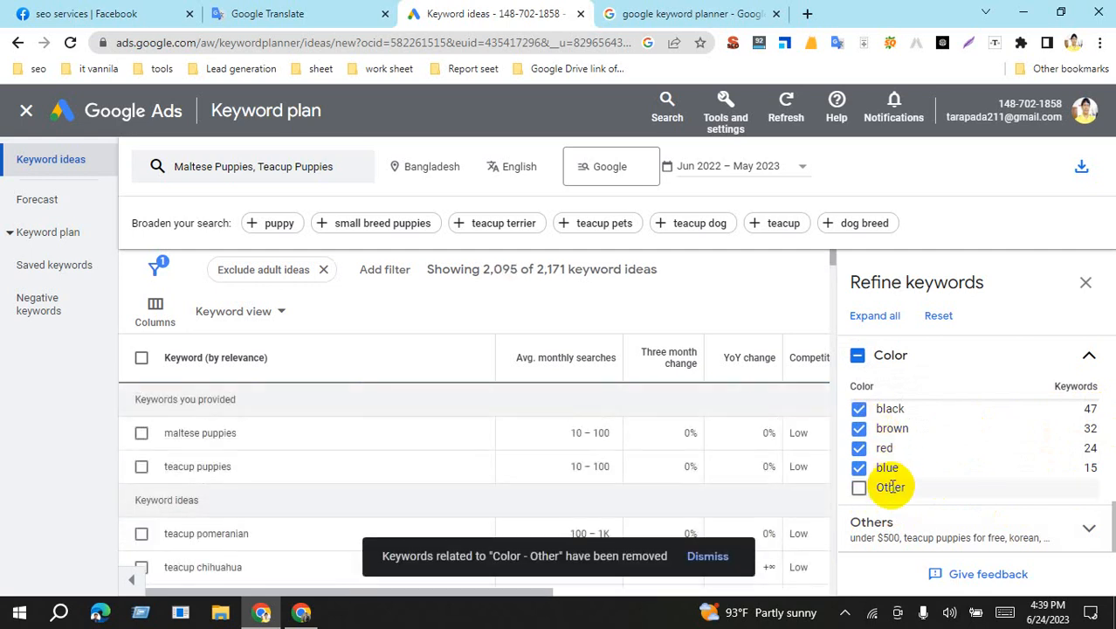
scroll(976, 482, up, 2)
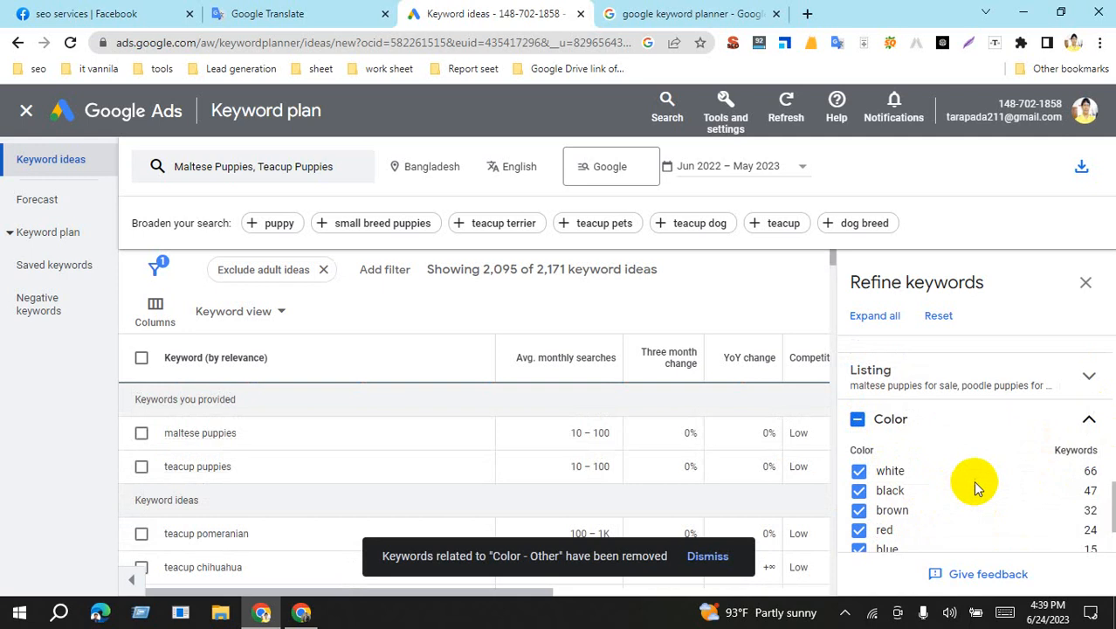
scroll(976, 493, down, 2)
scroll(974, 495, up, 2)
scroll(967, 488, down, 2)
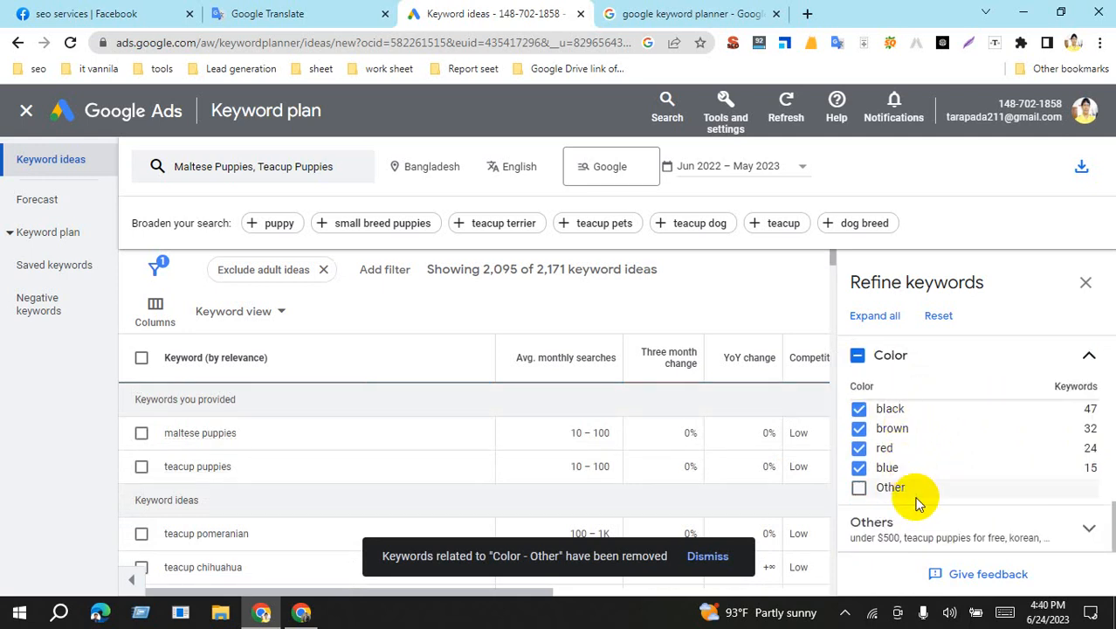
Expand the Others refinement and exclude under $500, male and teacup puppies for free
click(1075, 528)
scroll(1005, 485, down, 1)
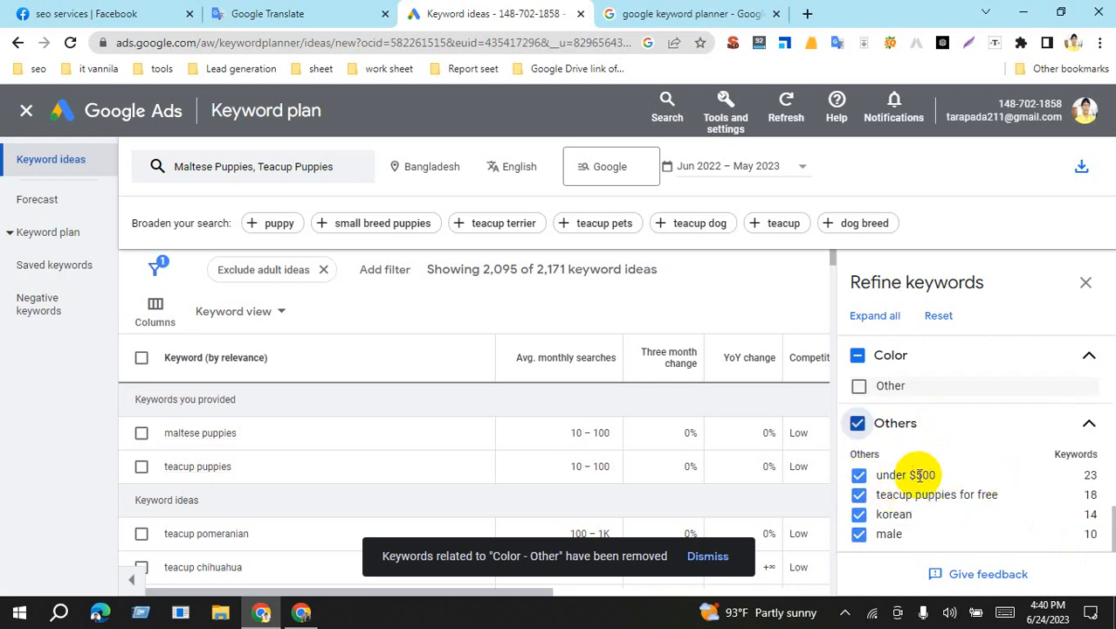
drag(908, 475, 937, 475)
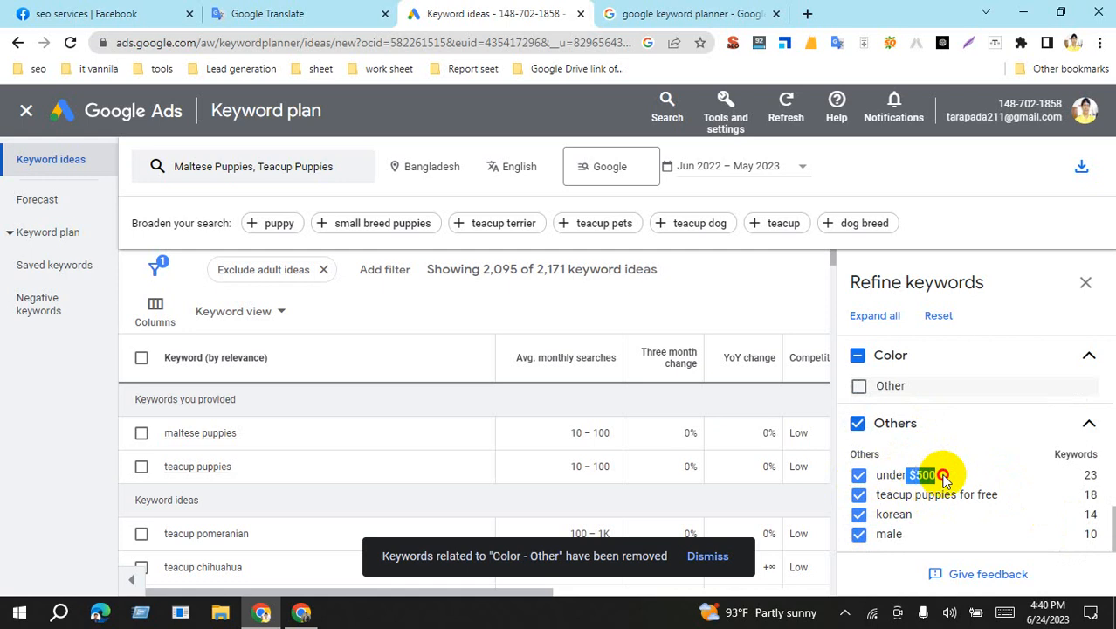
click(860, 477)
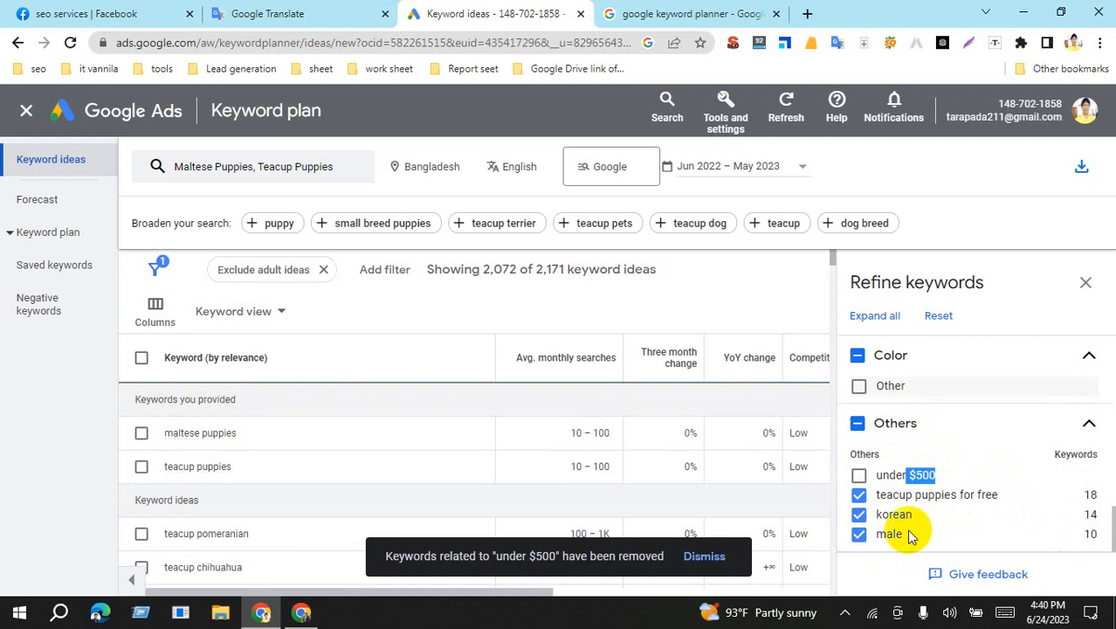
click(860, 535)
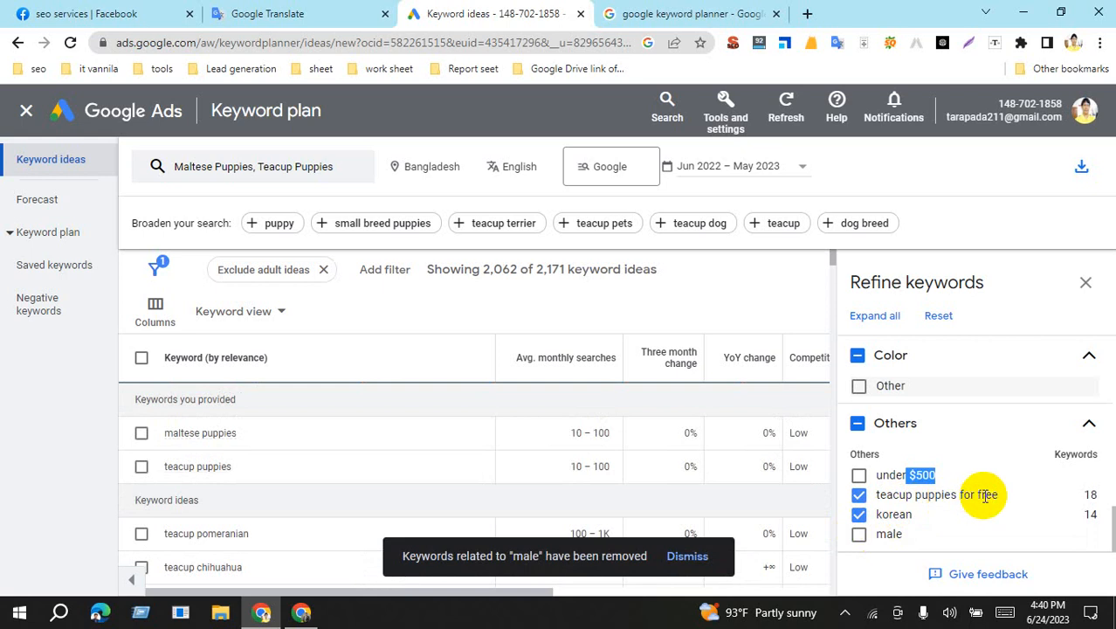
click(859, 495)
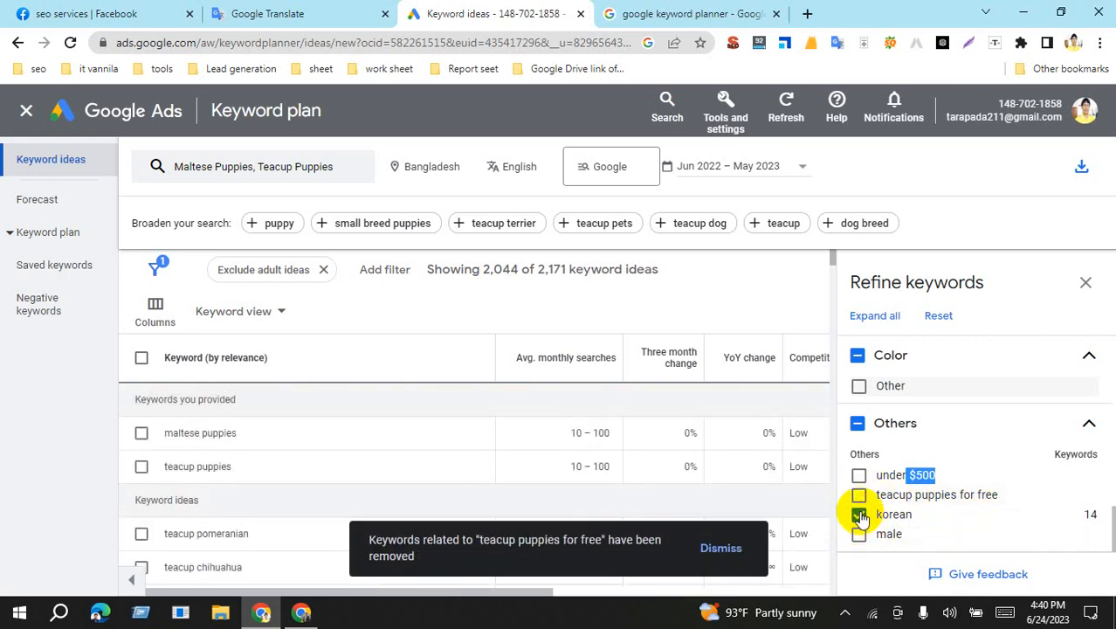
Exclude korean in the Others refinement and recheck the brand, breed and color selections
double_click(913, 516)
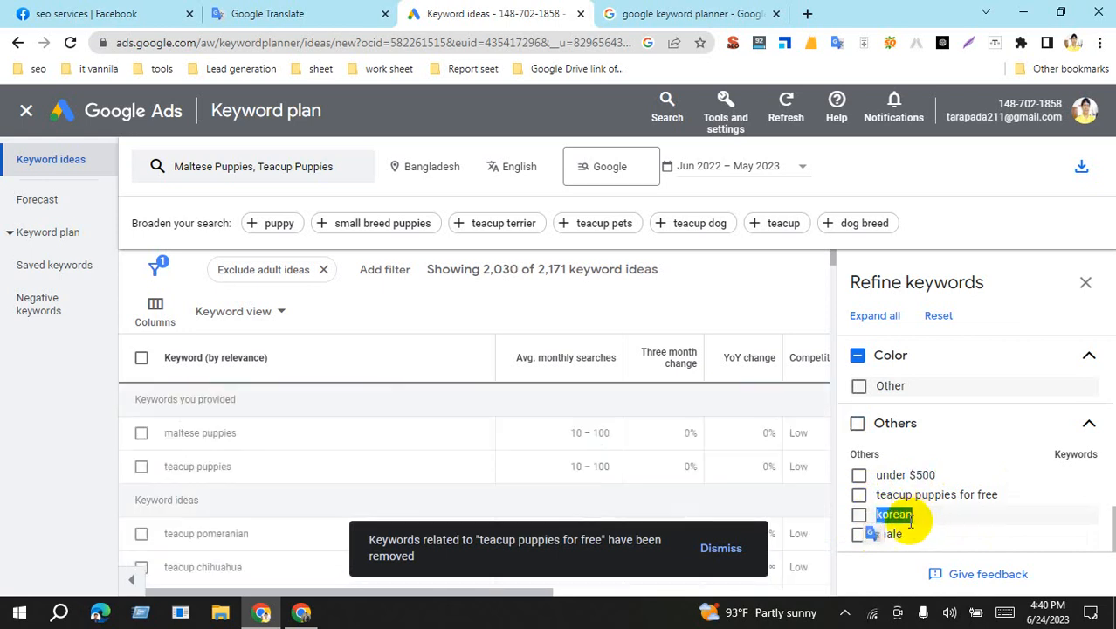
scroll(954, 515, up, 5)
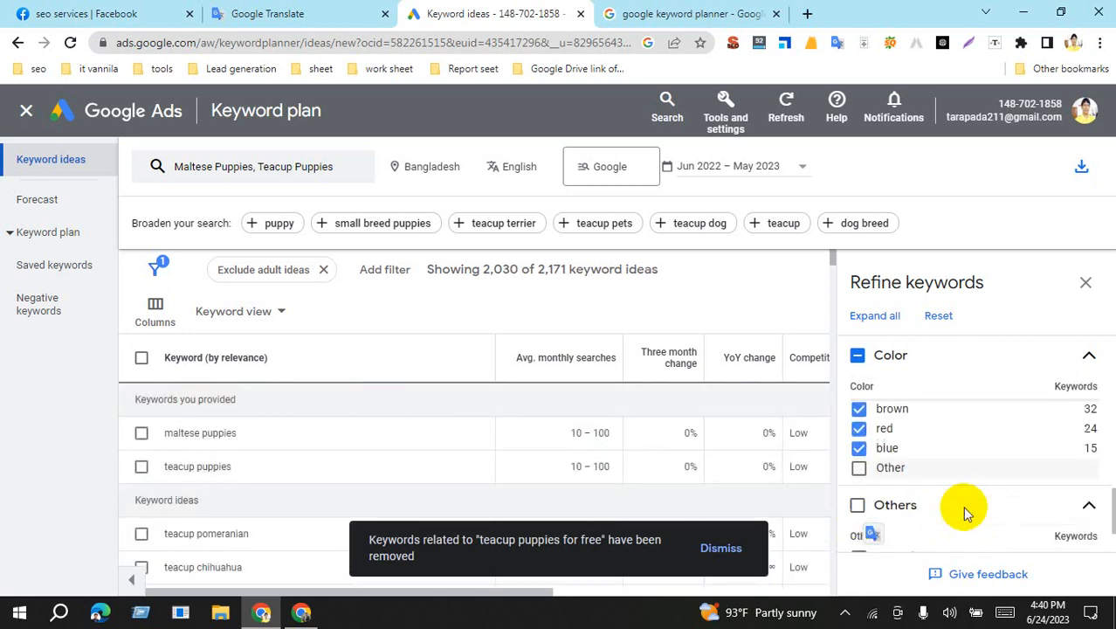
scroll(965, 514, up, 5)
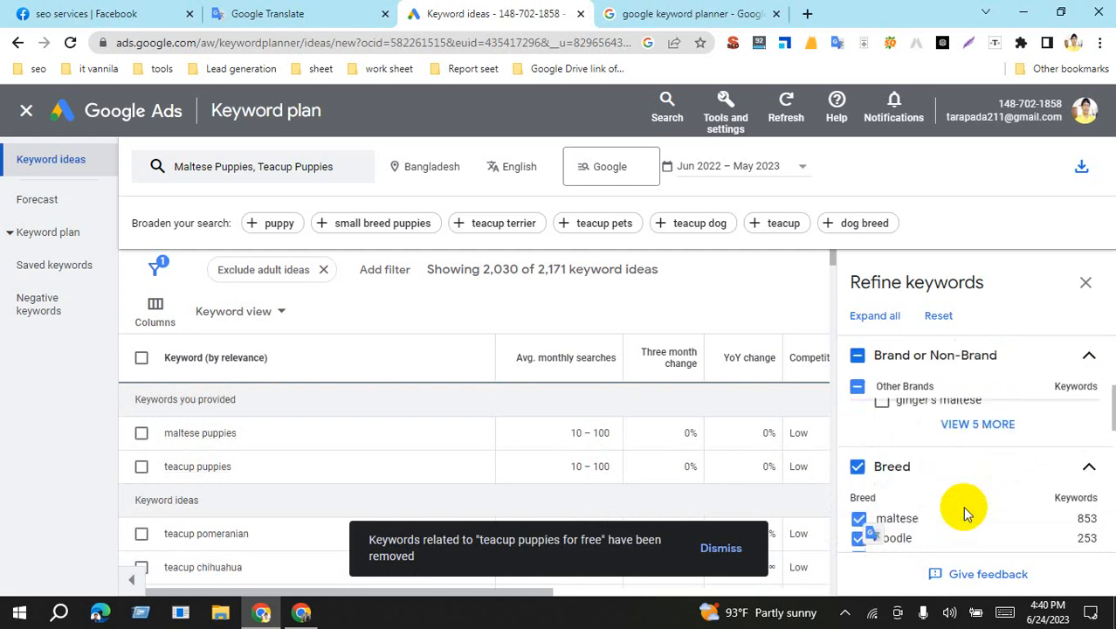
scroll(965, 514, down, 2)
scroll(964, 510, up, 2)
scroll(964, 510, down, 2)
scroll(964, 510, down, 3)
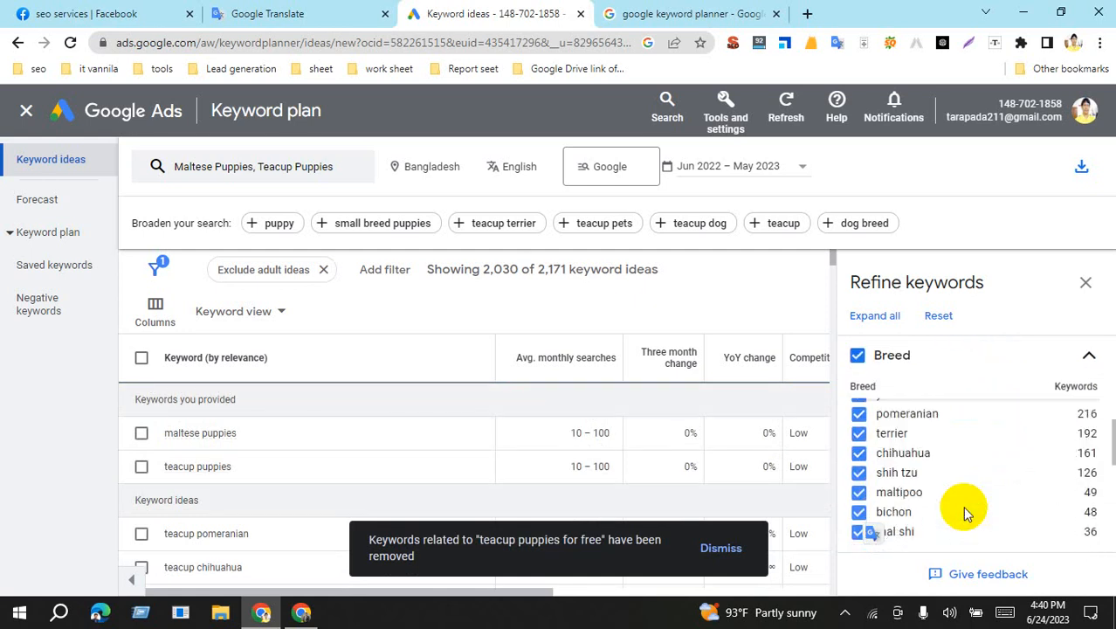
scroll(966, 514, down, 2)
scroll(966, 514, down, 1)
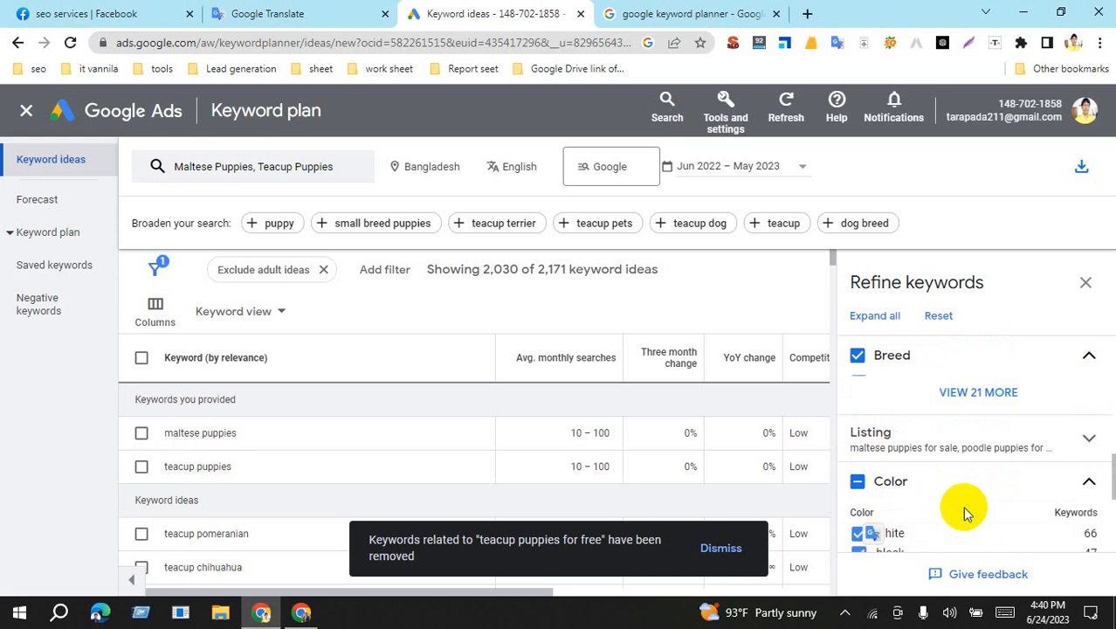
scroll(962, 506, down, 1)
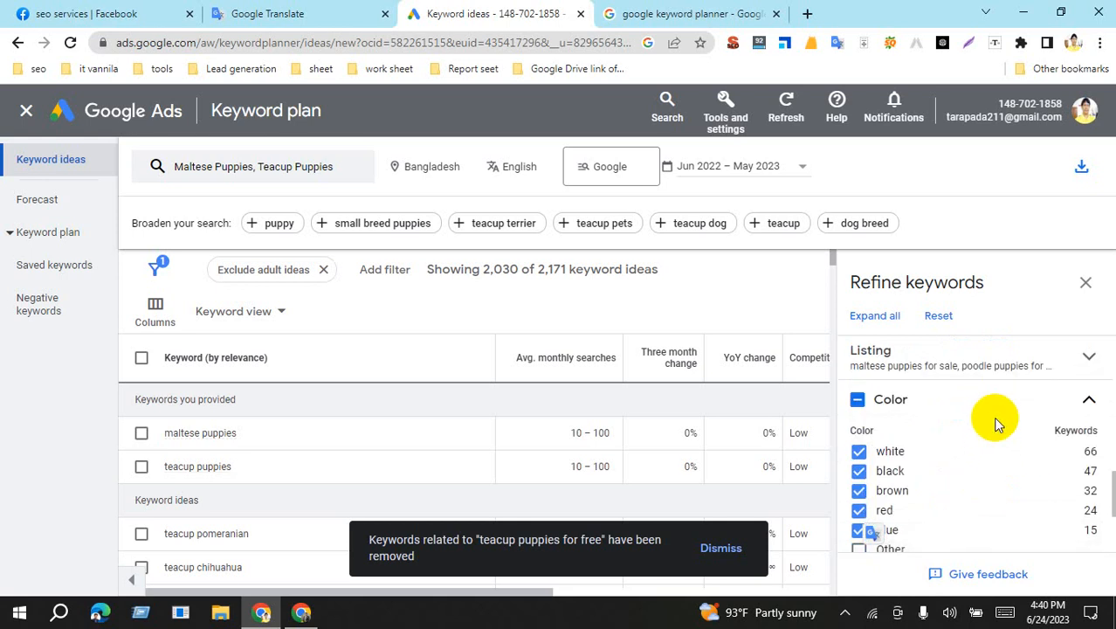
scroll(992, 424, up, 4)
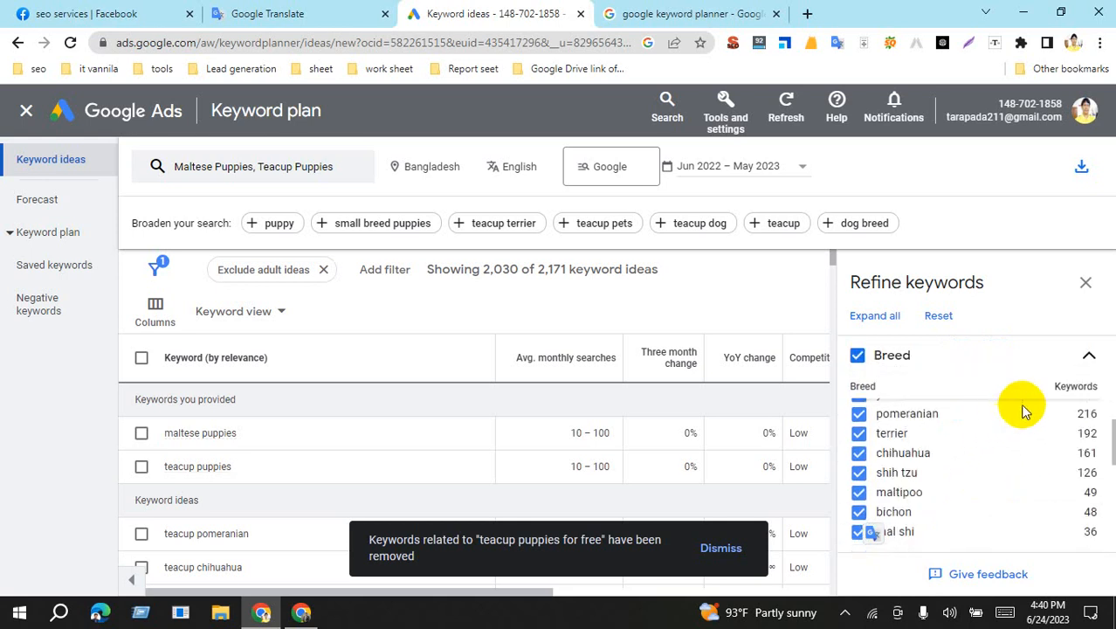
Close the keyword refinements and dismiss the notification about removed keywords
click(1086, 284)
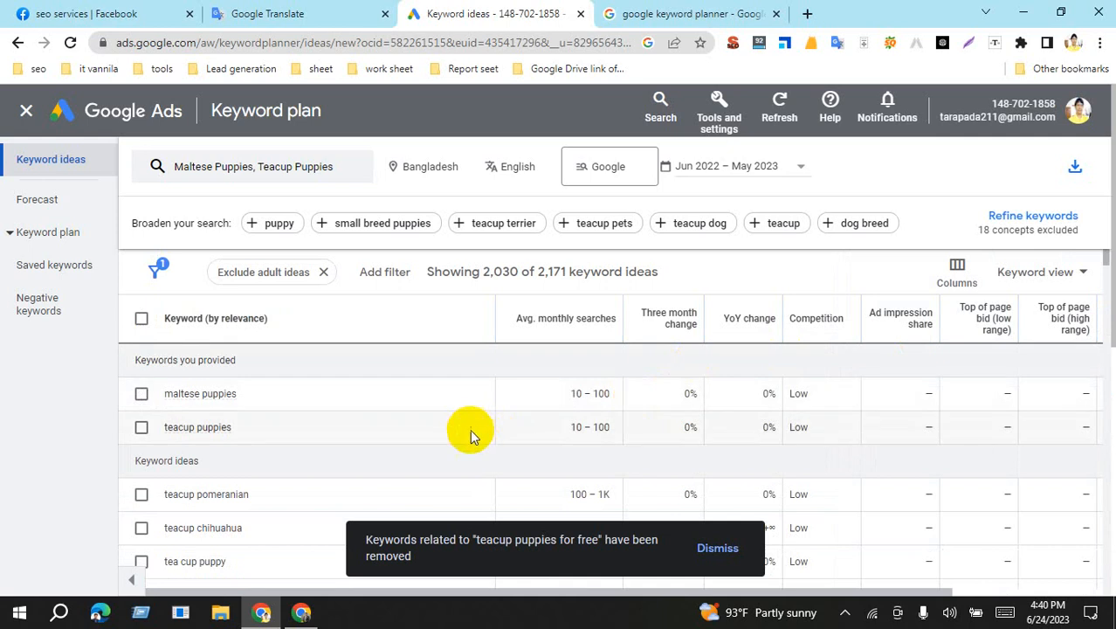
scroll(443, 431, down, 1)
click(712, 551)
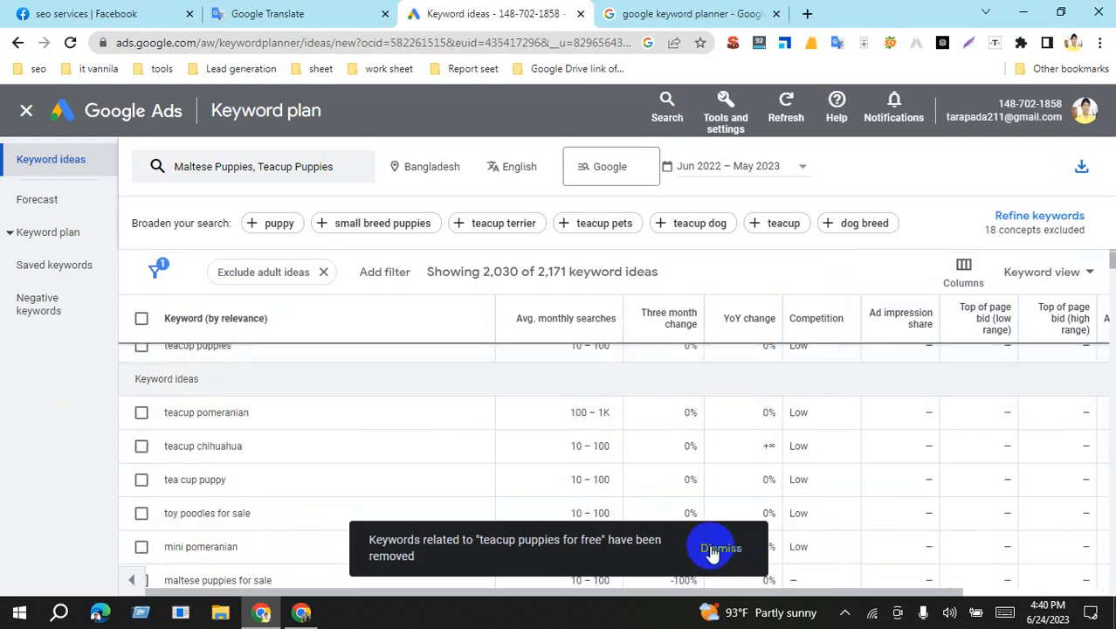
Review the refined keyword ideas with their average monthly searches, changes and competition levels
scroll(374, 420, down, 5)
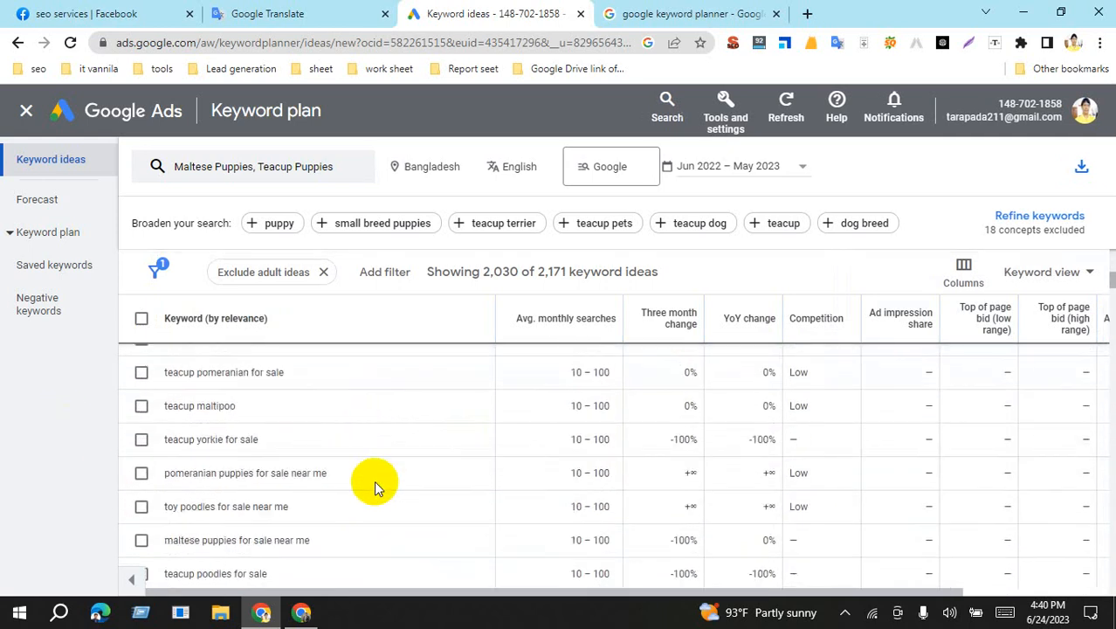
scroll(374, 480, down, 8)
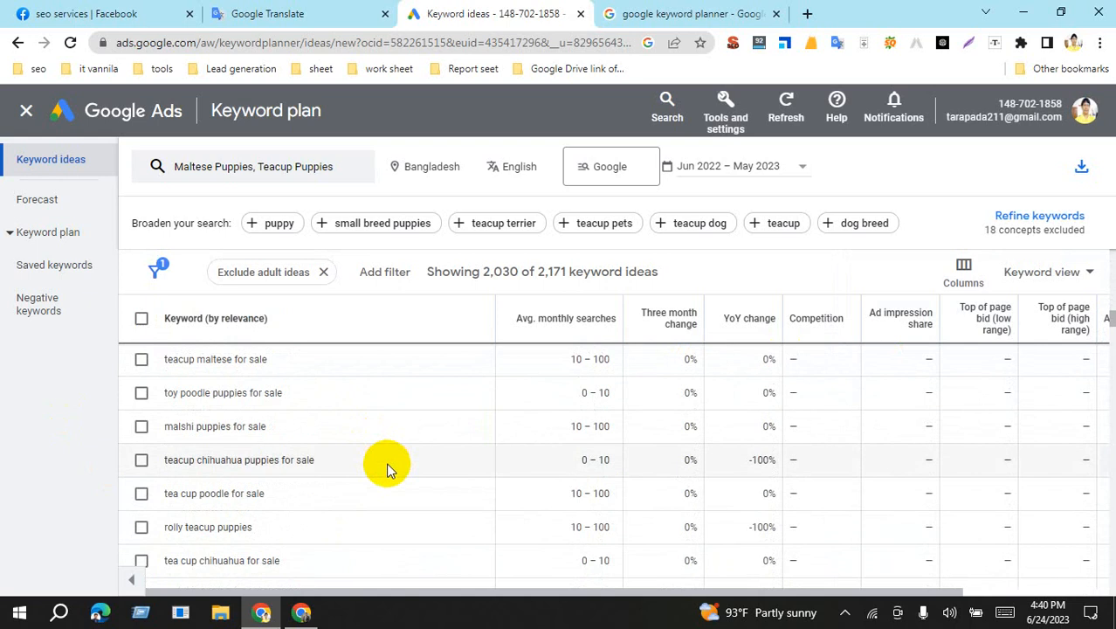
scroll(419, 472, down, 3)
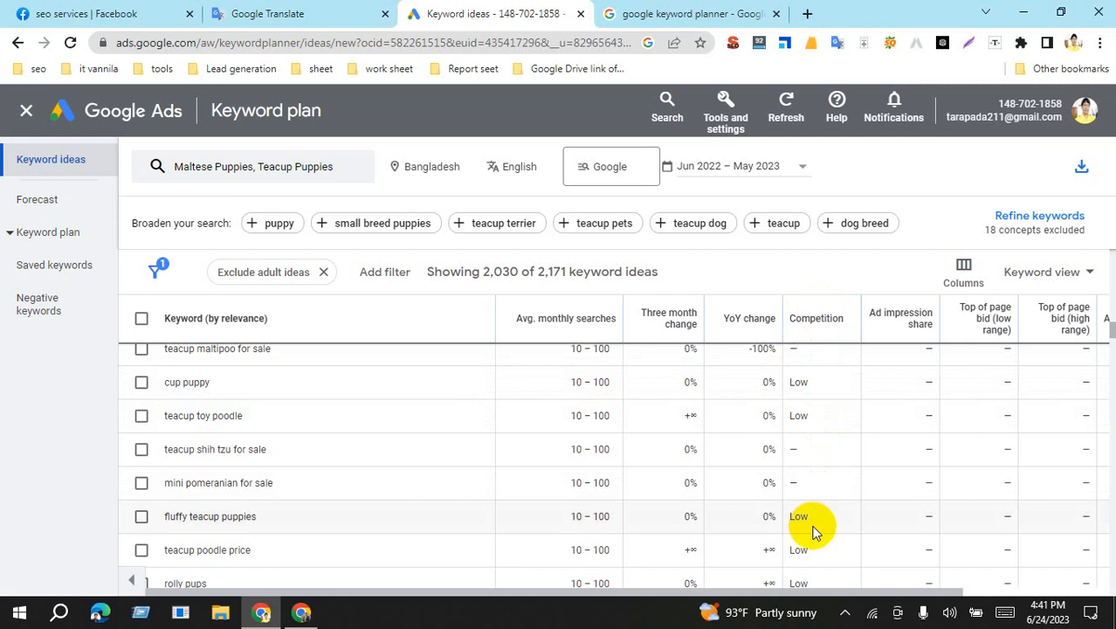
scroll(813, 524, down, 3)
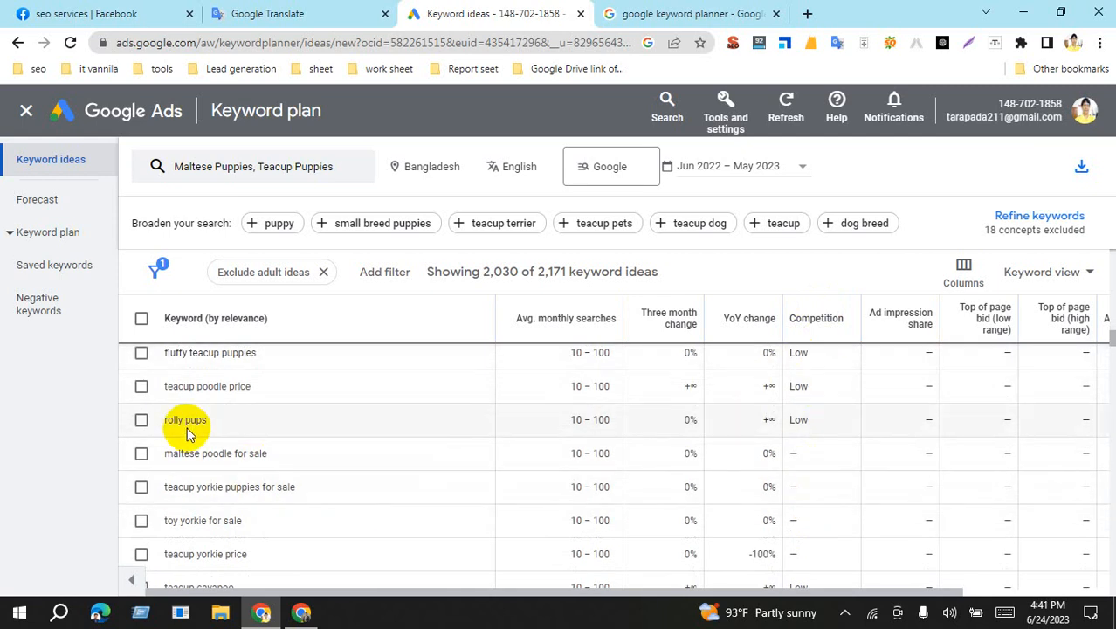
scroll(245, 464, down, 5)
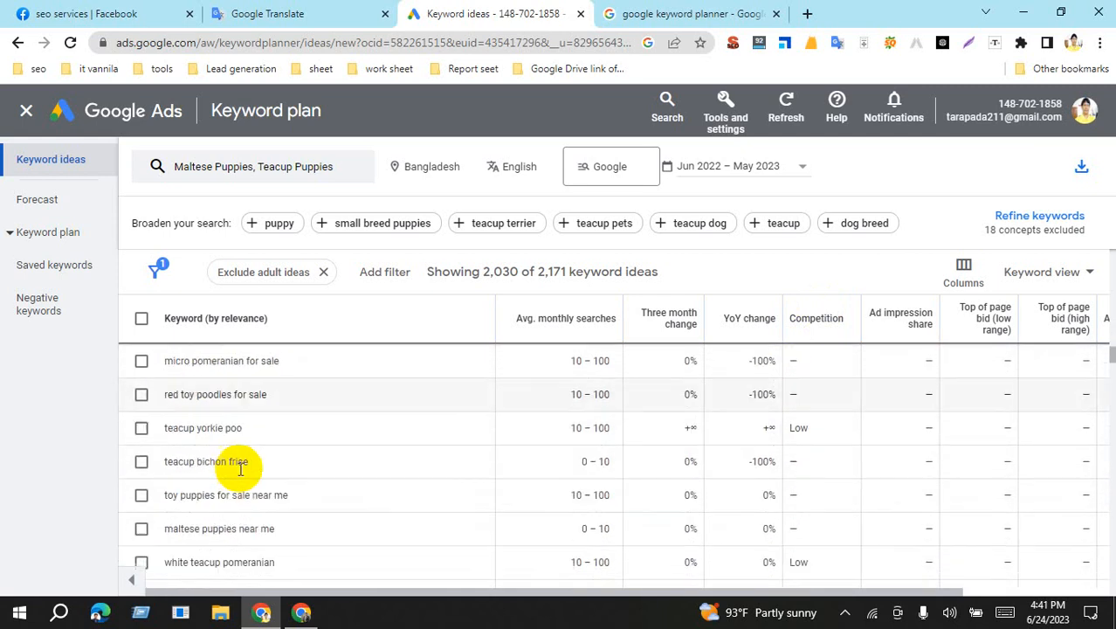
scroll(240, 467, down, 10)
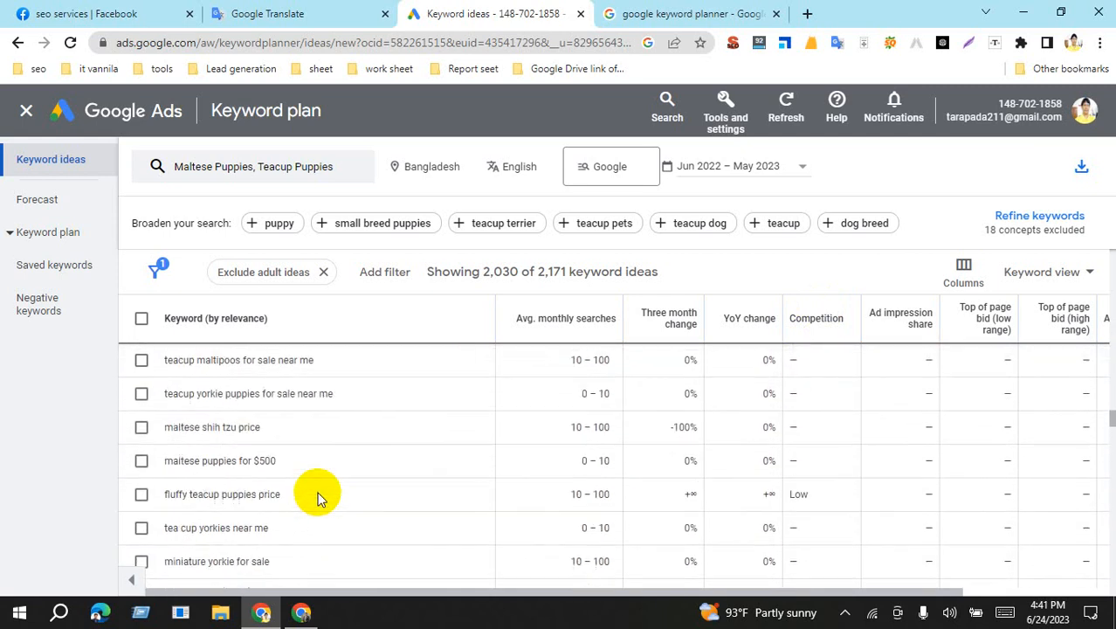
scroll(319, 496, down, 12)
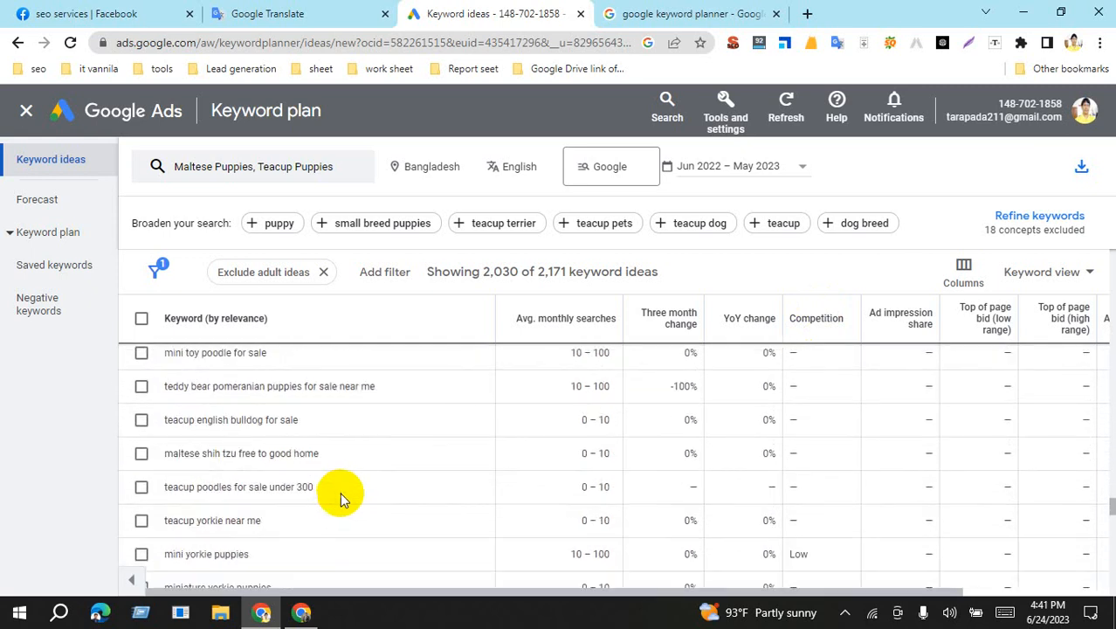
scroll(340, 496, down, 8)
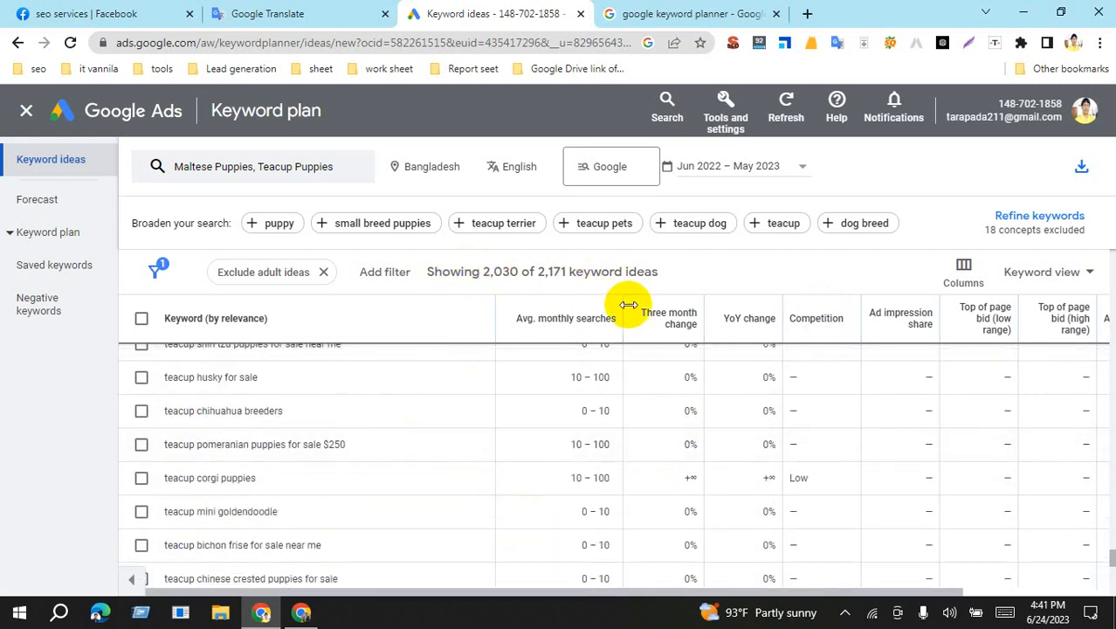
scroll(535, 439, down, 9)
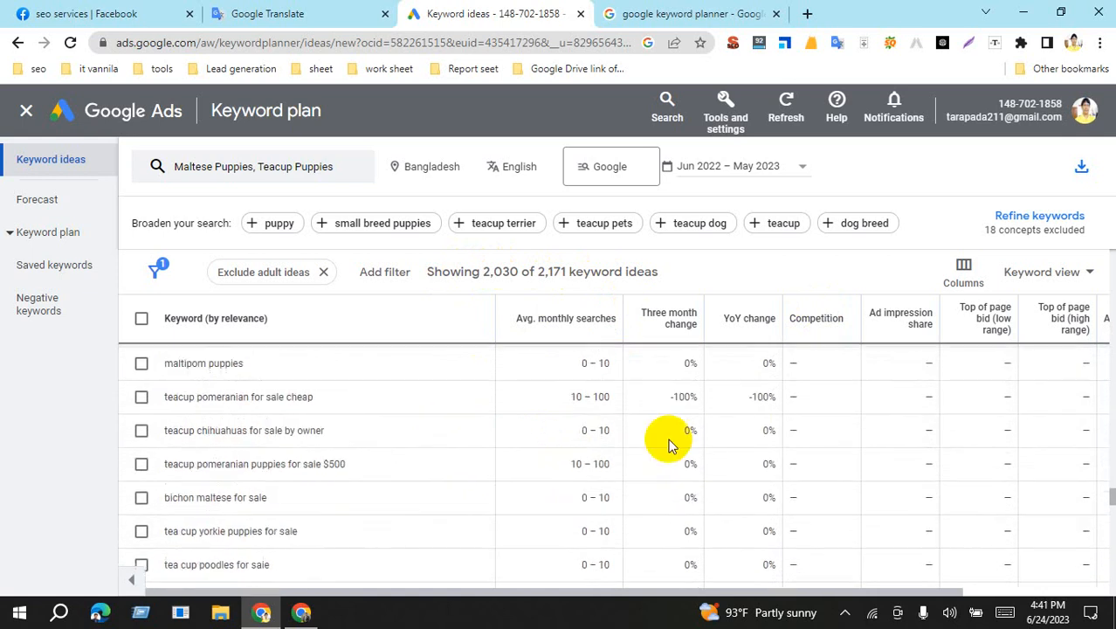
scroll(738, 428, up, 10)
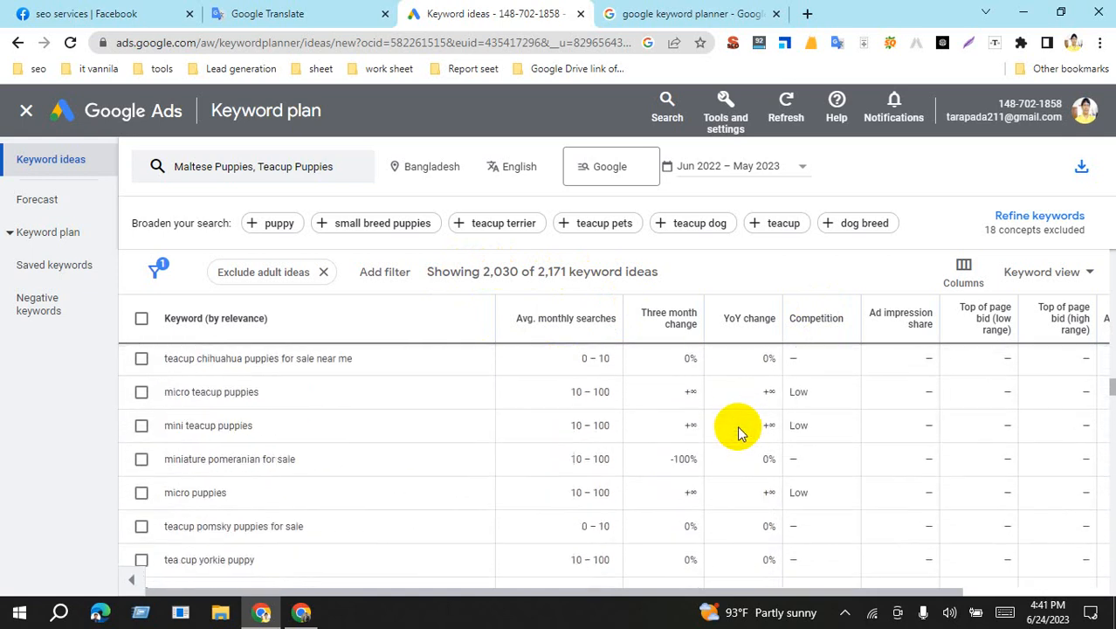
scroll(739, 429, up, 10)
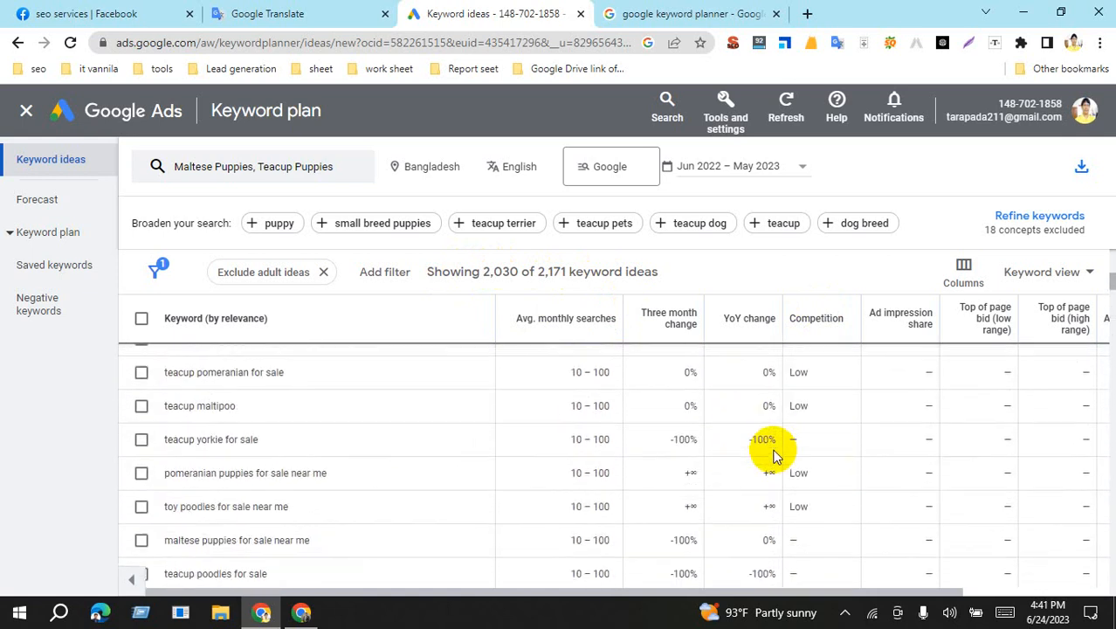
scroll(773, 452, up, 5)
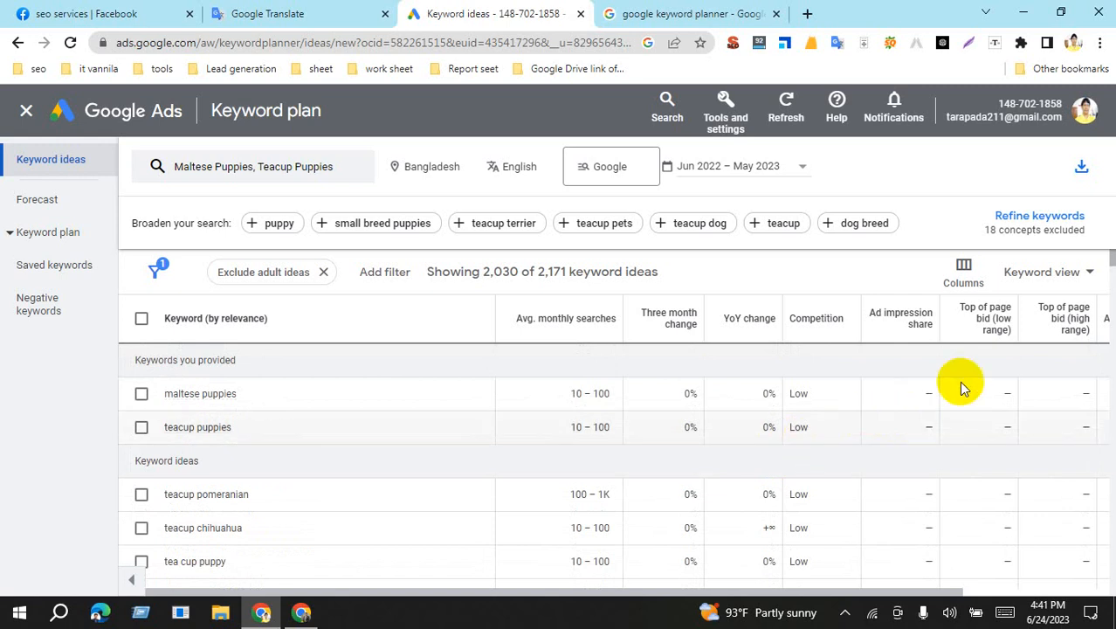
Check the available view options for the keyword ideas list and leave the current view selected
click(1085, 274)
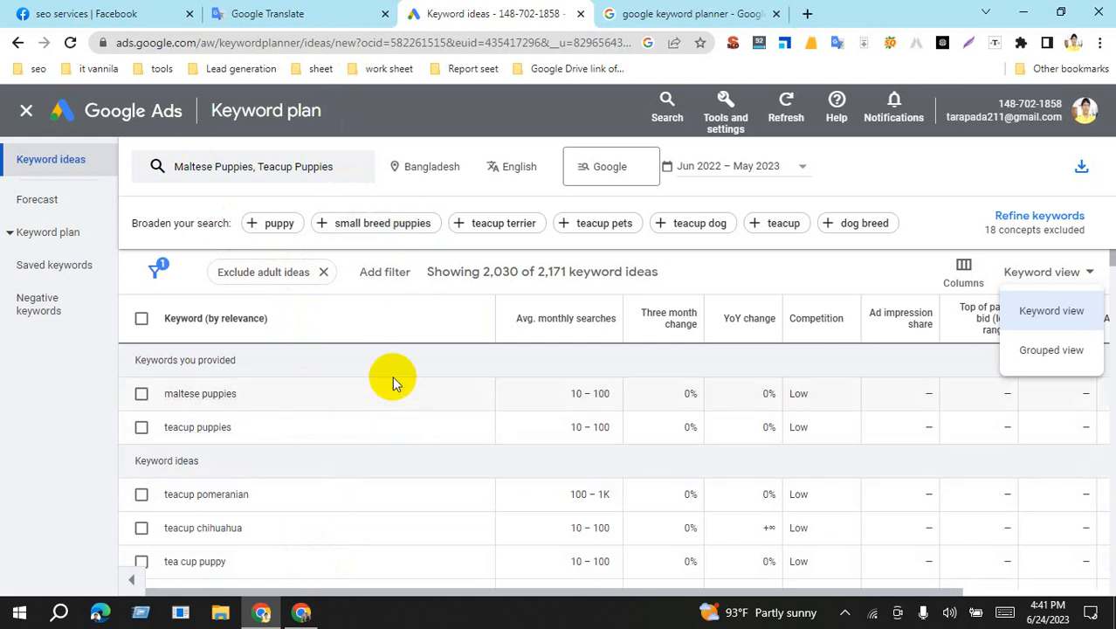
scroll(961, 446, down, 1)
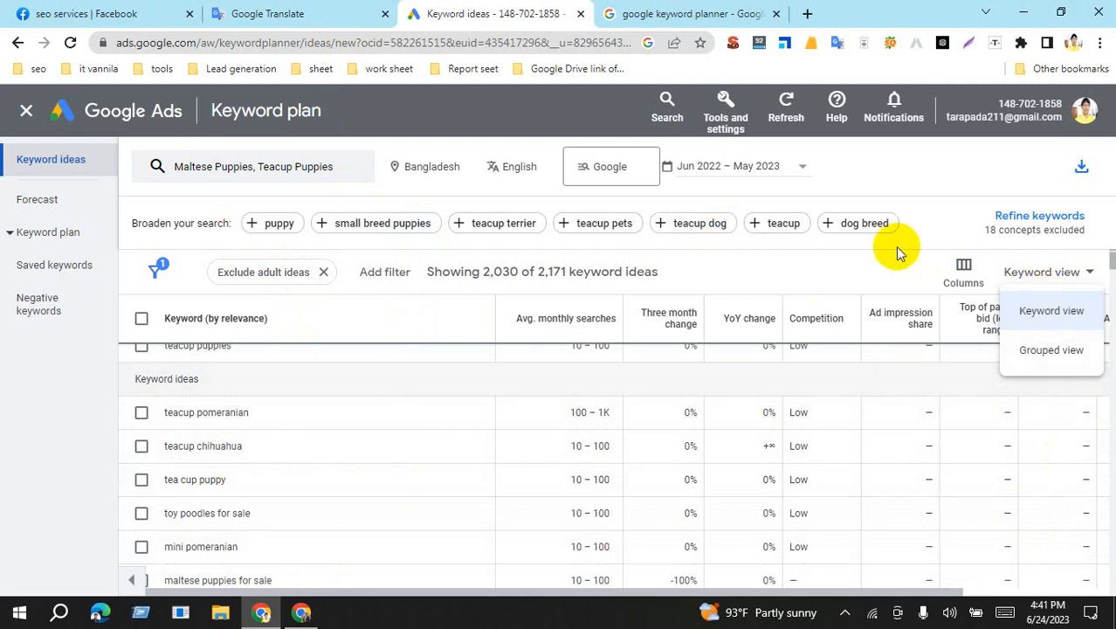
click(938, 160)
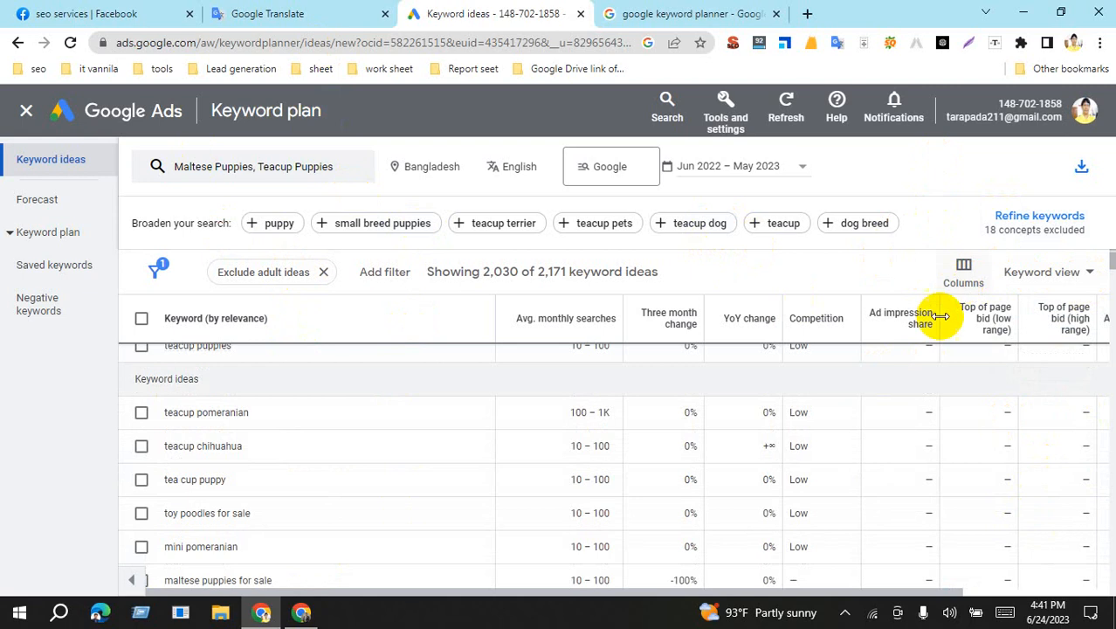
mouse_move(922, 334)
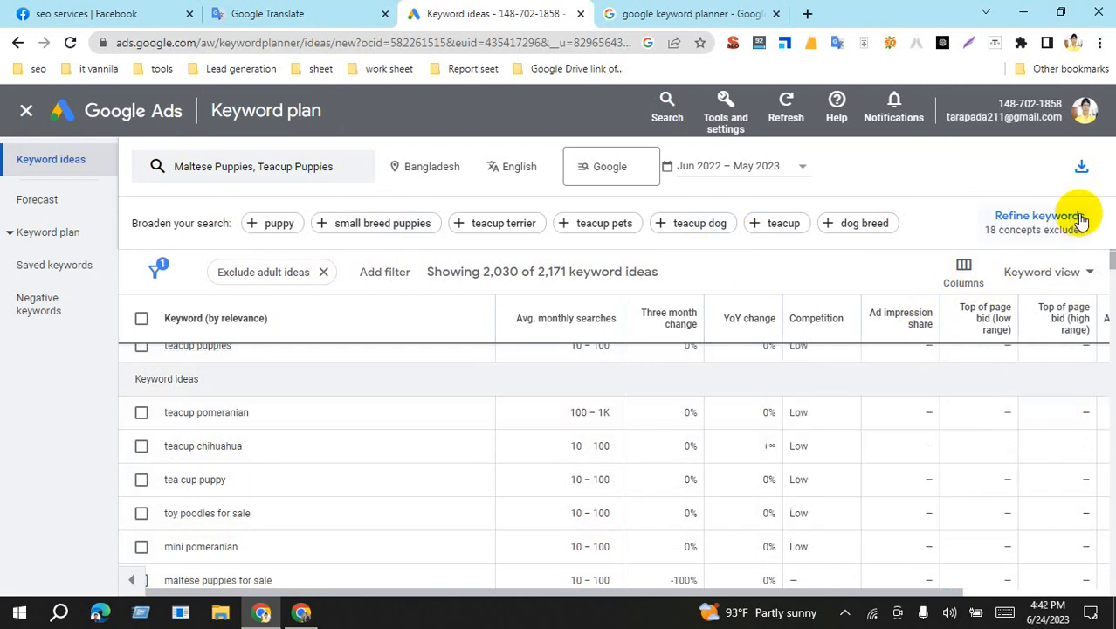
Start downloading the keyword ideas to Google Sheets
click(1082, 169)
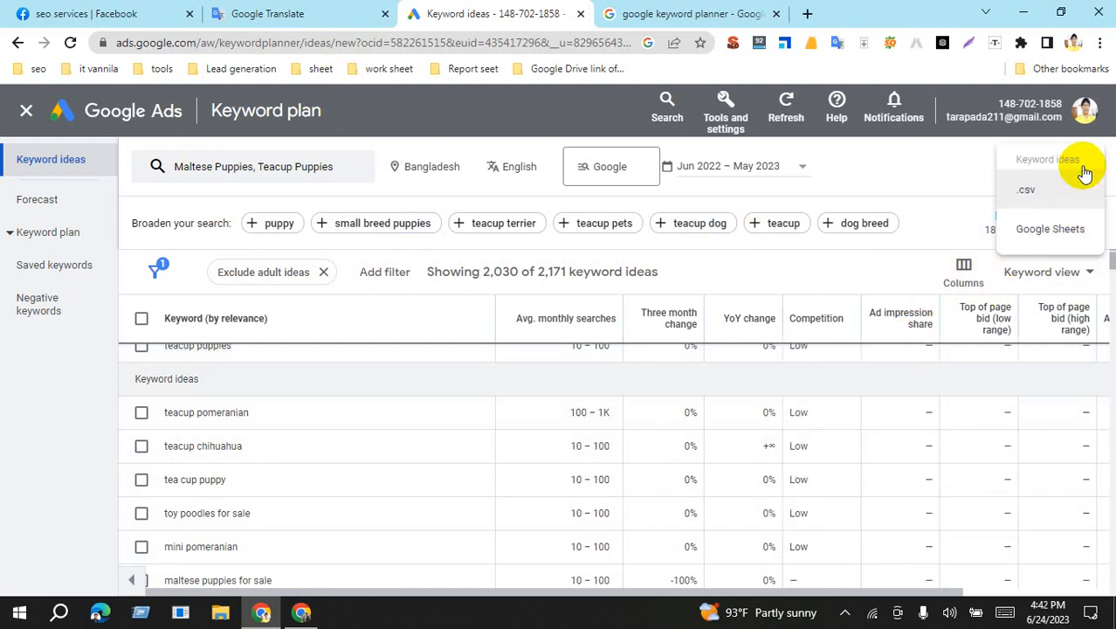
click(939, 157)
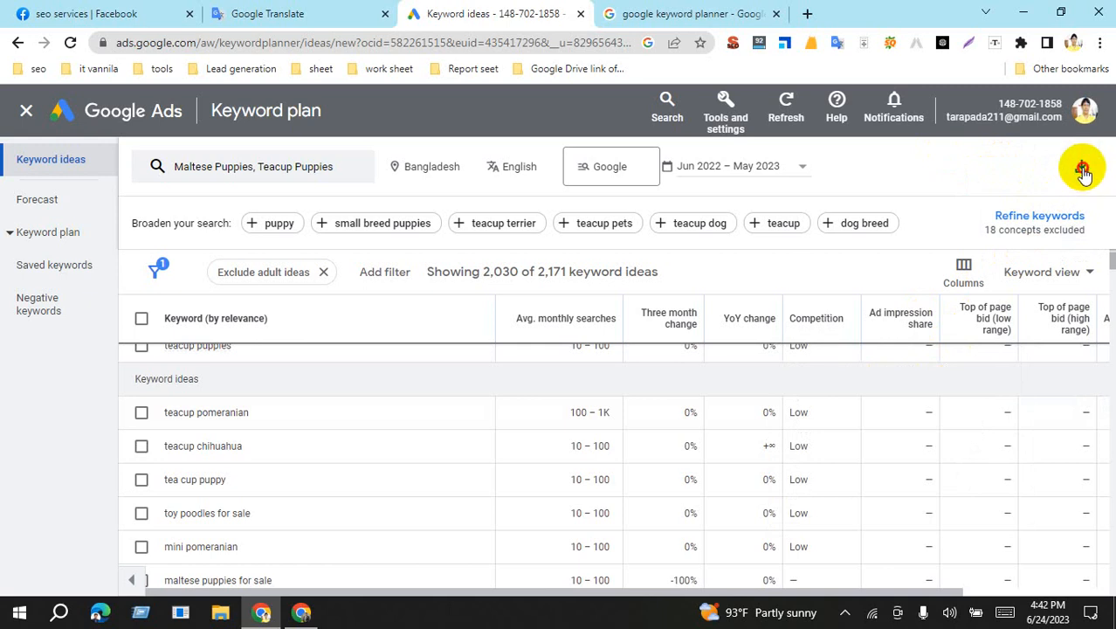
click(1082, 169)
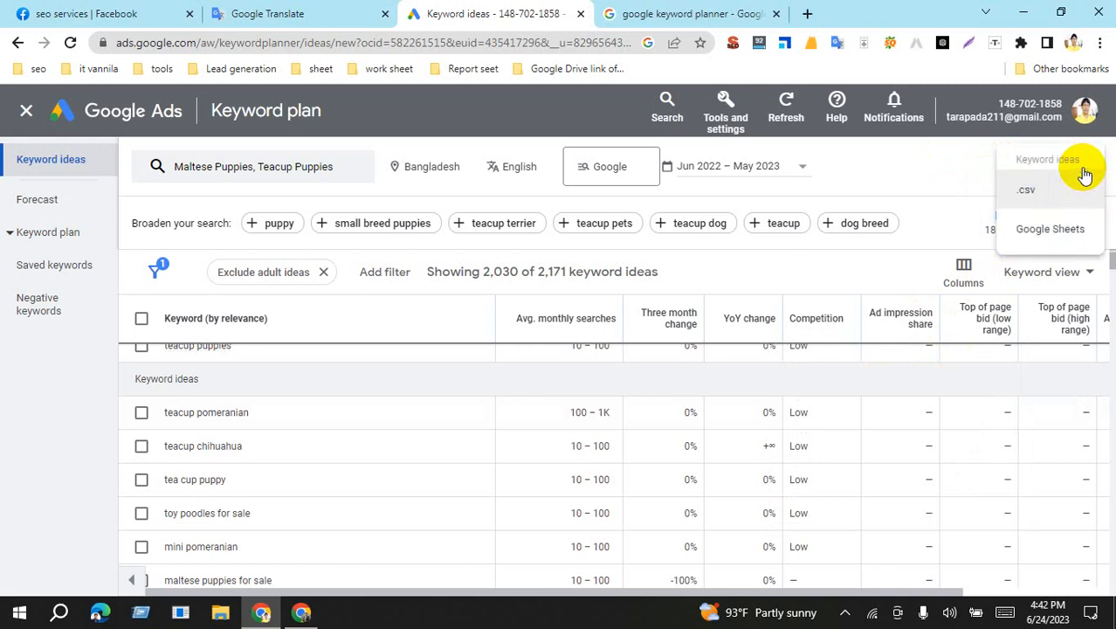
click(1051, 230)
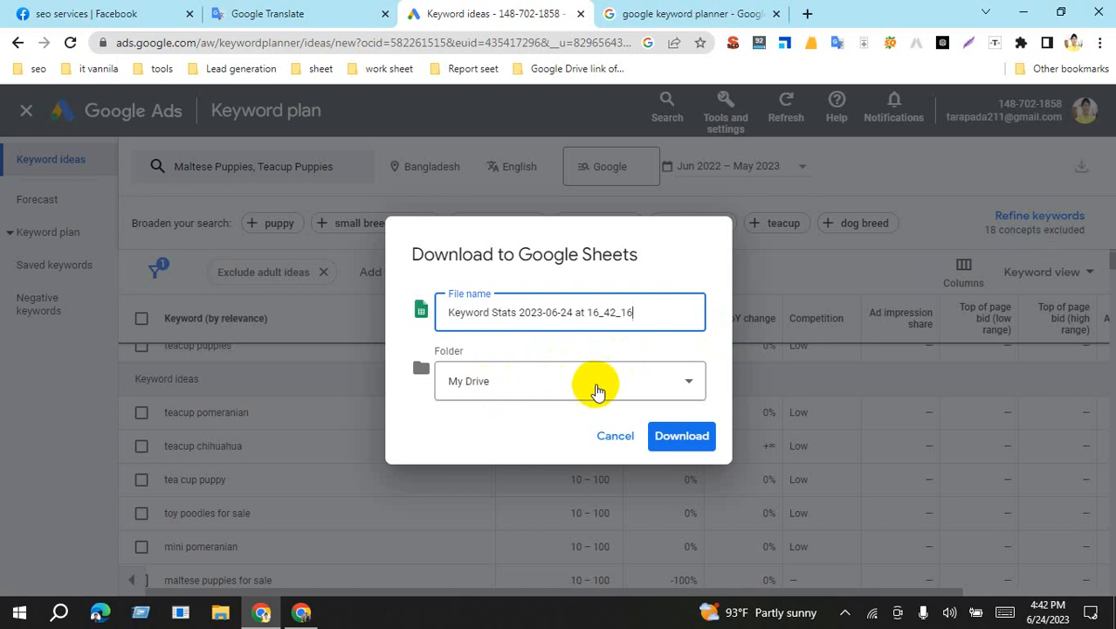
Browse the Shared with me folders in Drive as possible save locations and close the folder chooser without selecting one
click(680, 383)
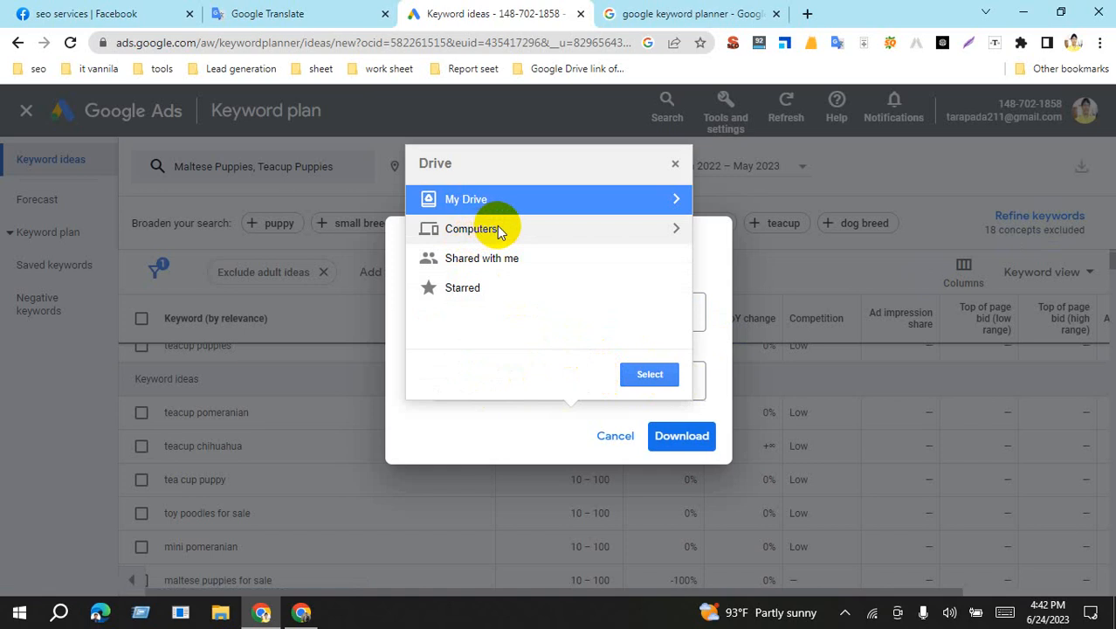
click(502, 260)
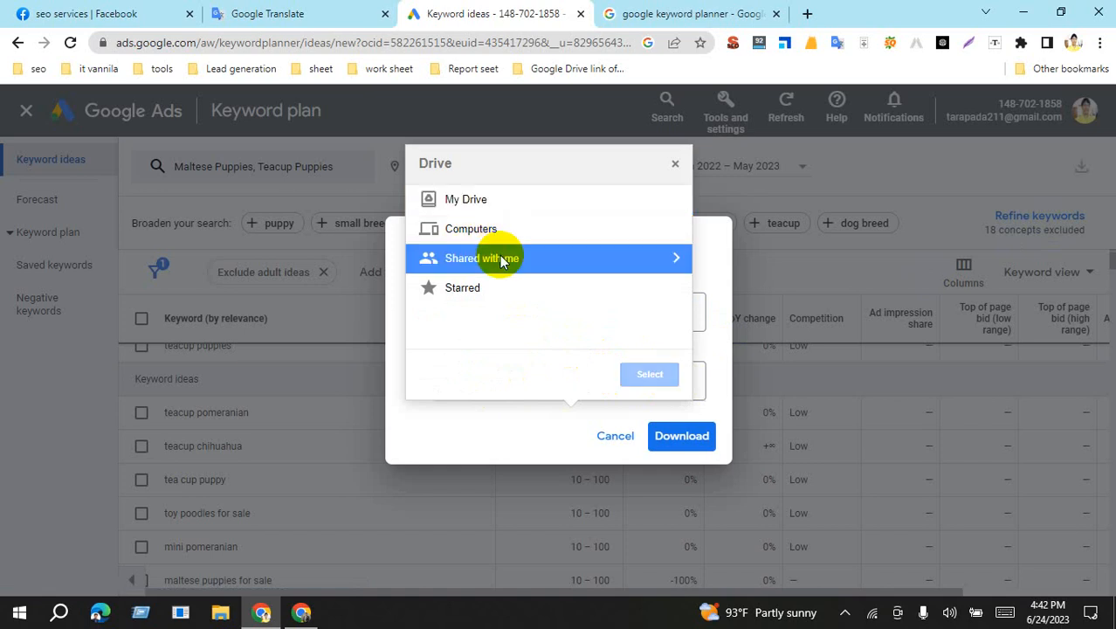
click(676, 258)
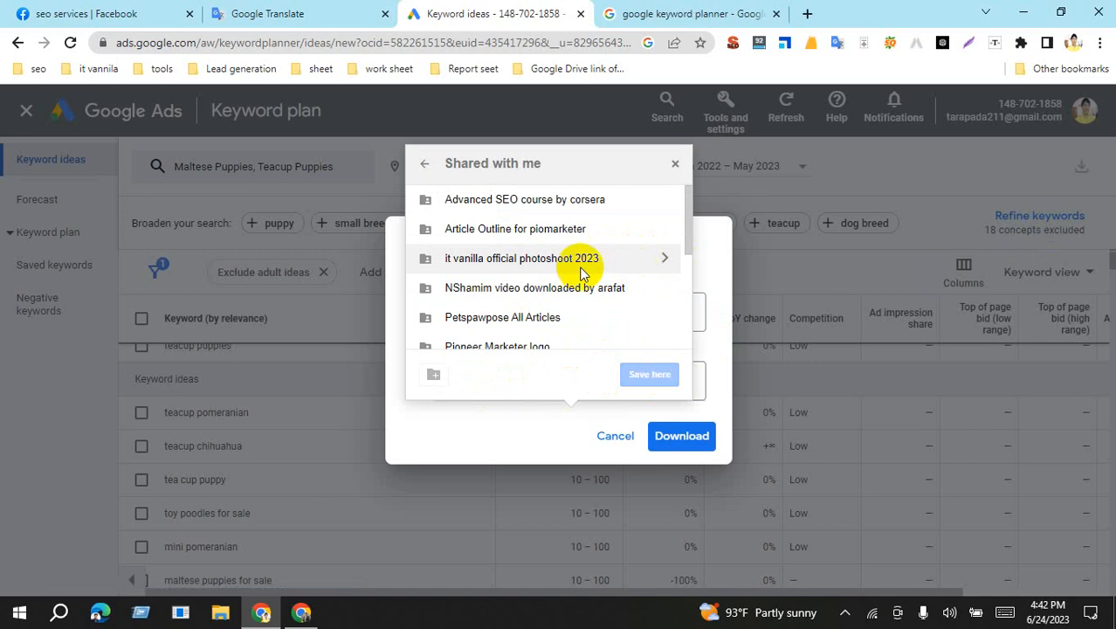
scroll(559, 280, down, 5)
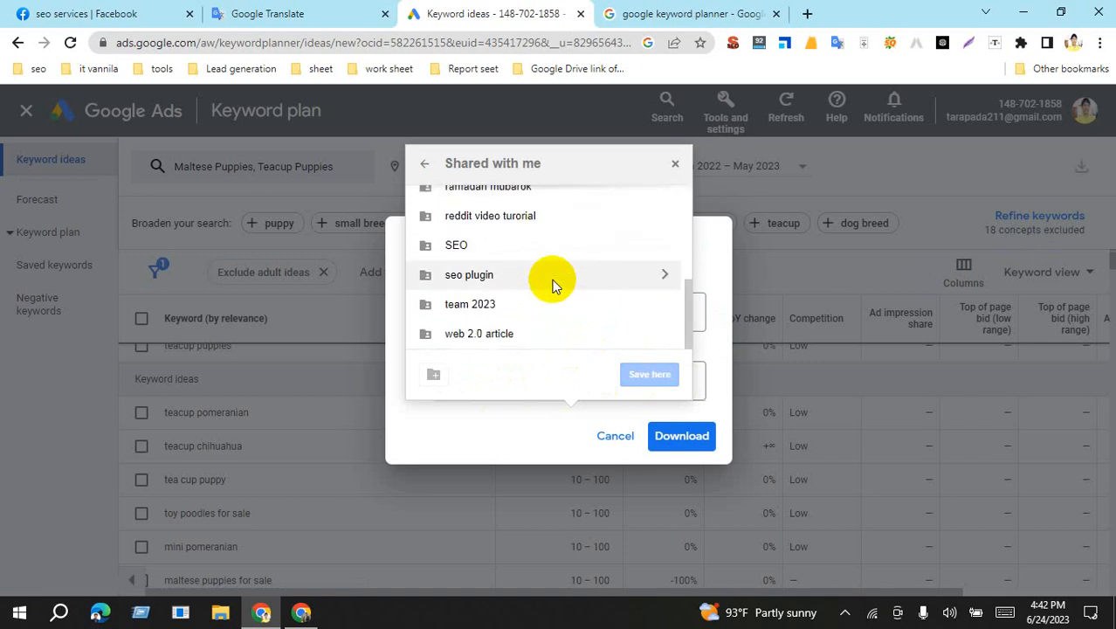
scroll(552, 284, up, 5)
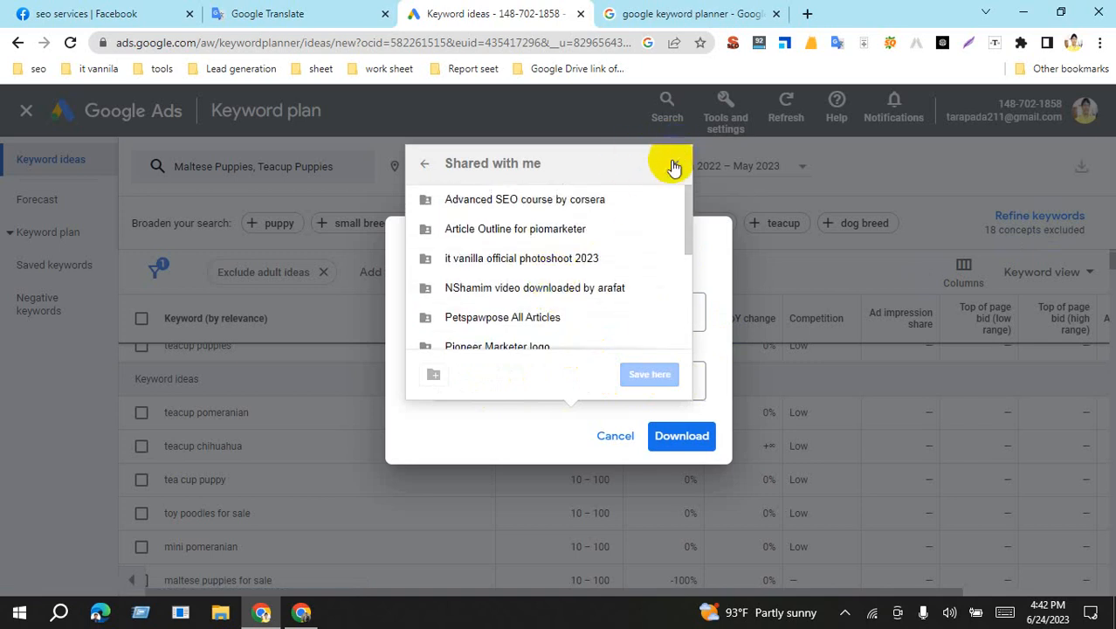
click(672, 164)
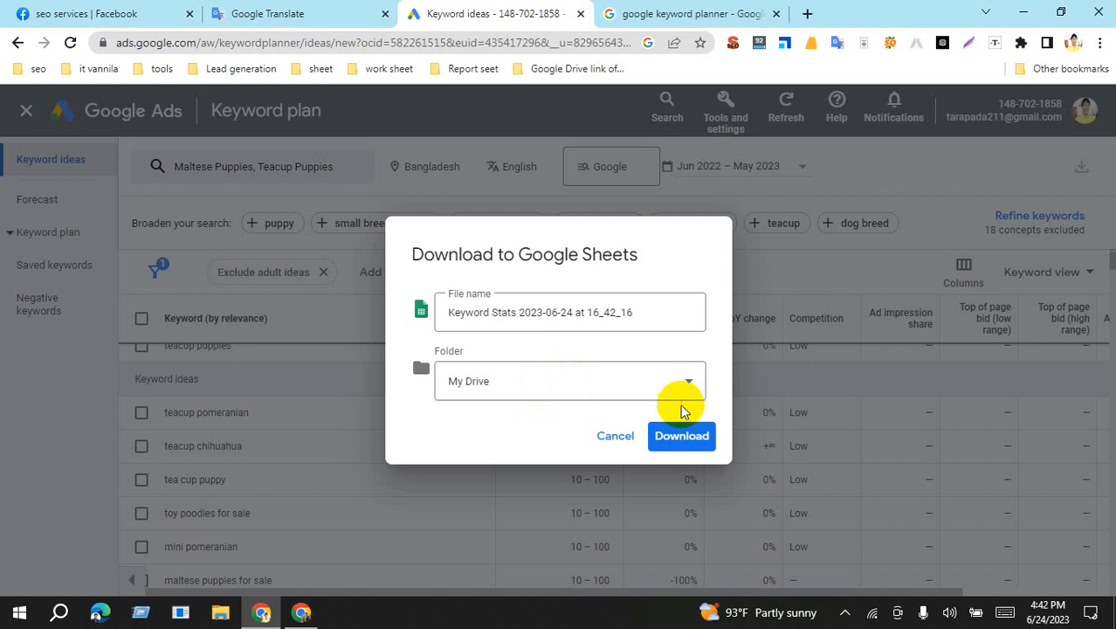
Copy the buypomeranianpups.com address from the site open in the other browser window and return to the Google Sheets download dialog
click(542, 315)
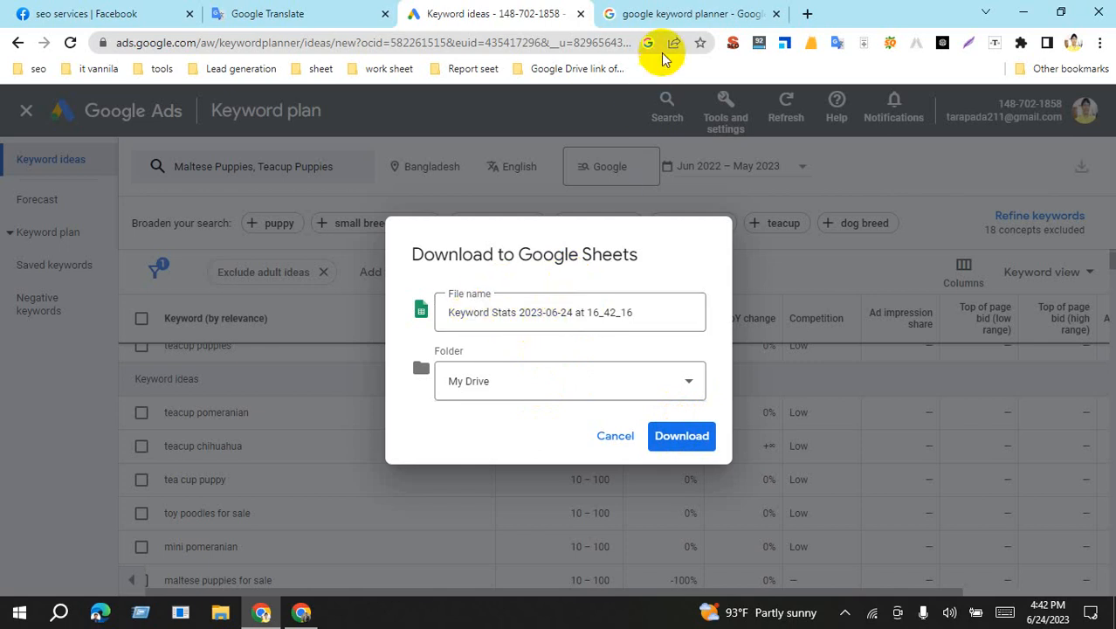
click(670, 12)
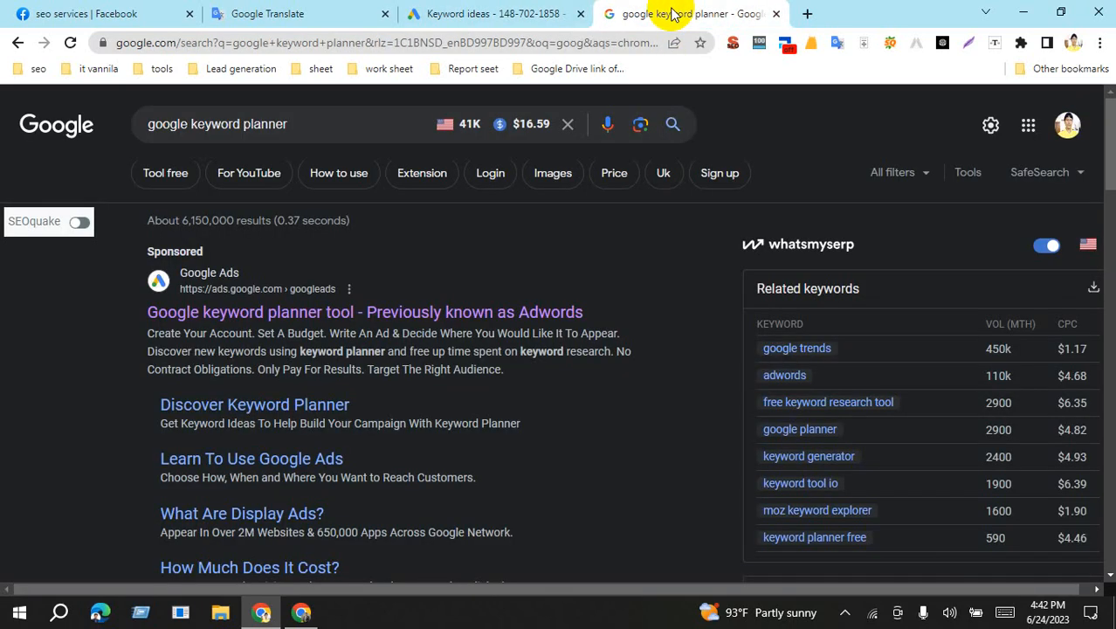
click(300, 615)
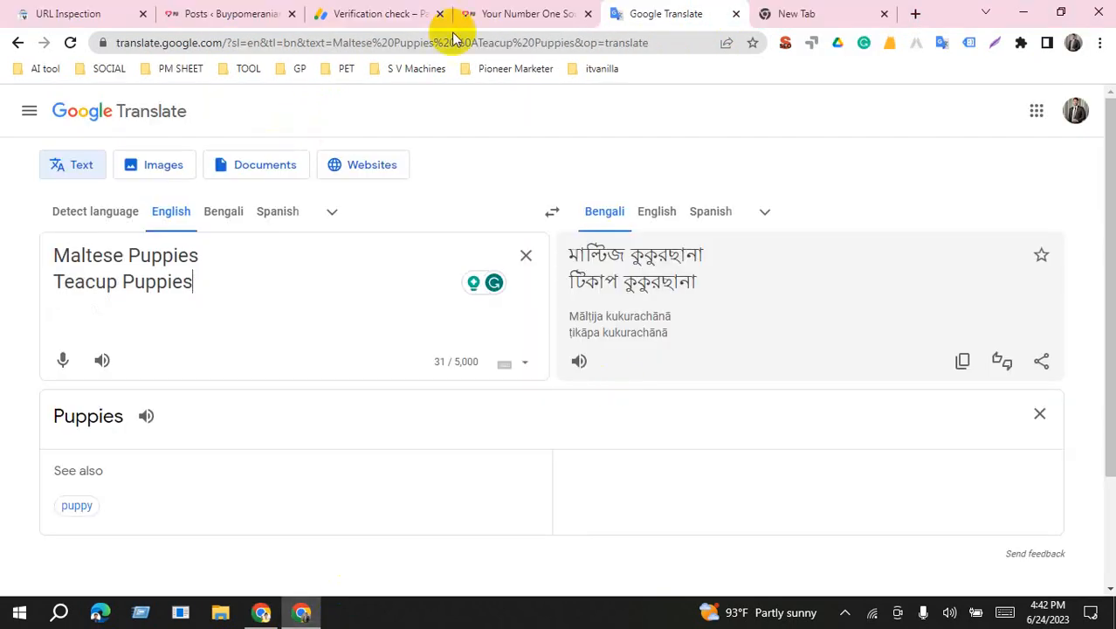
click(497, 13)
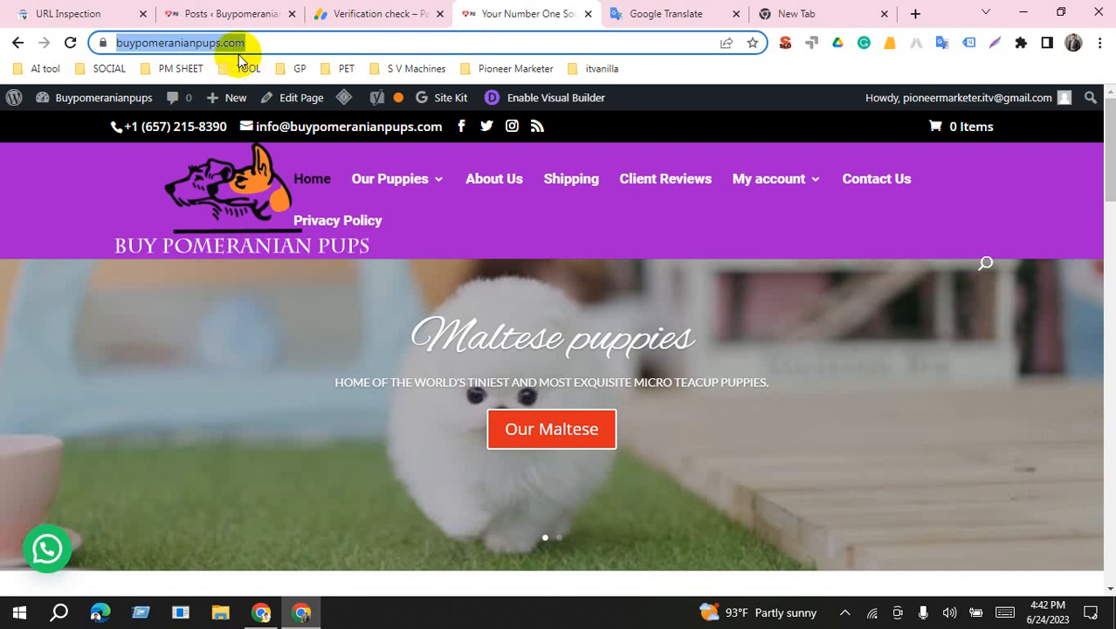
click(260, 611)
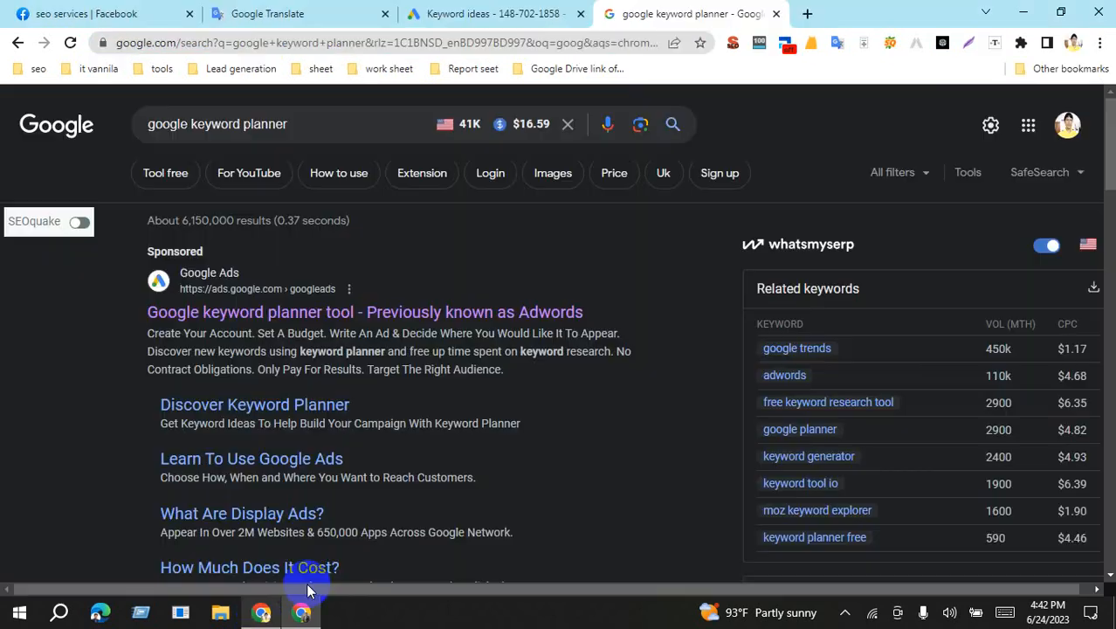
click(495, 14)
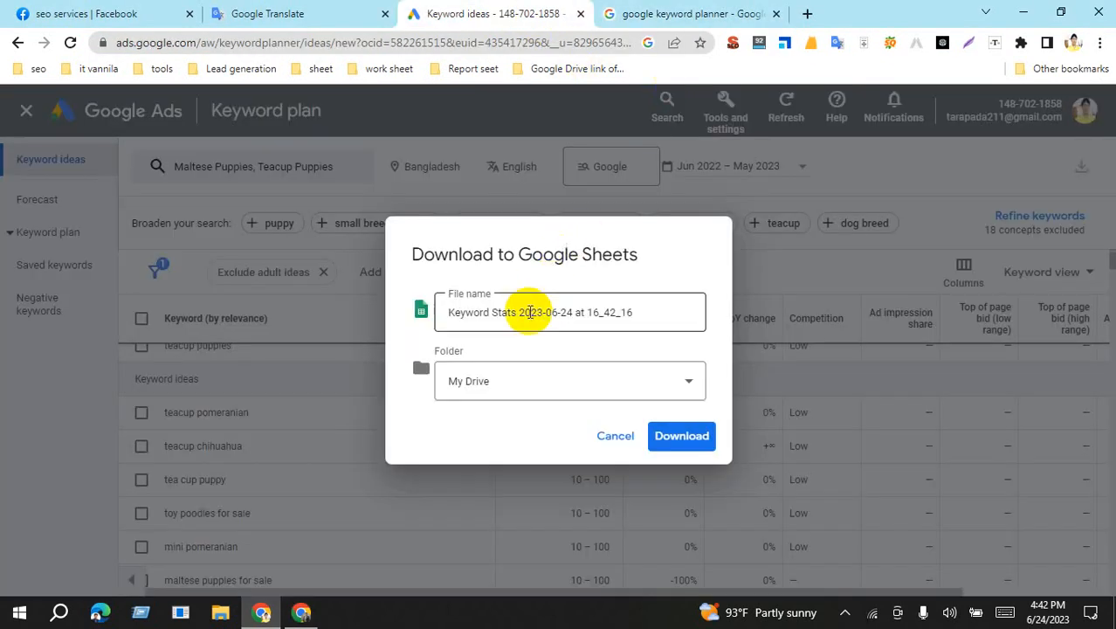
Name the export file "buypomeranianpups.com keyword planner", keep My Drive as the folder, and download it to Google Sheets
click(568, 312)
key(ctrl+a)
text(https://buypomeranianpups.com/)
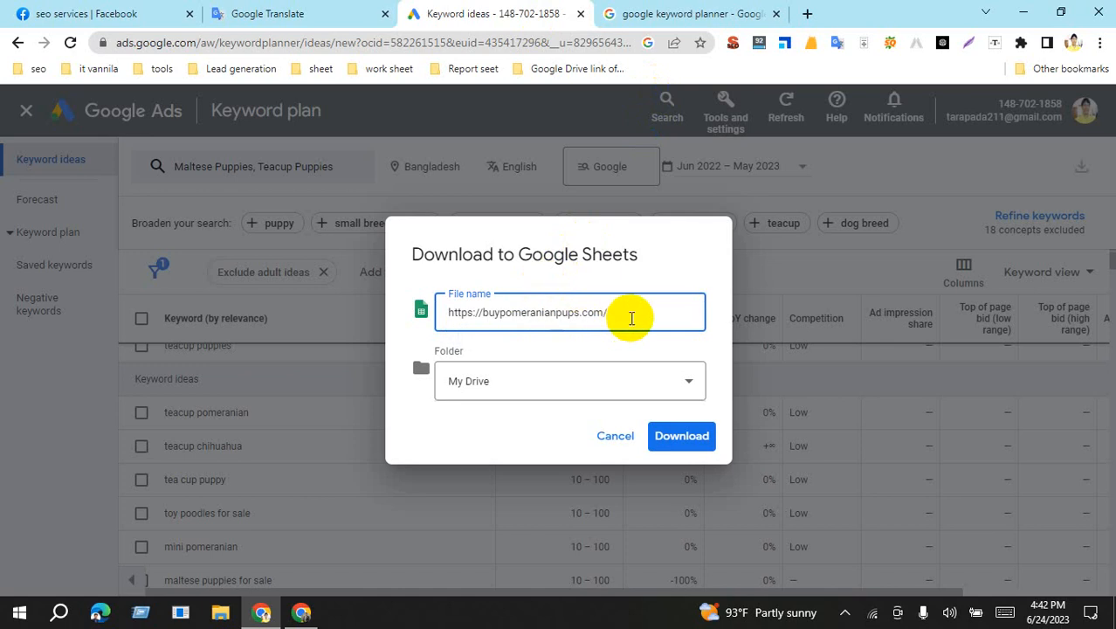
key(BackSpace)
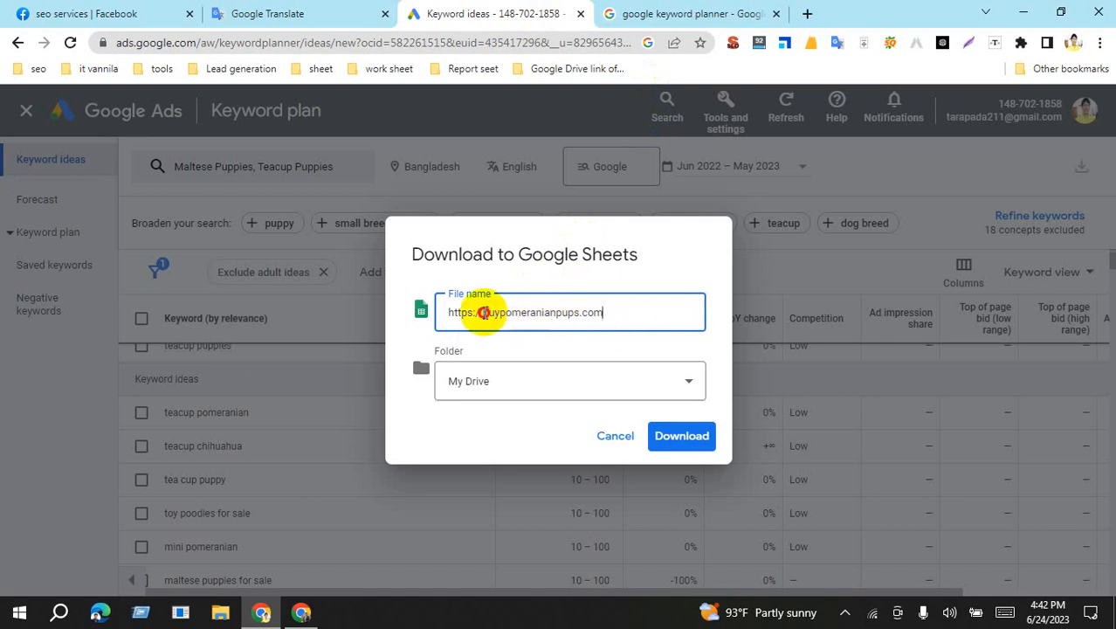
key(BackSpace)
key(BackSpace)
key(BackSpace)
key(BackSpace)
key(BackSpace)
key(BackSpace)
key(BackSpace)
key(BackSpace)
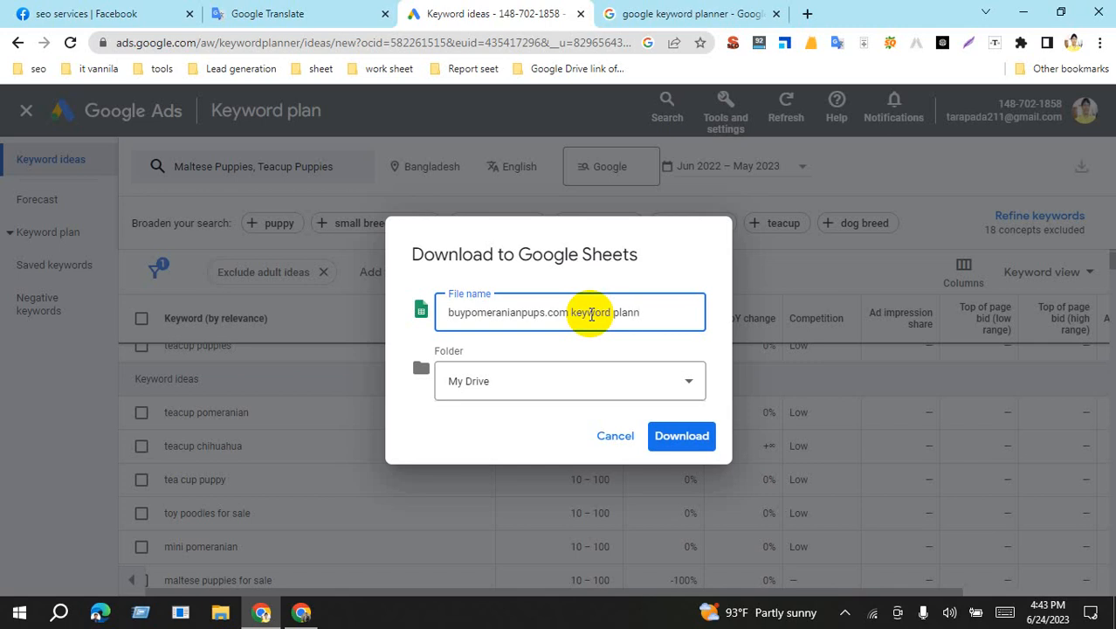
click(699, 438)
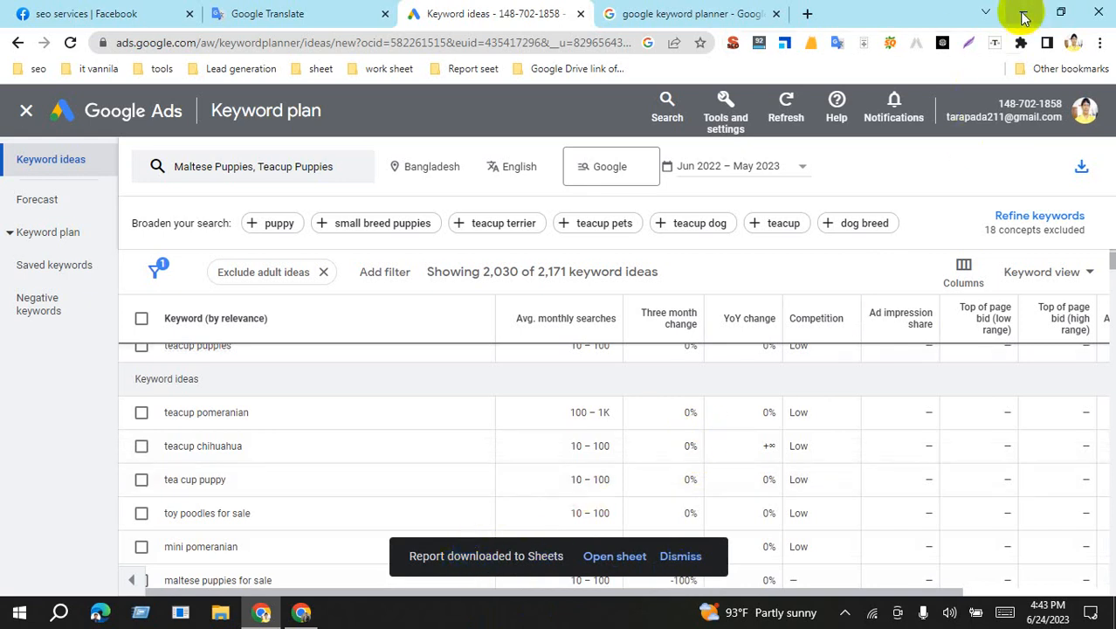
Open Google Drive in a new browser tab and open the exported "buypomeranianpups.com keyword planner" spreadsheet
click(807, 14)
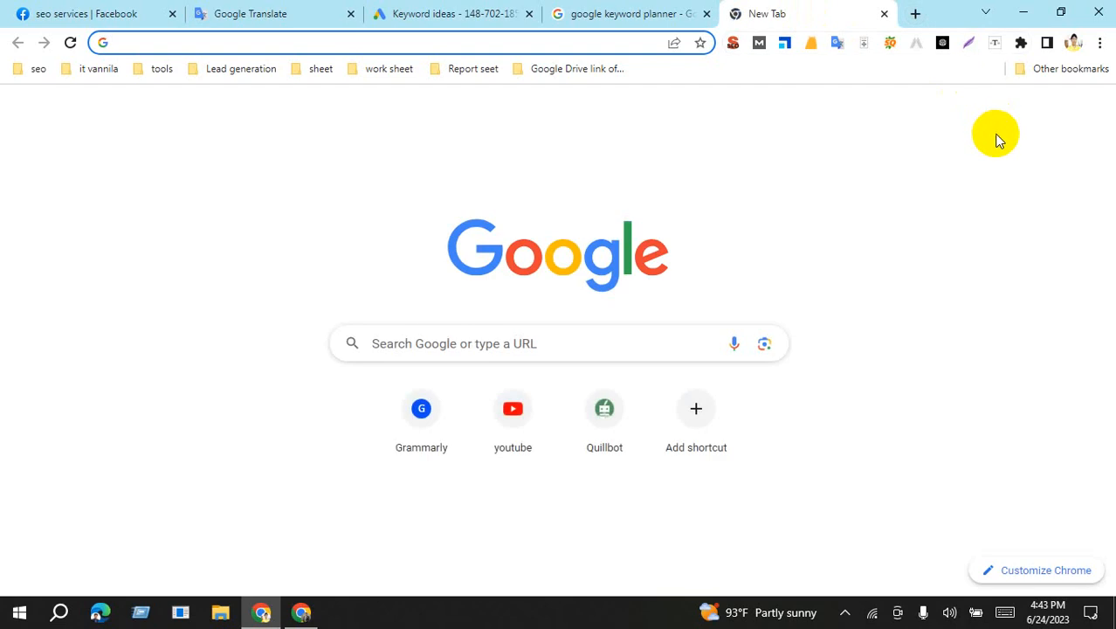
click(1053, 122)
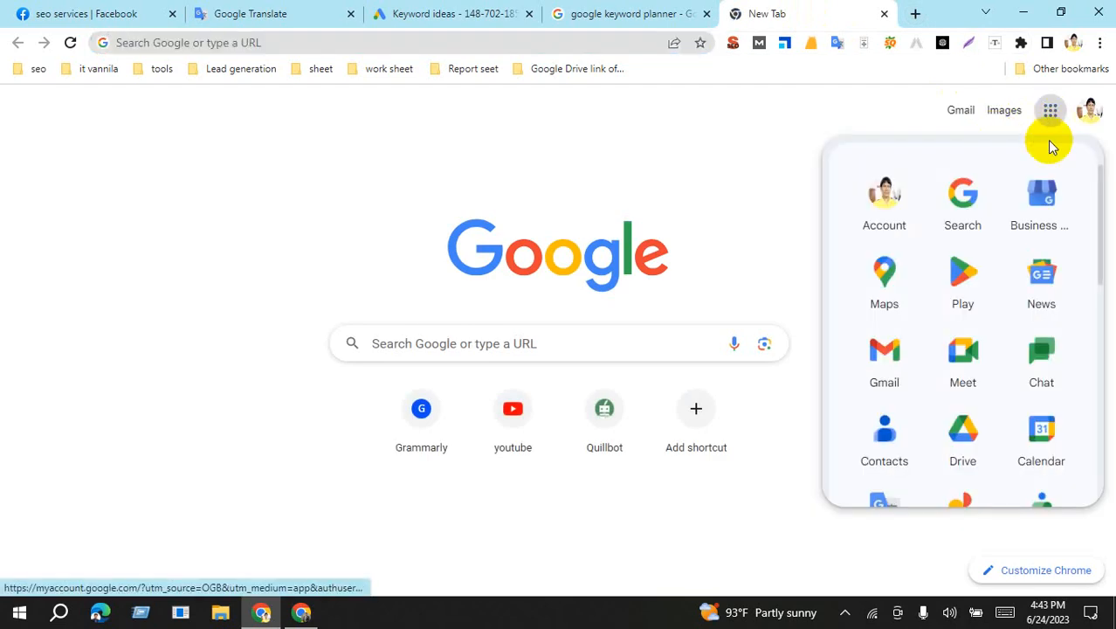
click(962, 429)
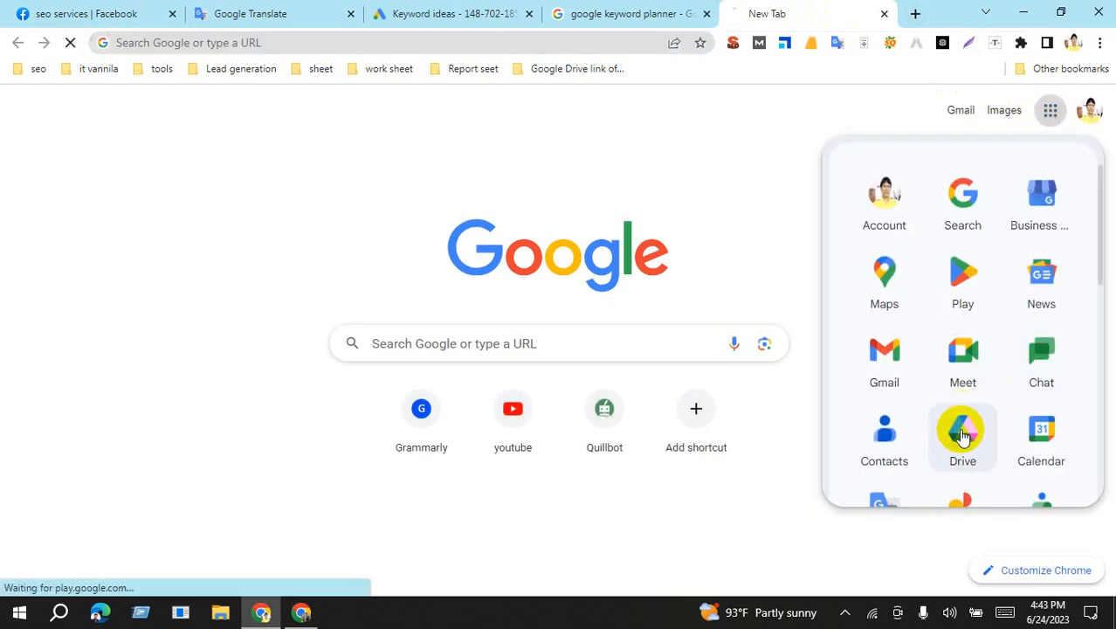
click(473, 20)
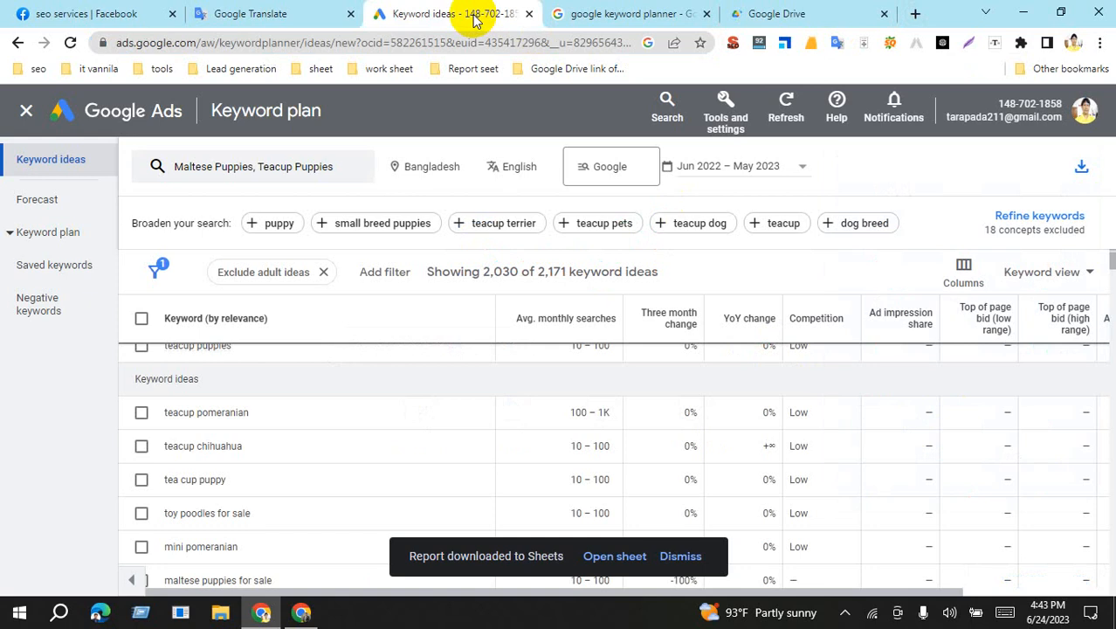
click(790, 12)
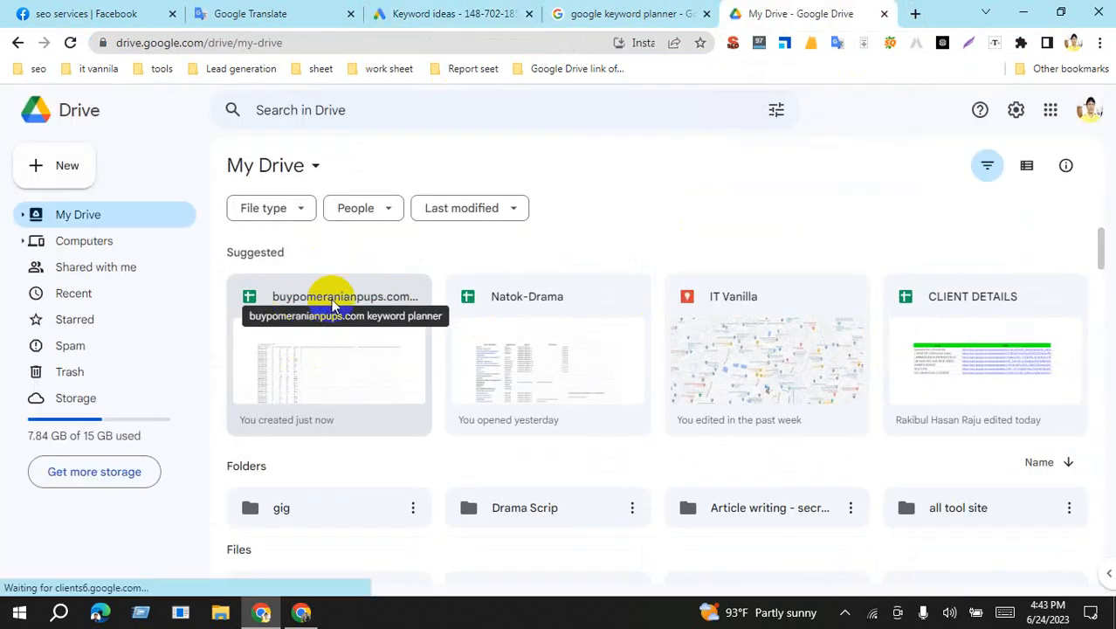
double_click(332, 304)
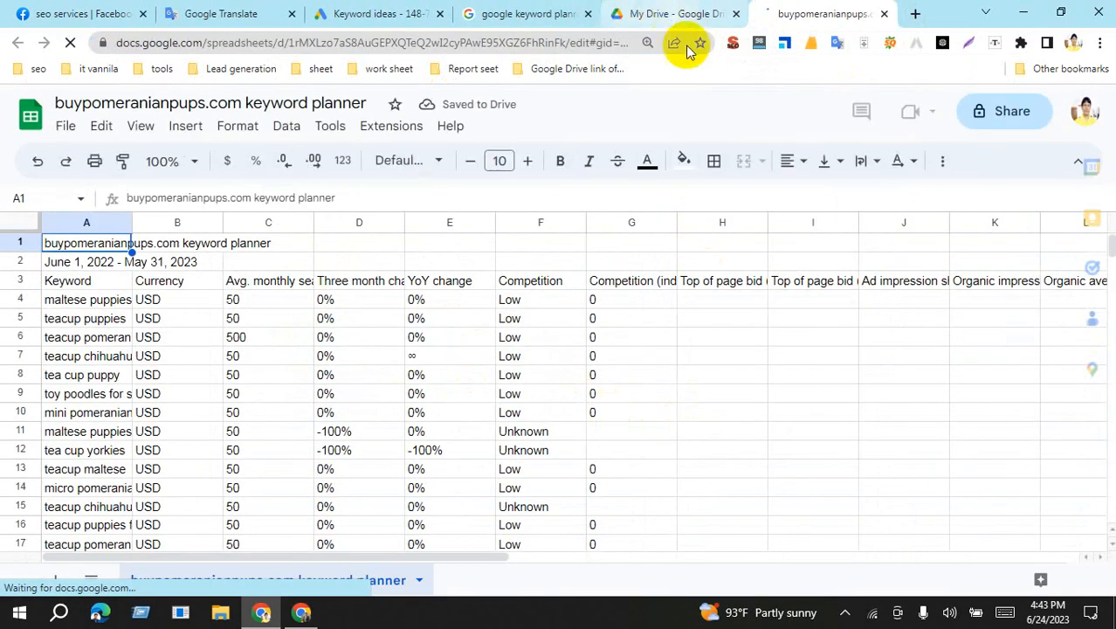
Widen column A of the exported sheet so the full keywords fit, and look through the keyword list
click(381, 15)
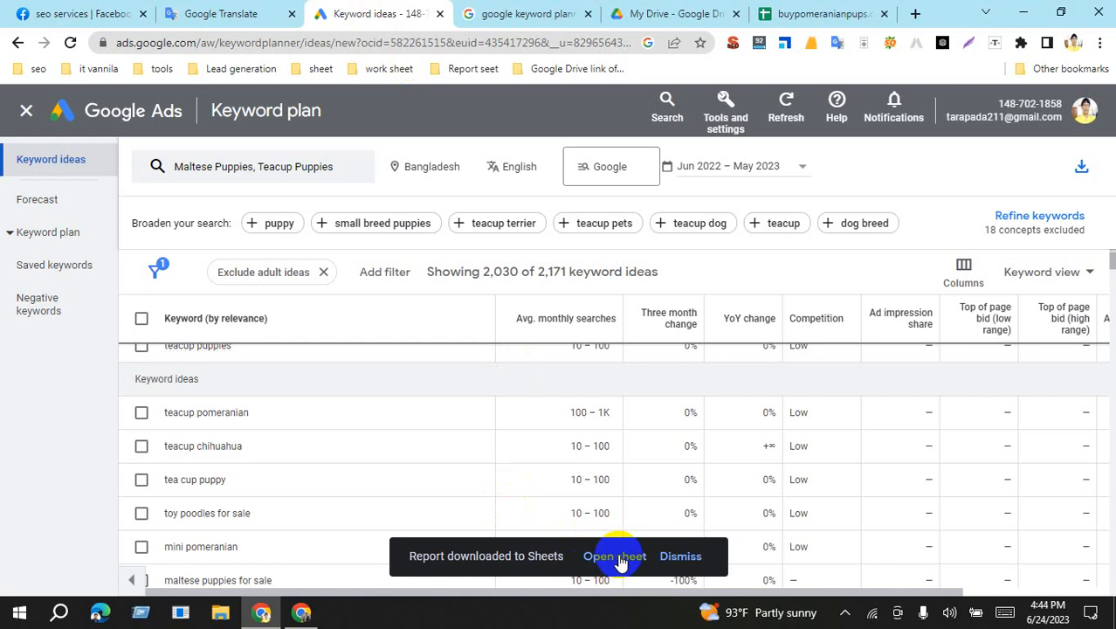
click(821, 14)
click(706, 359)
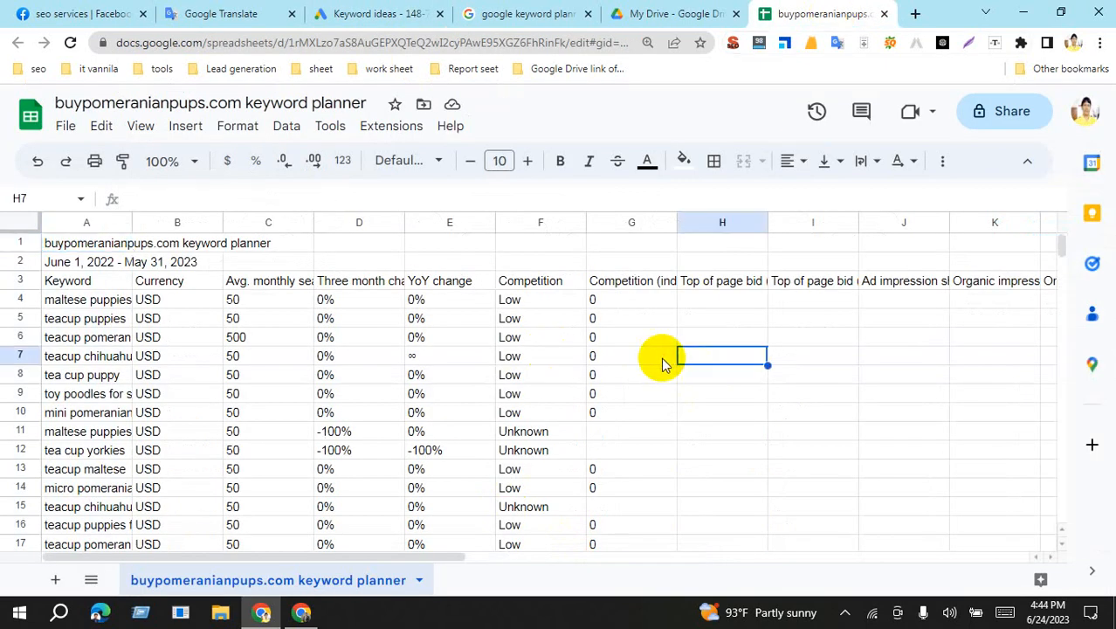
drag(131, 222, 287, 222)
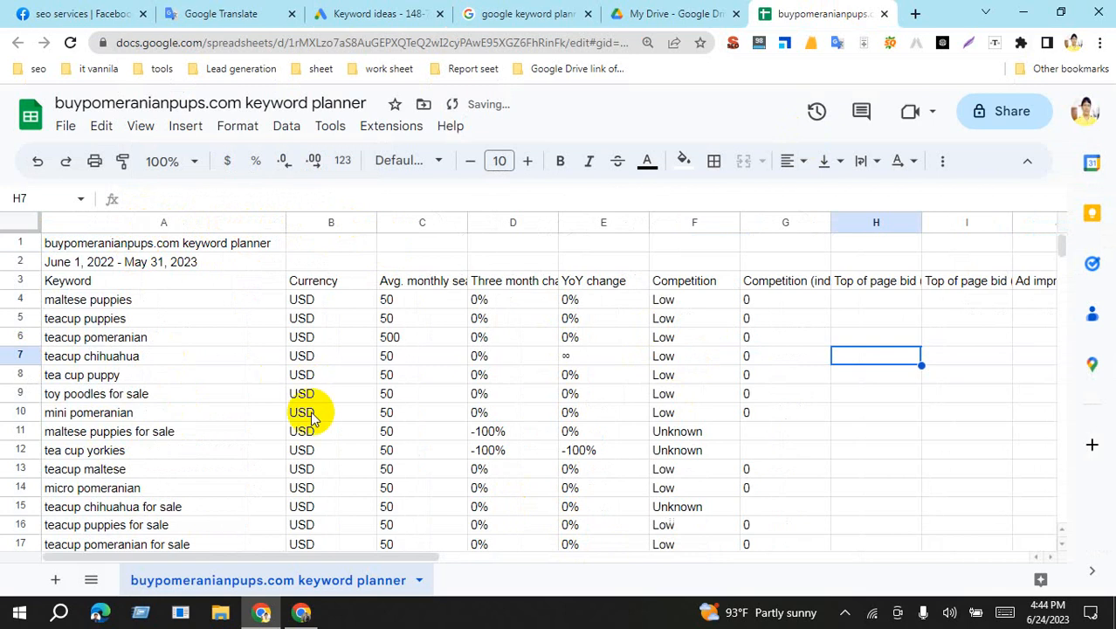
scroll(315, 419, down, 15)
scroll(324, 450, up, 15)
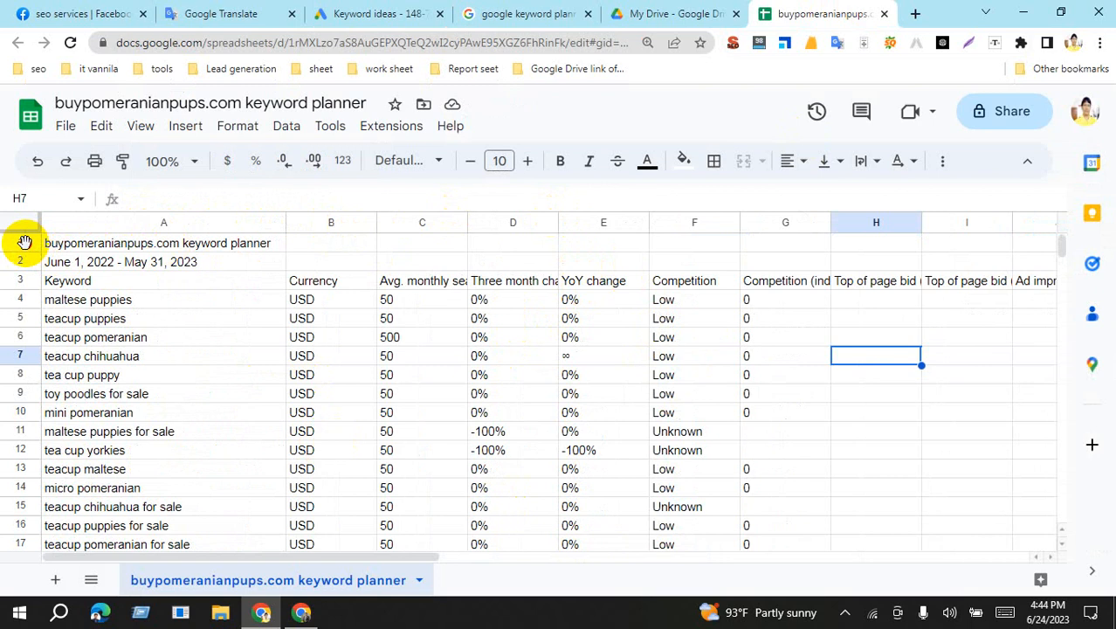
Delete rows 1 and 2, which hold the report title and date range, so the column headers come first
drag(25, 242, 24, 255)
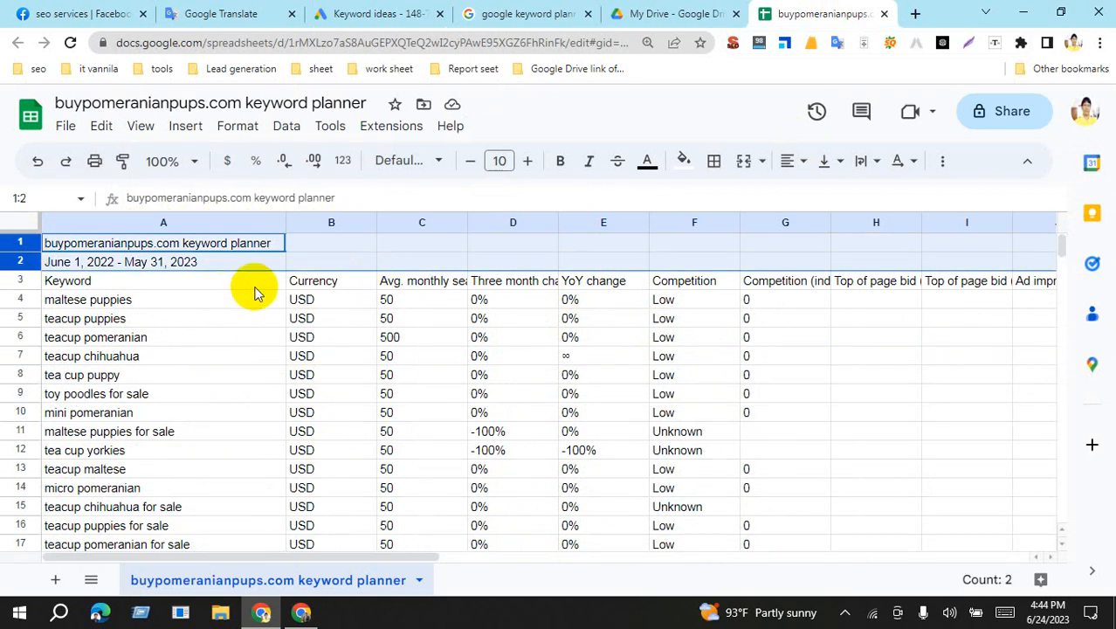
click(317, 279)
drag(20, 242, 22, 261)
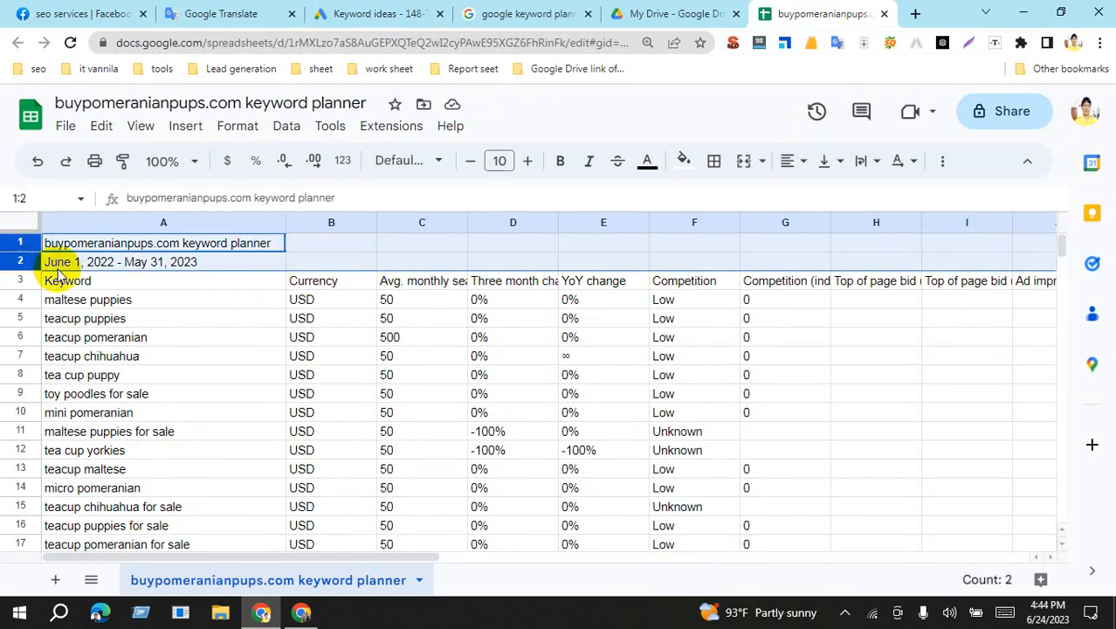
right_click(18, 251)
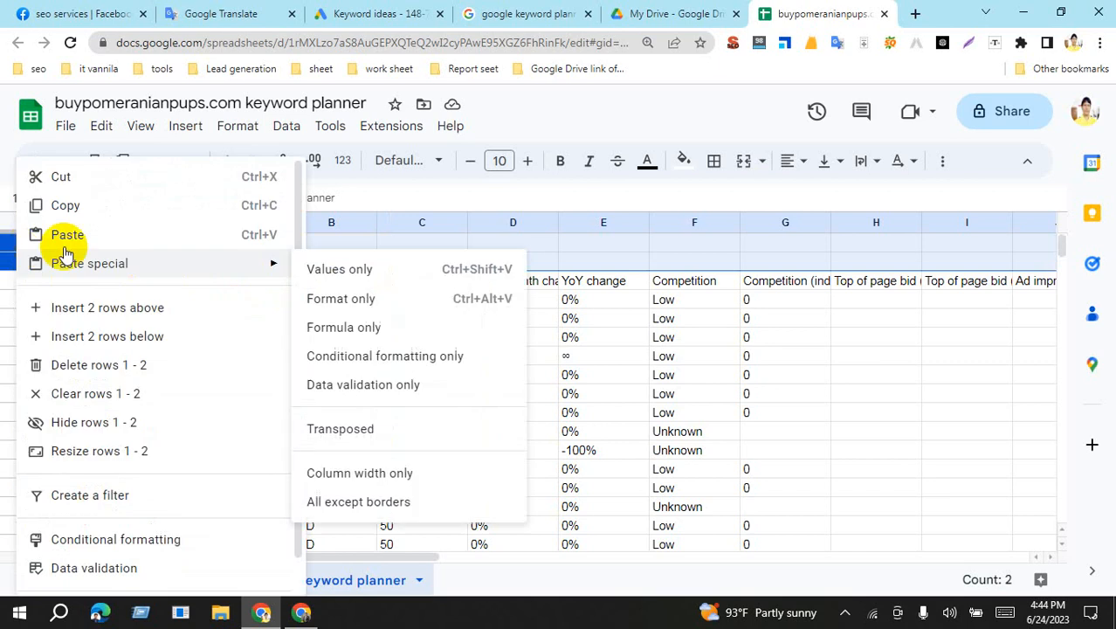
click(87, 363)
click(842, 299)
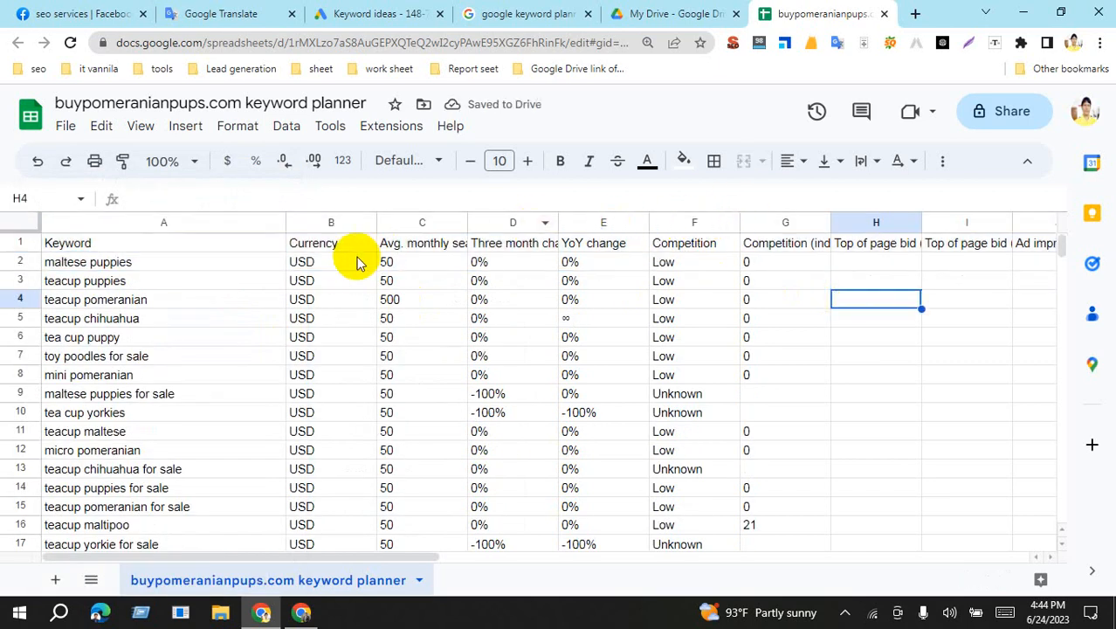
Clear the contents of the Currency column (column B)
click(331, 224)
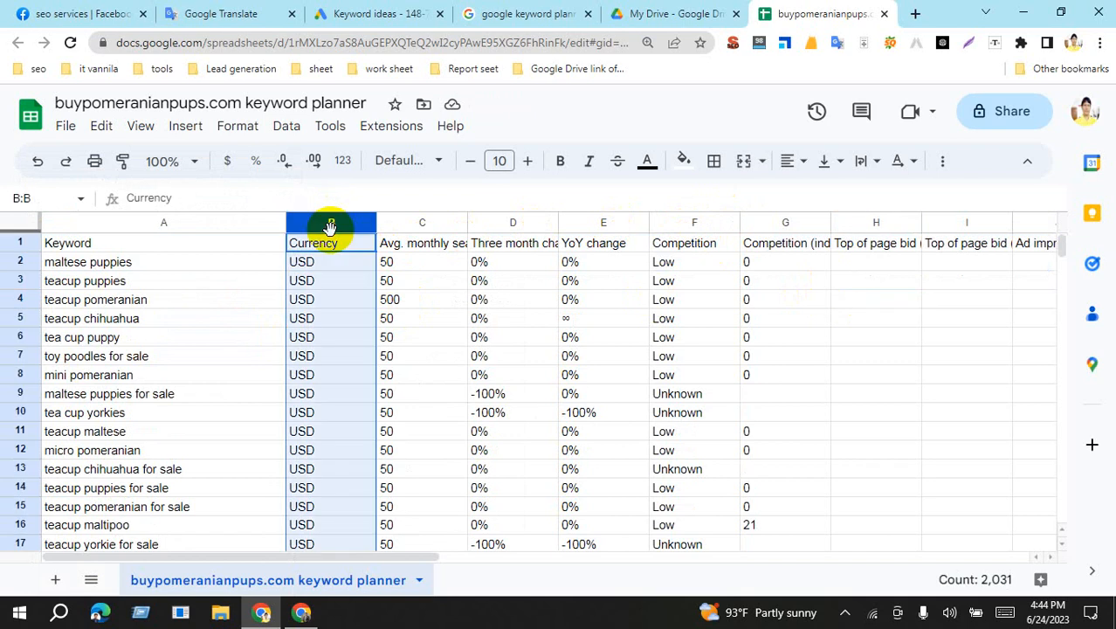
key(Delete)
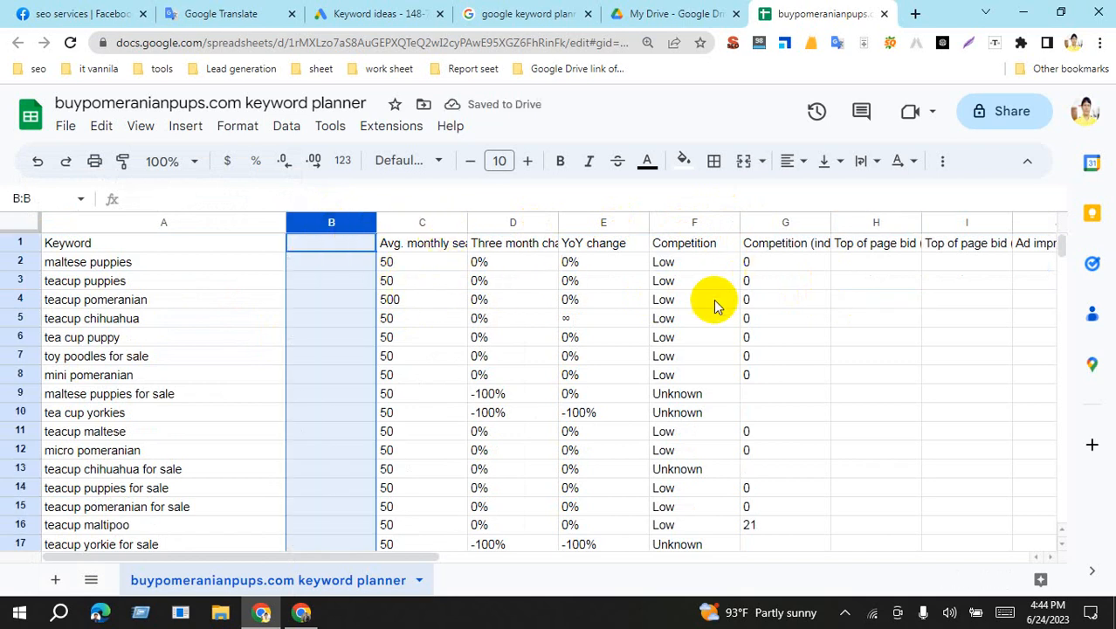
scroll(690, 310, down, 10)
scroll(673, 316, up, 10)
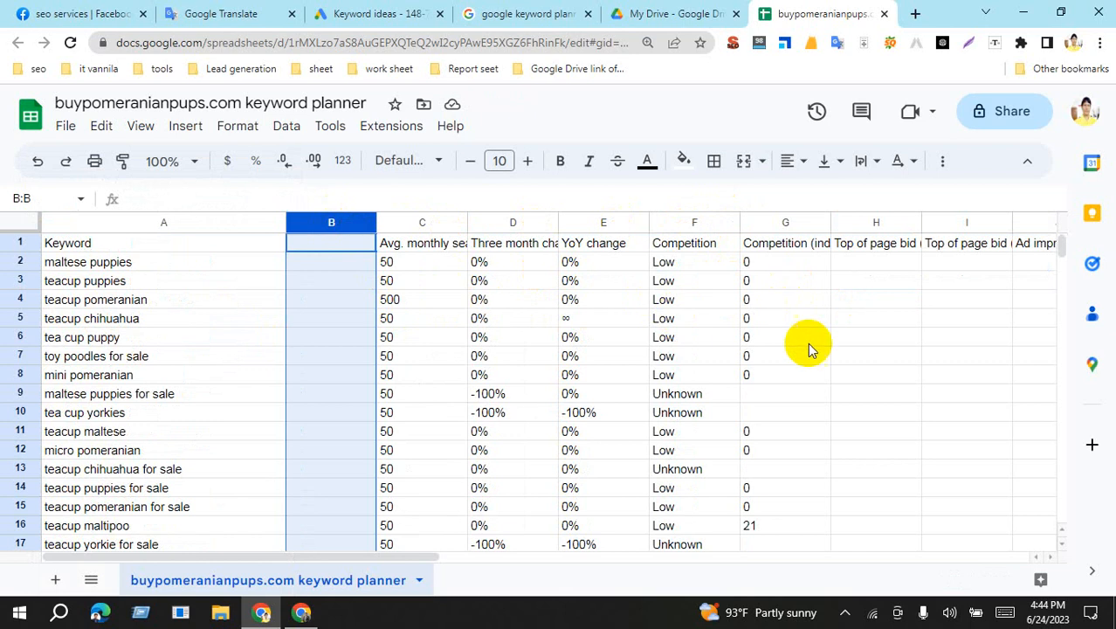
click(843, 356)
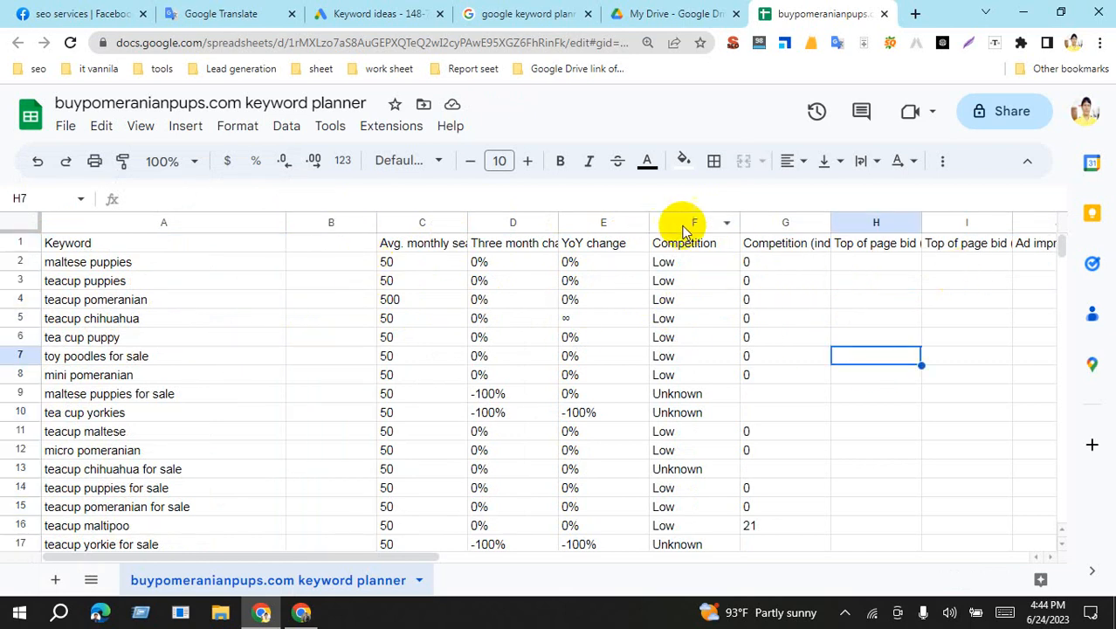
Clear the contents of columns G to Z, from the indexed competition value through the monthly searches
drag(778, 223, 1031, 231)
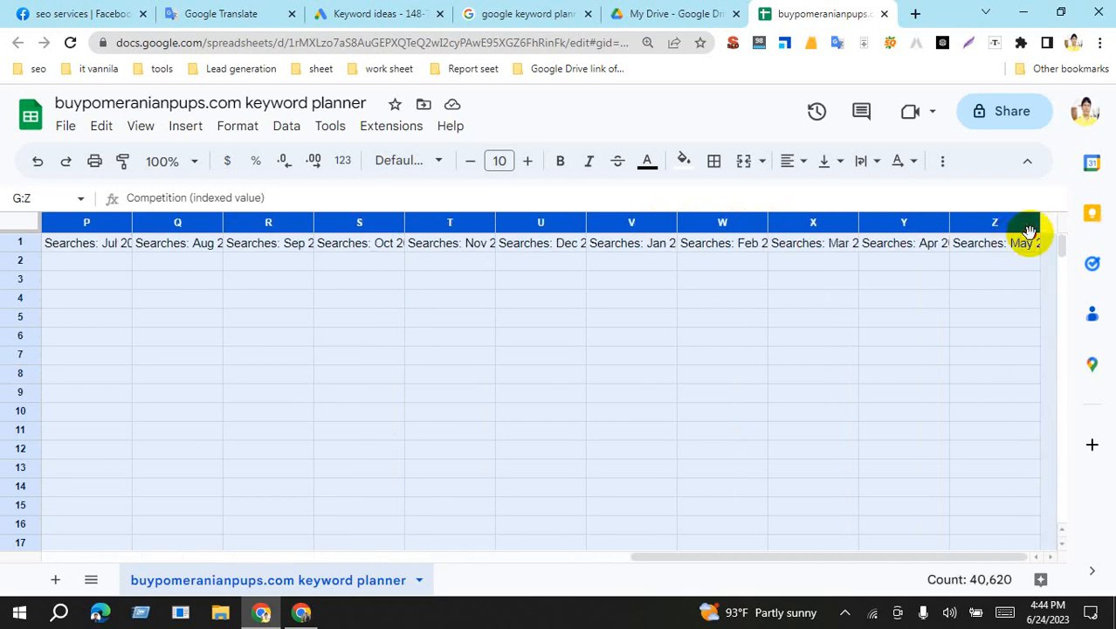
key(Delete)
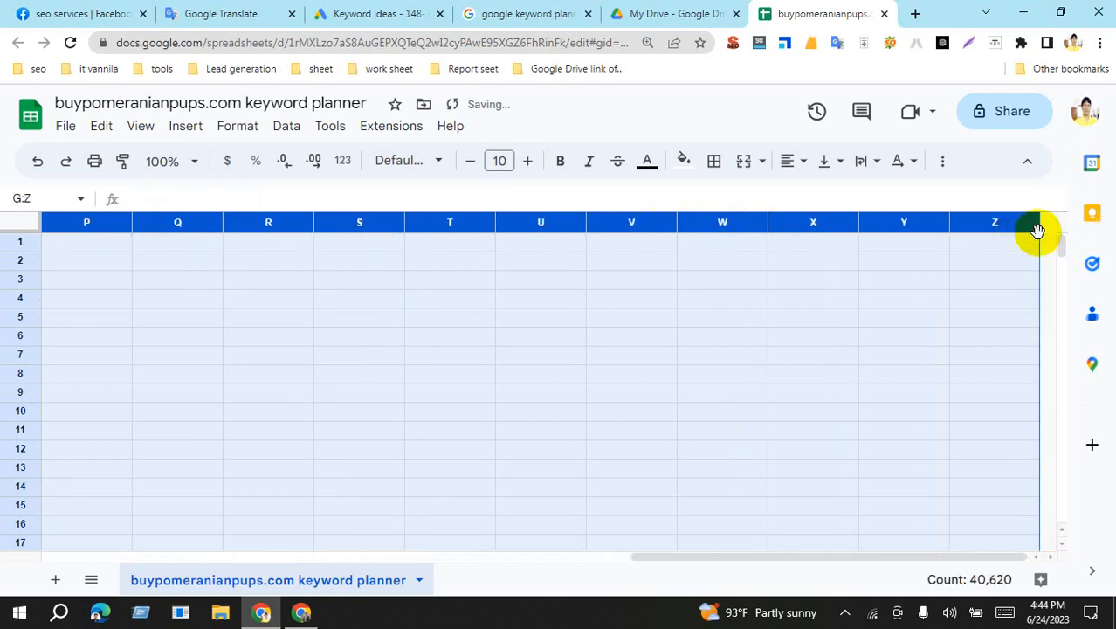
click(795, 319)
key(Left)
key(Left)
key(Left)
key(Left)
key(Left)
key(Left)
key(Left)
key(Left)
key(Left)
key(Left)
key(Left)
key(Left)
key(Left)
key(Left)
key(Left)
key(Left)
key(Left)
key(Left)
key(Left)
key(Left)
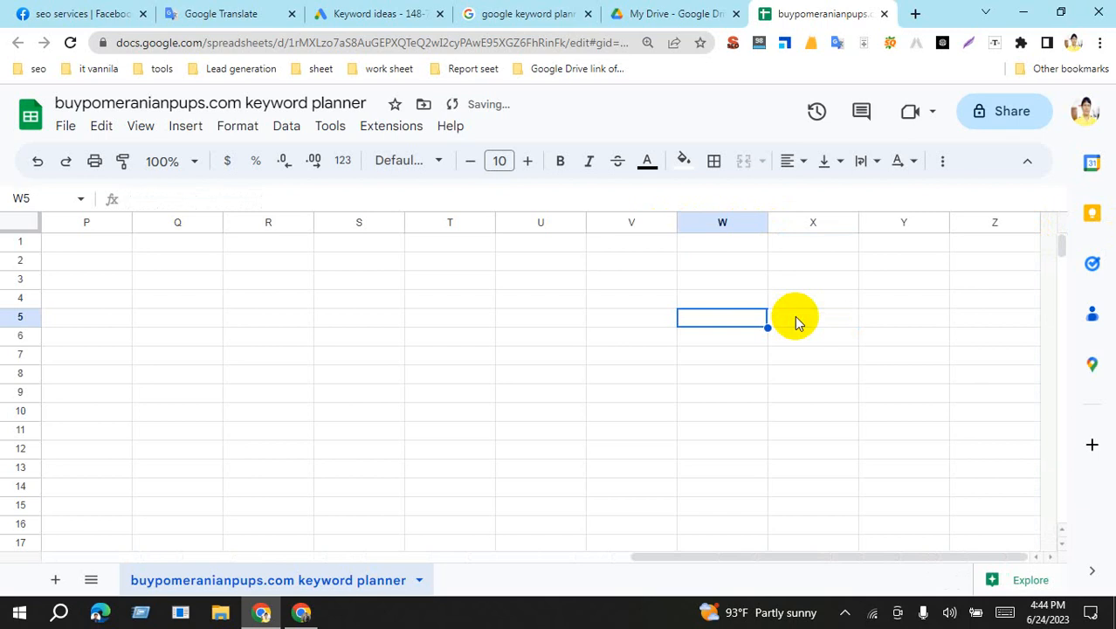
click(761, 336)
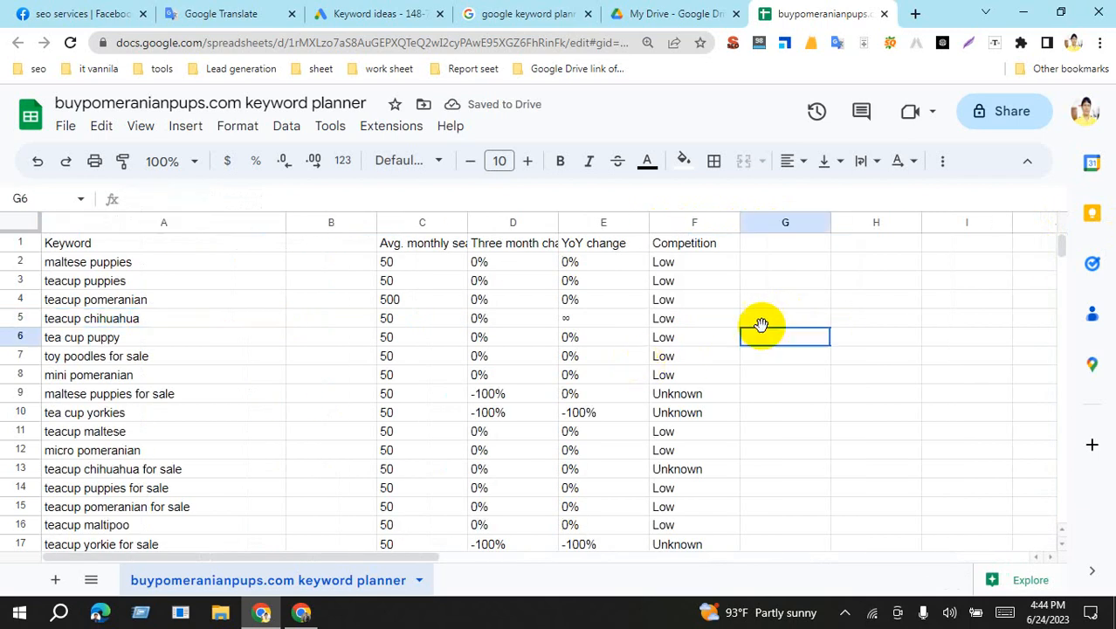
Clear the contents of the Three month change and YoY change columns (D and E)
drag(486, 223, 603, 222)
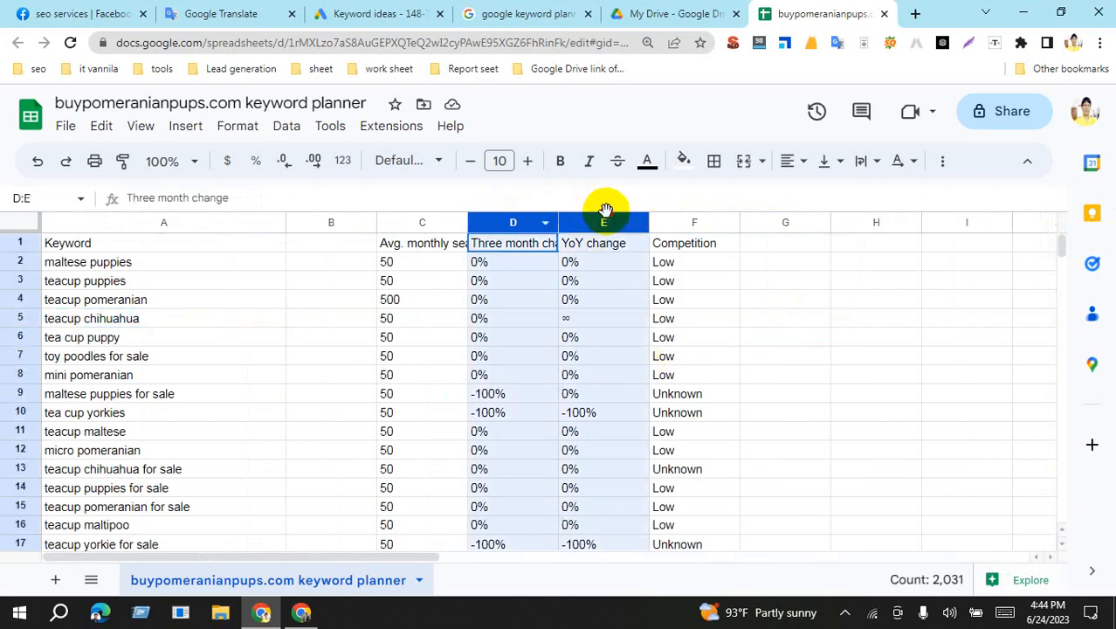
key(Delete)
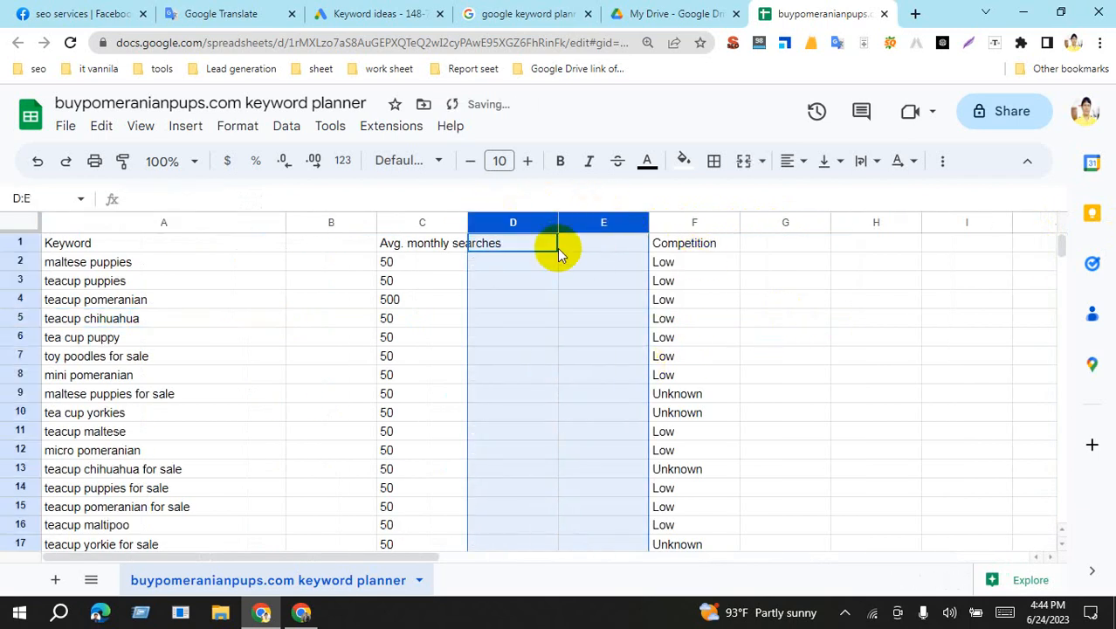
click(859, 262)
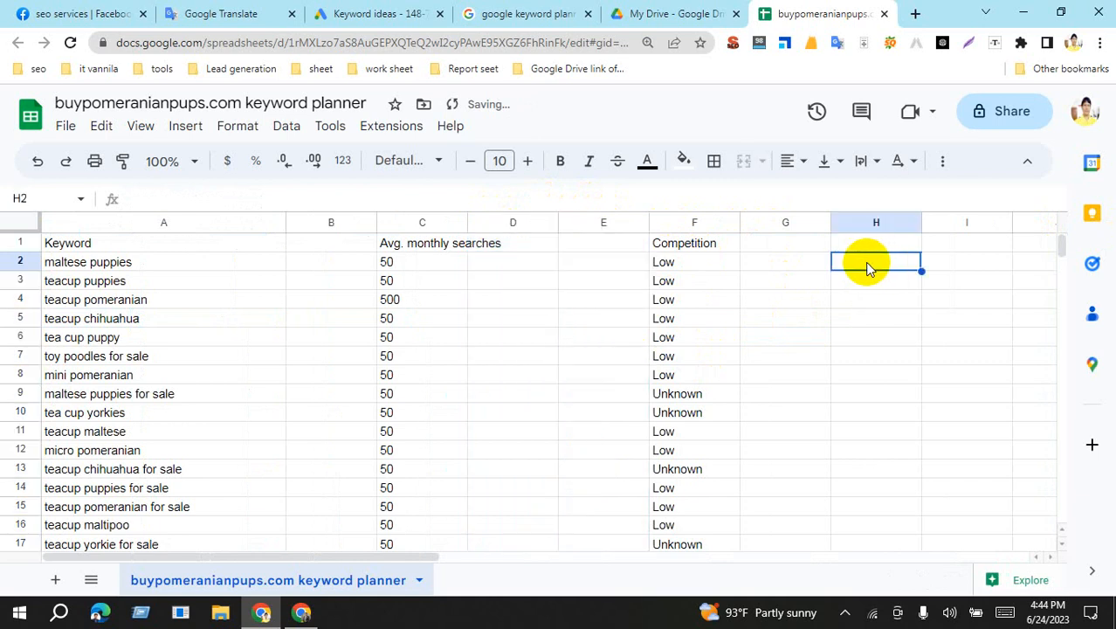
Move the Avg. monthly searches column to column B and the Competition column to column C, beside the keywords
click(430, 219)
drag(424, 219, 349, 229)
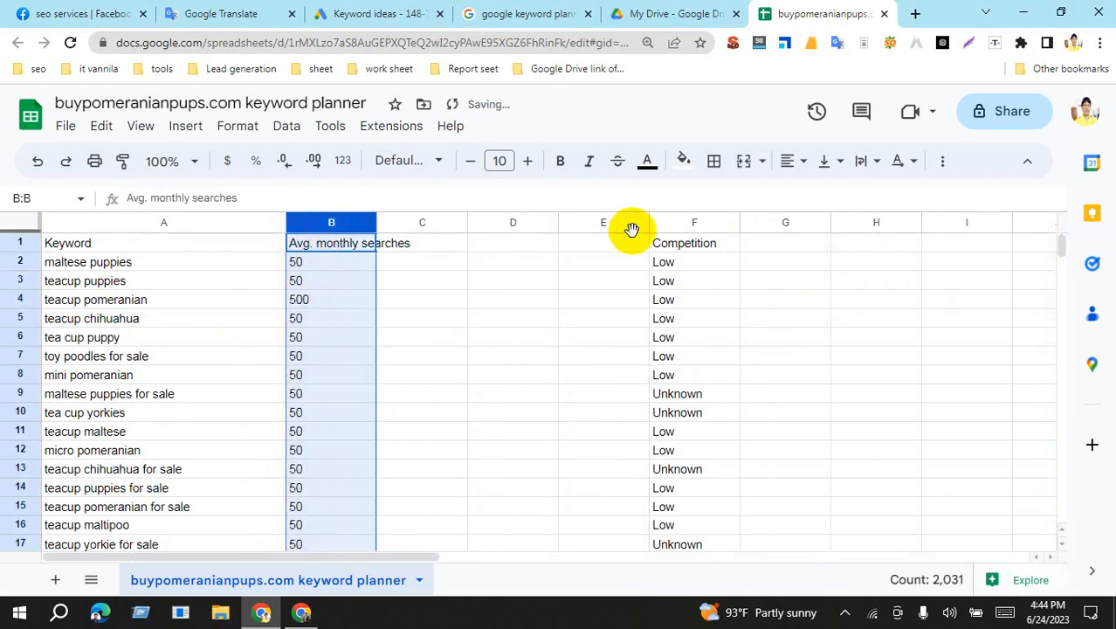
click(700, 222)
drag(700, 222, 430, 234)
click(617, 280)
Look through the keyword list down to its last row to see how far the data extends
scroll(344, 315, down, 12)
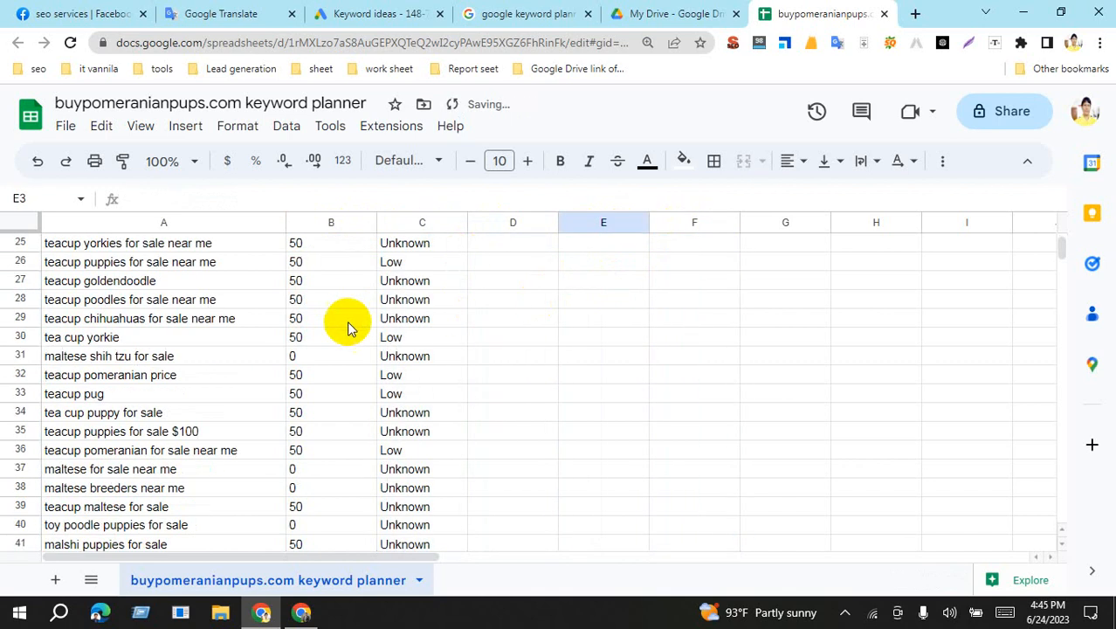
scroll(377, 360, down, 20)
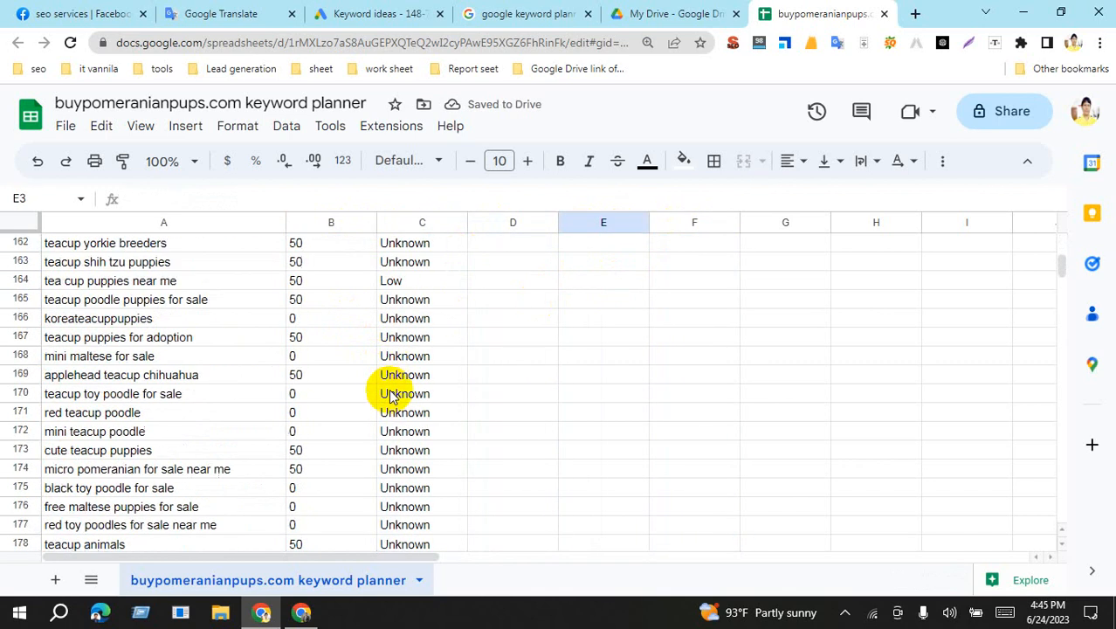
scroll(392, 400, down, 20)
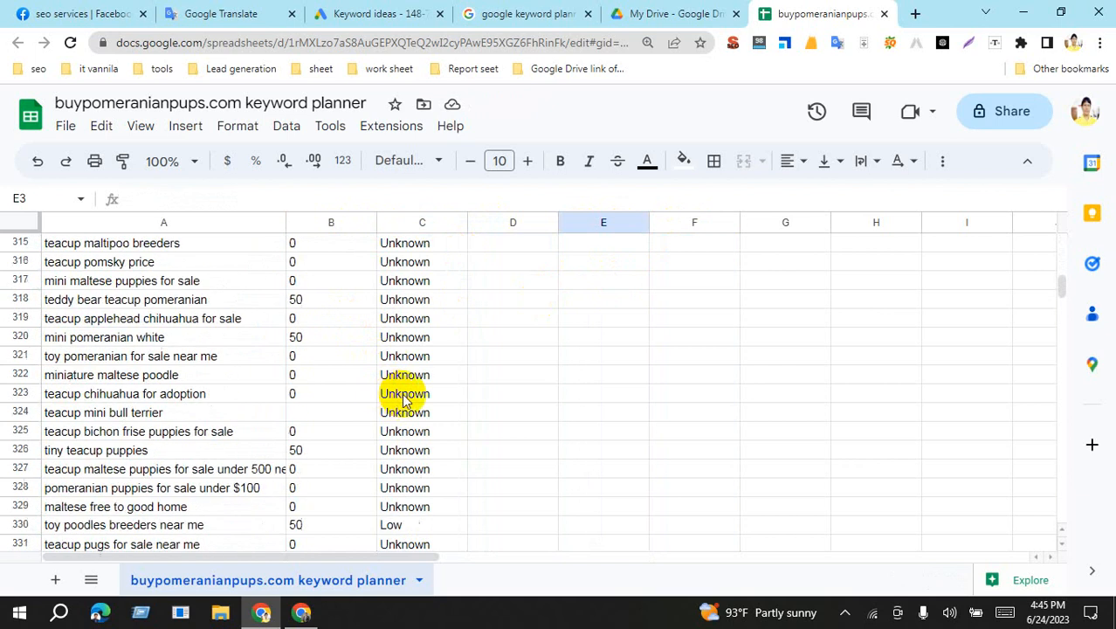
scroll(431, 416, down, 20)
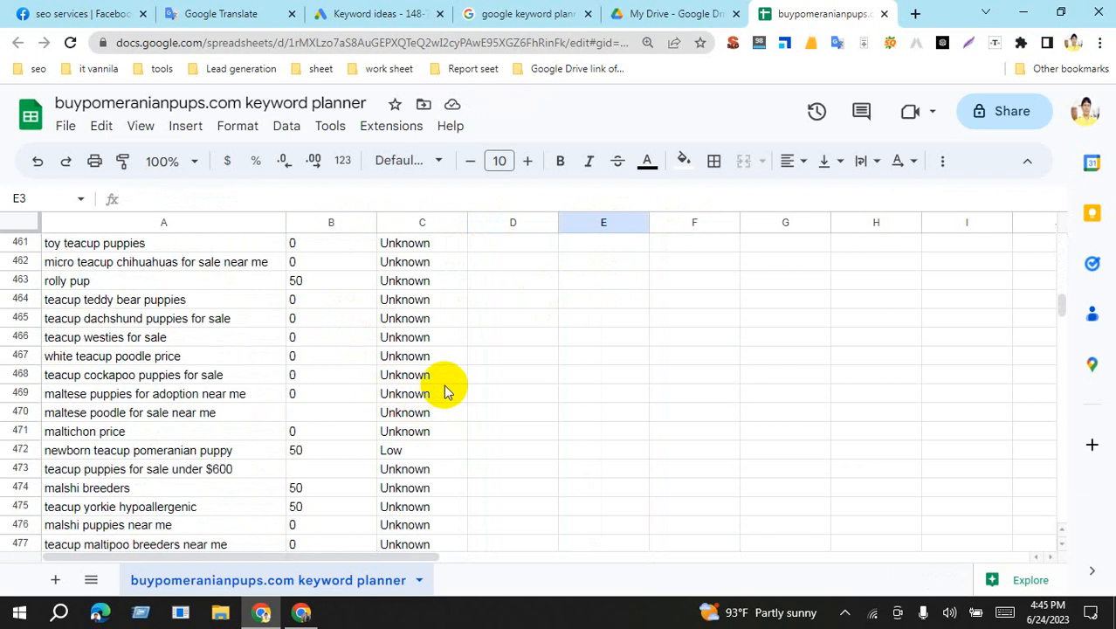
scroll(452, 394, down, 13)
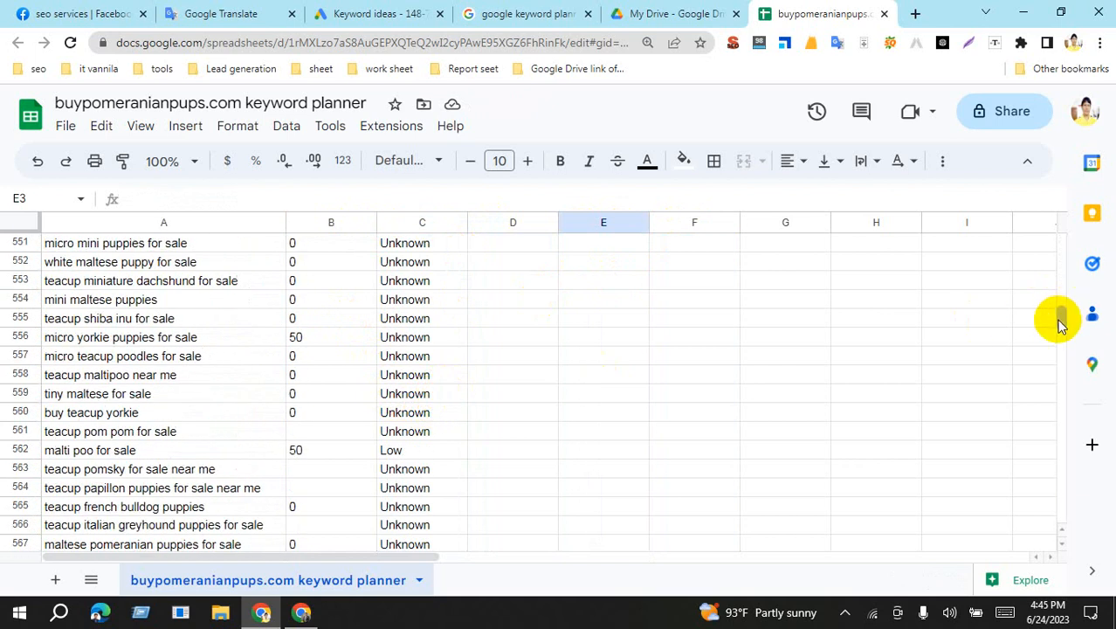
drag(1061, 320, 1080, 537)
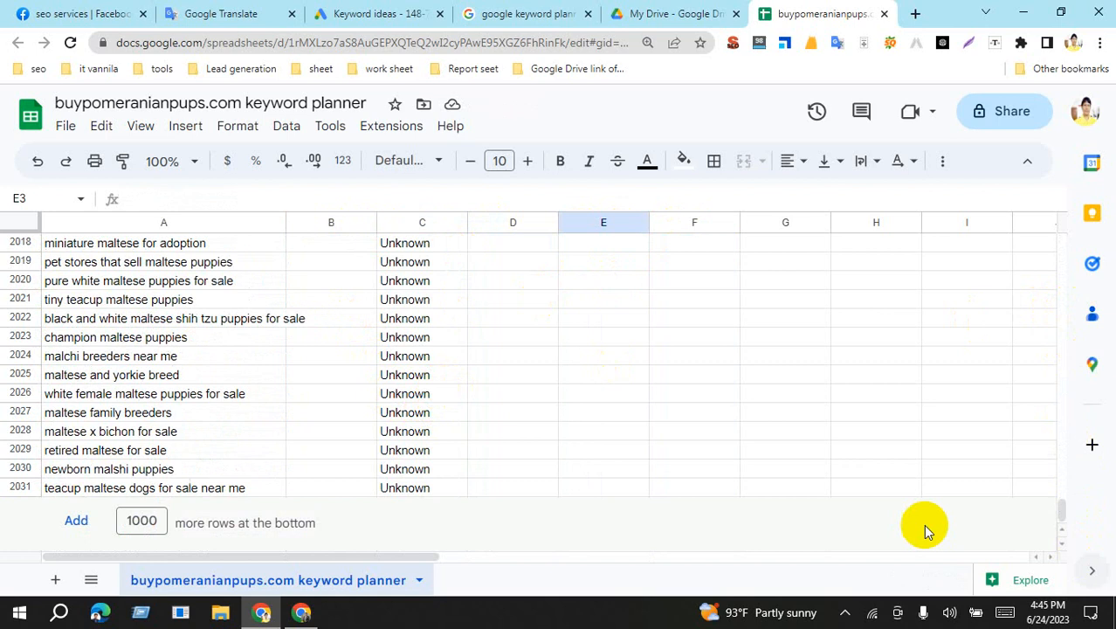
click(653, 416)
click(119, 493)
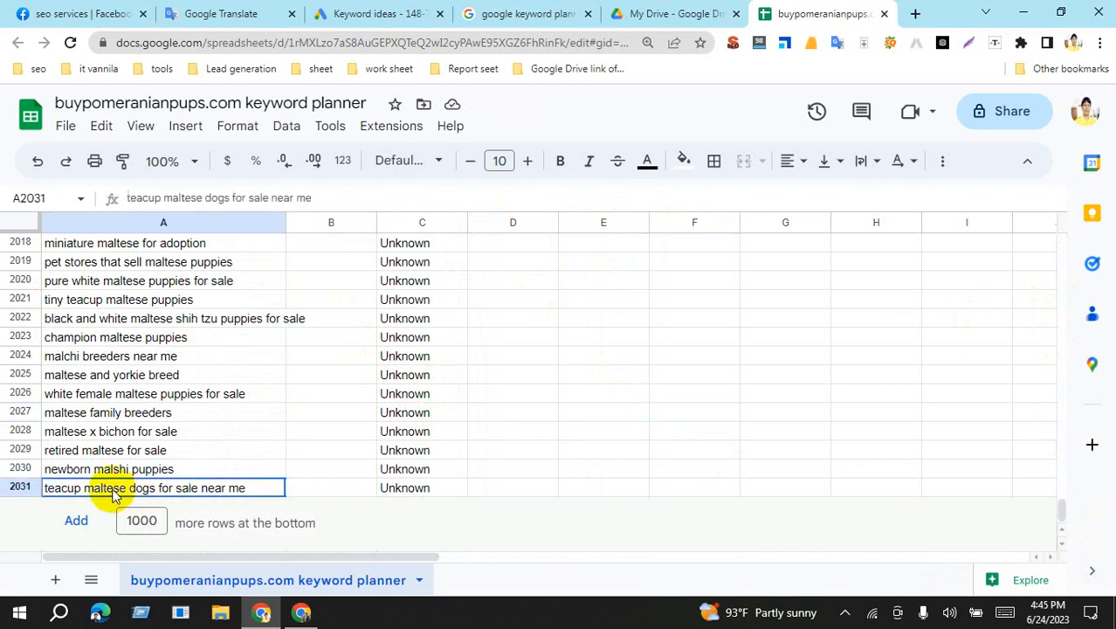
click(21, 488)
click(554, 428)
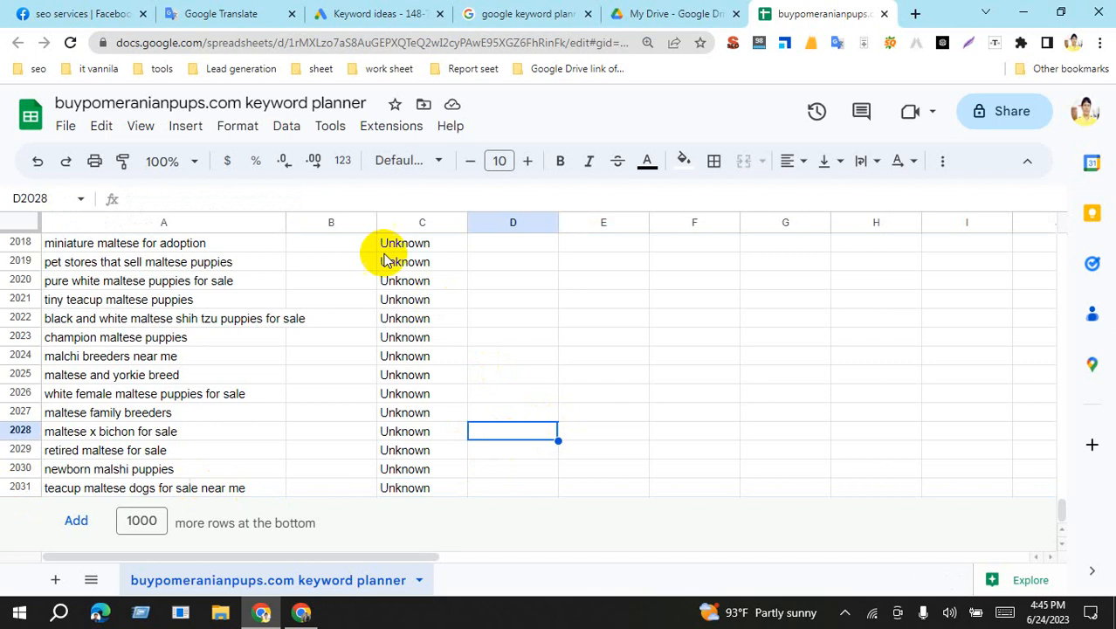
Check the entry count of column B and return to the beginning of the sheet
click(328, 221)
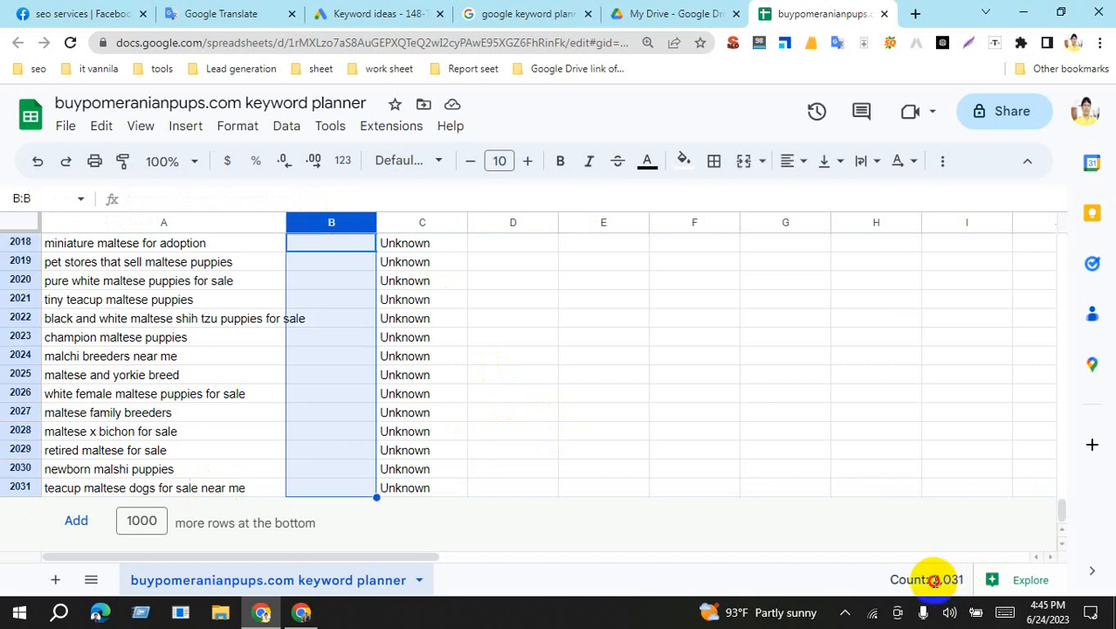
click(860, 395)
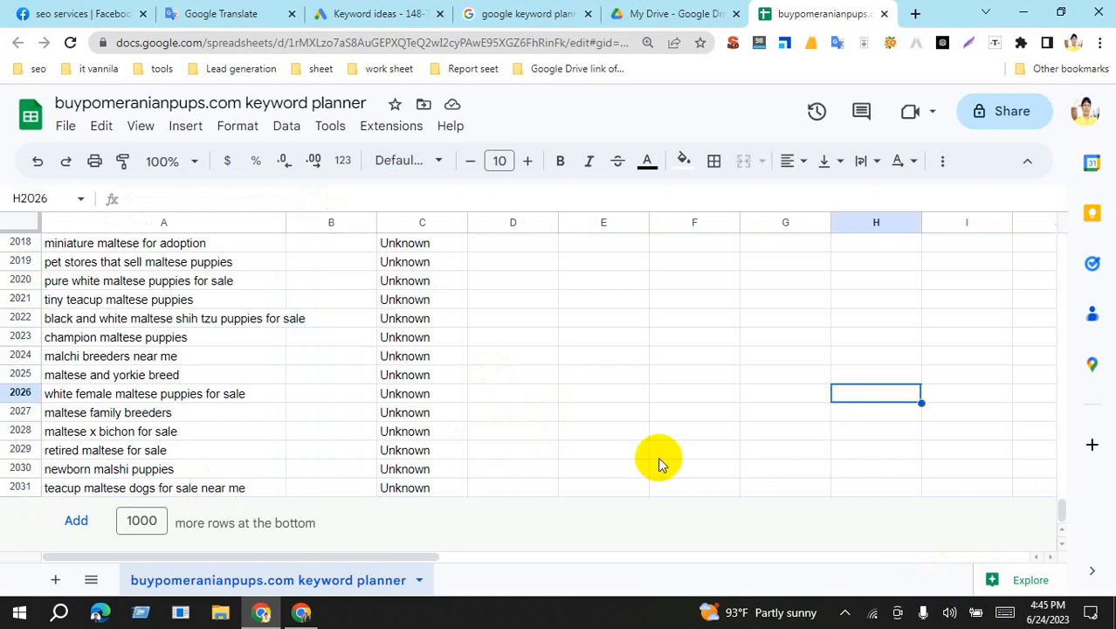
scroll(498, 418, up, 2)
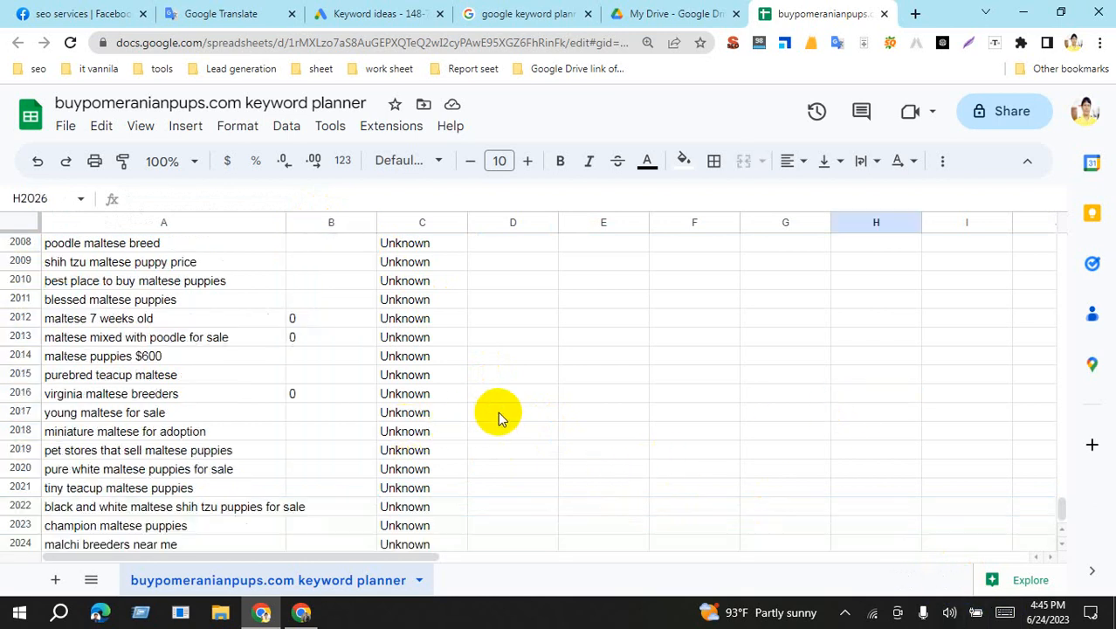
scroll(498, 418, up, 10)
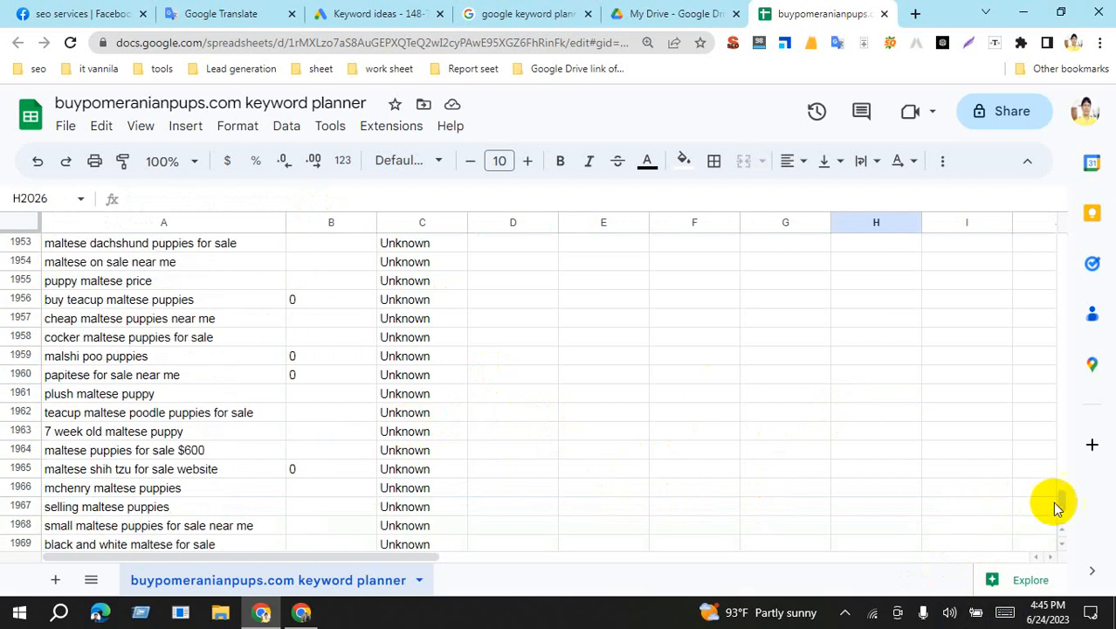
drag(1060, 505, 1055, 175)
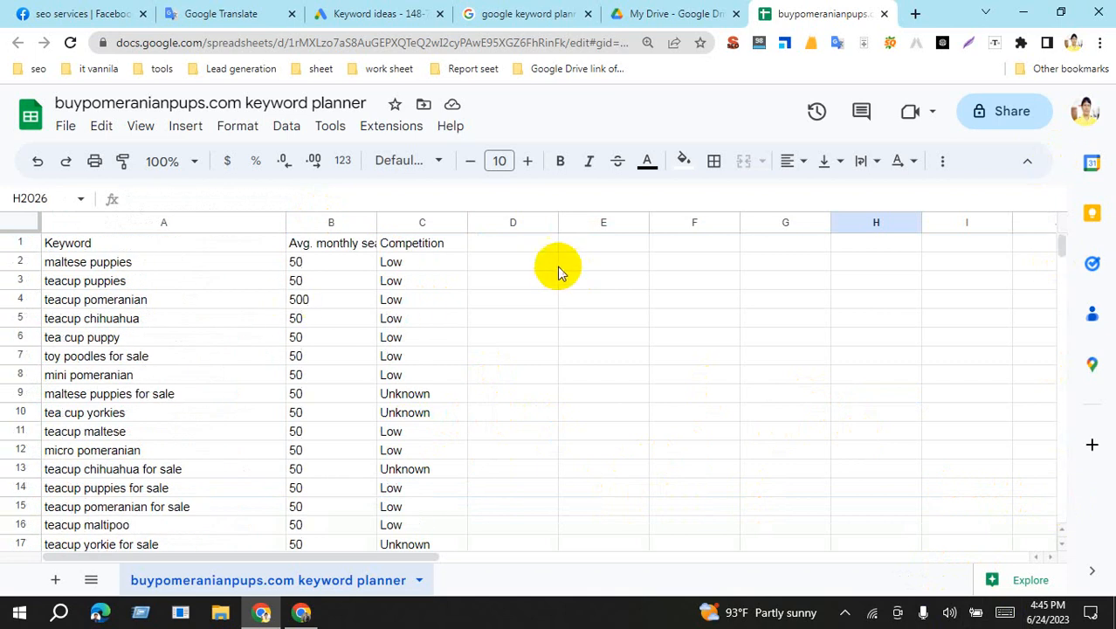
Make the header cells A1:C1 bold and set their font size to 14
drag(428, 242, 164, 241)
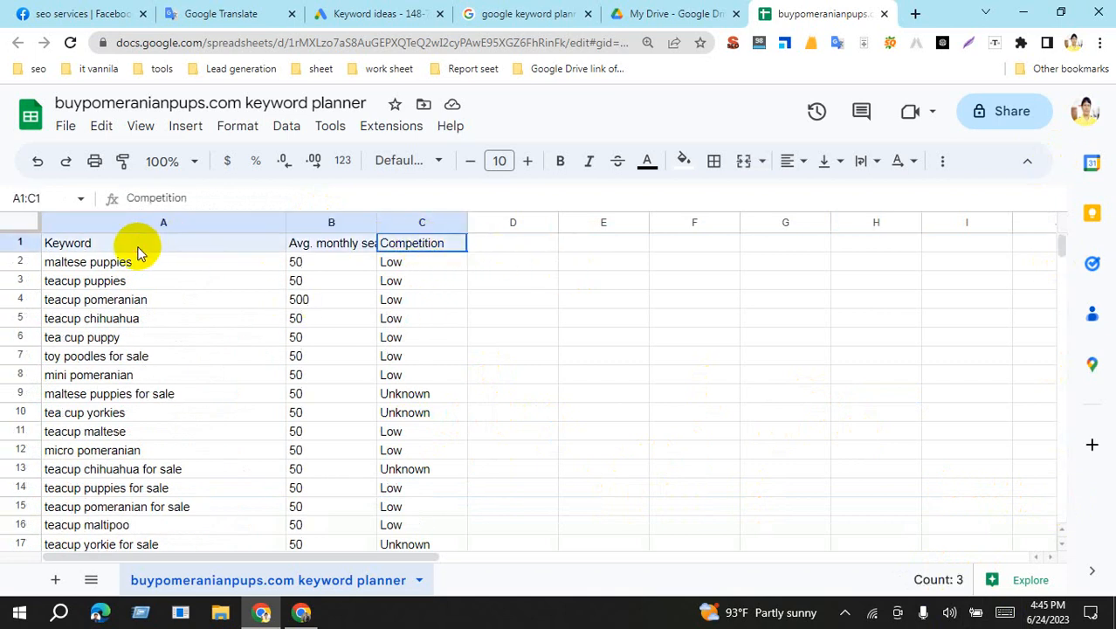
click(562, 166)
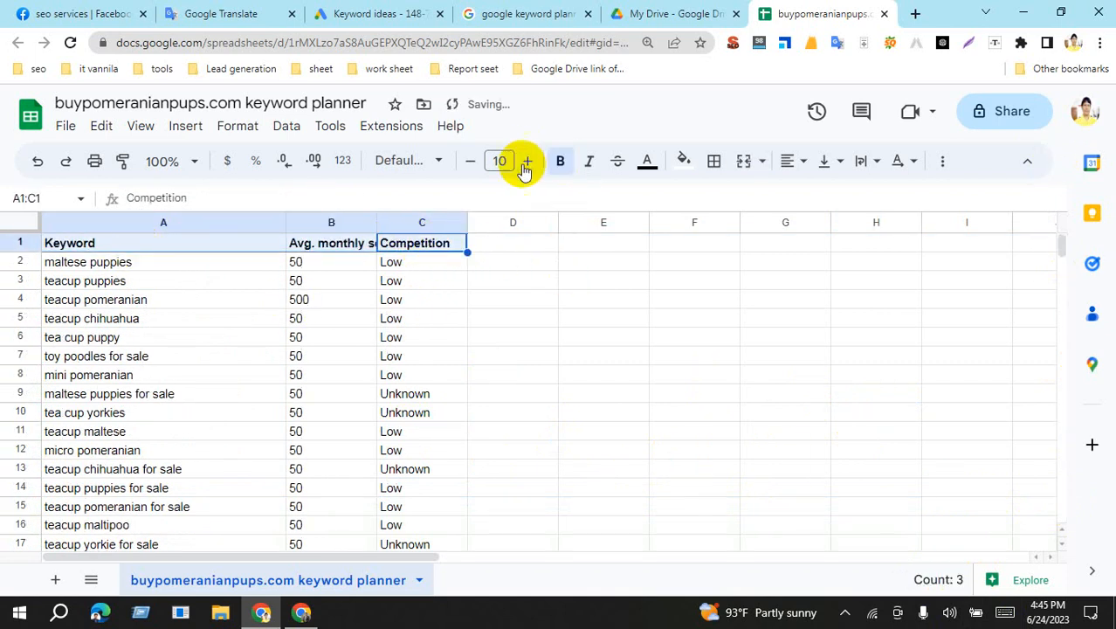
click(527, 161)
click(526, 160)
click(527, 161)
click(527, 160)
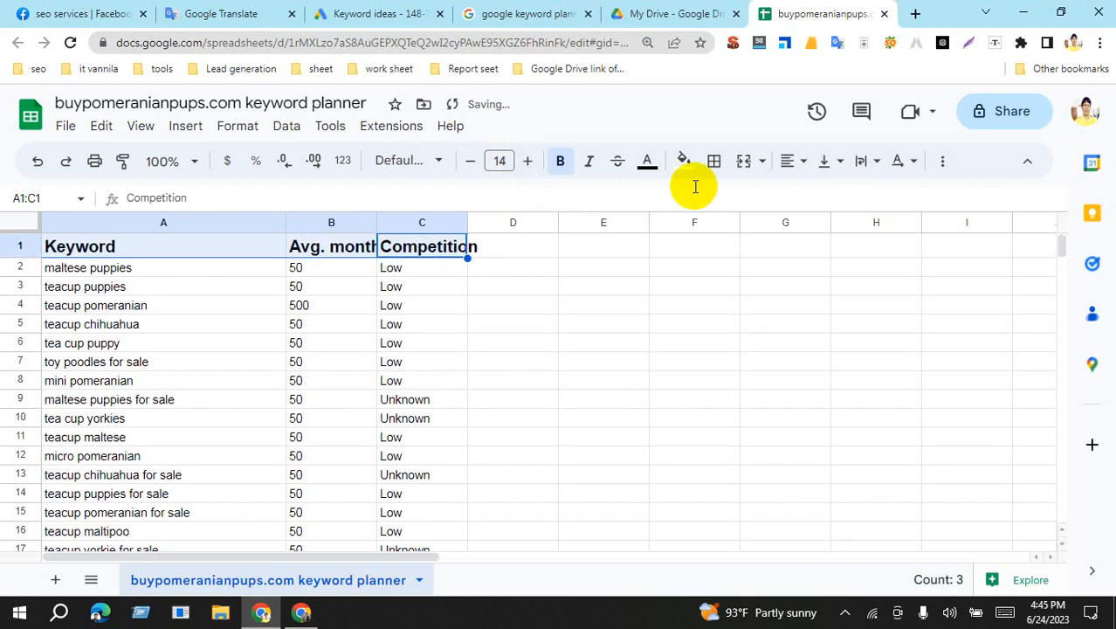
Center the text of the header cells A1:C1 horizontally and fill them with green
click(787, 161)
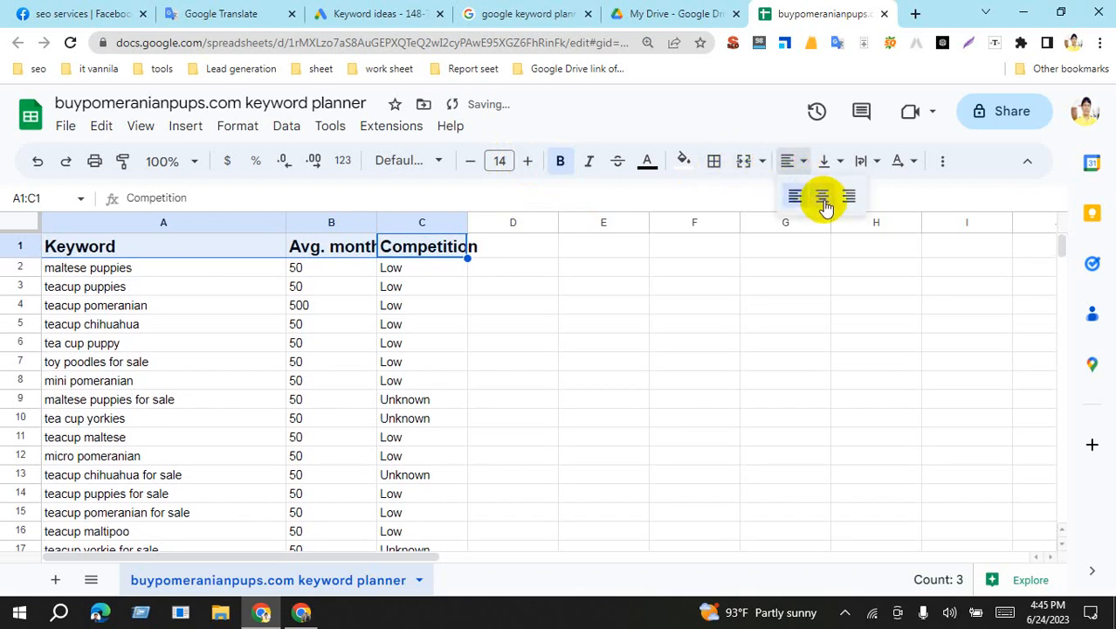
click(822, 196)
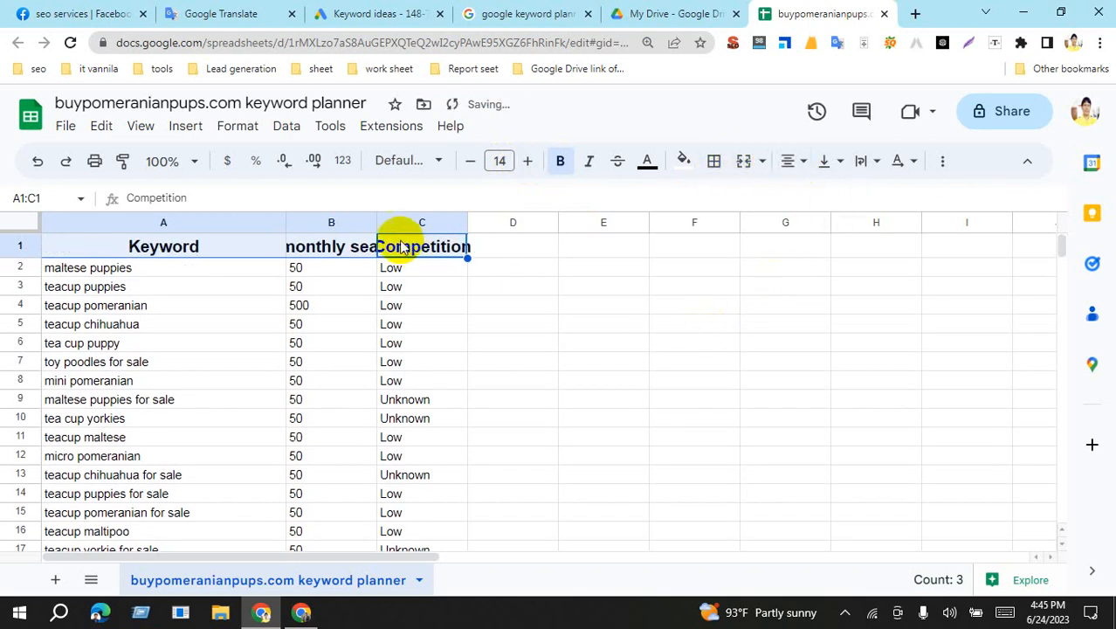
click(684, 161)
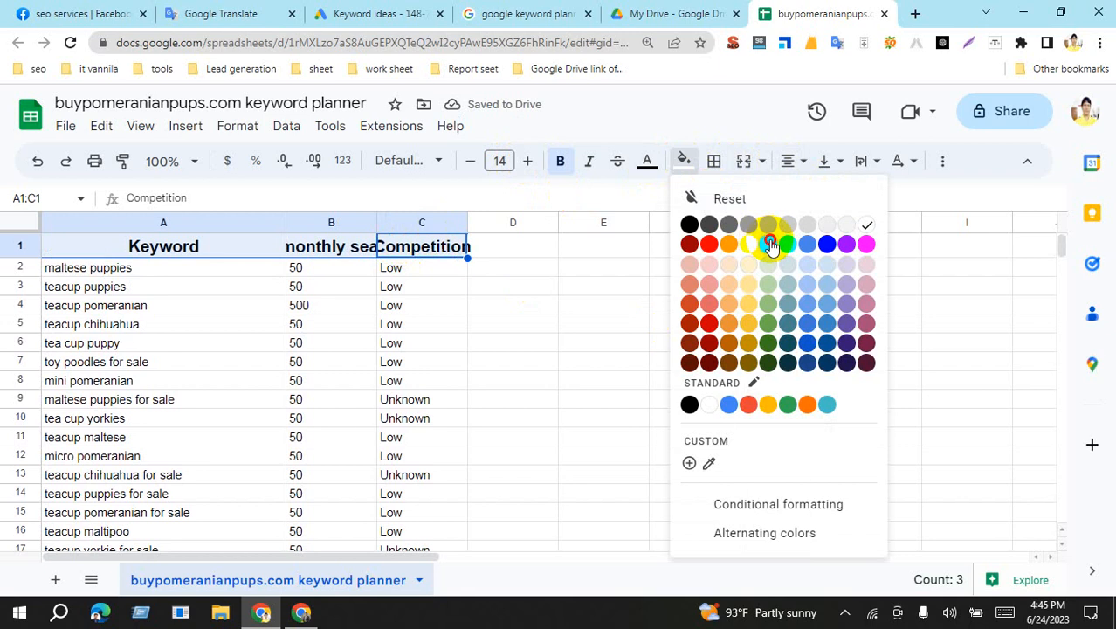
click(768, 244)
click(599, 310)
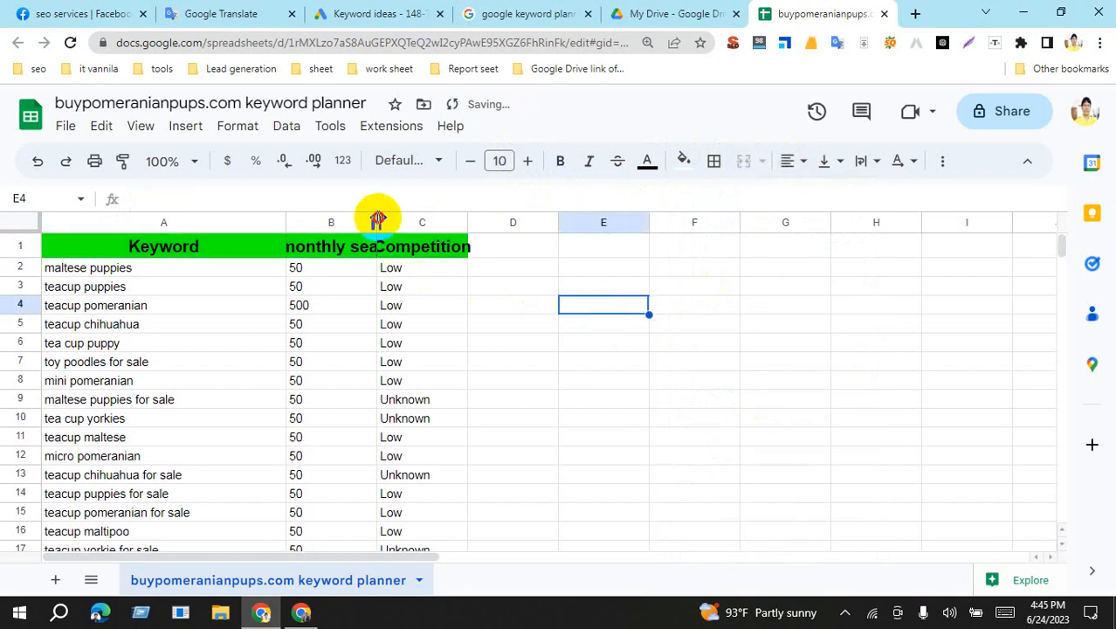
Widen columns B and C until their headers fit, and center the contents of both columns
drag(374, 218, 482, 218)
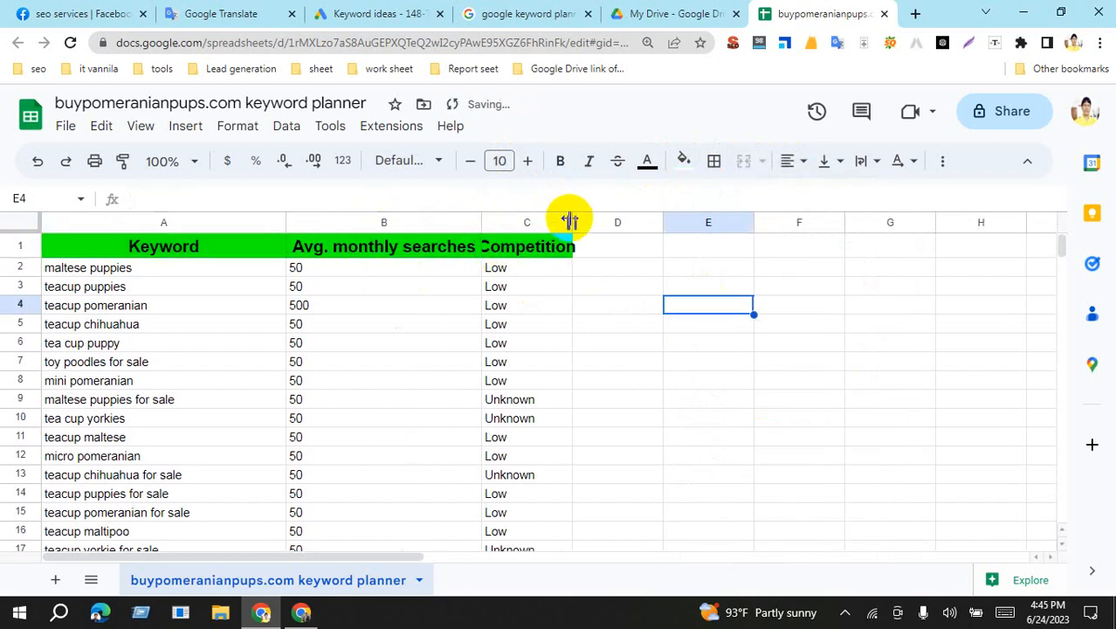
drag(572, 222, 644, 222)
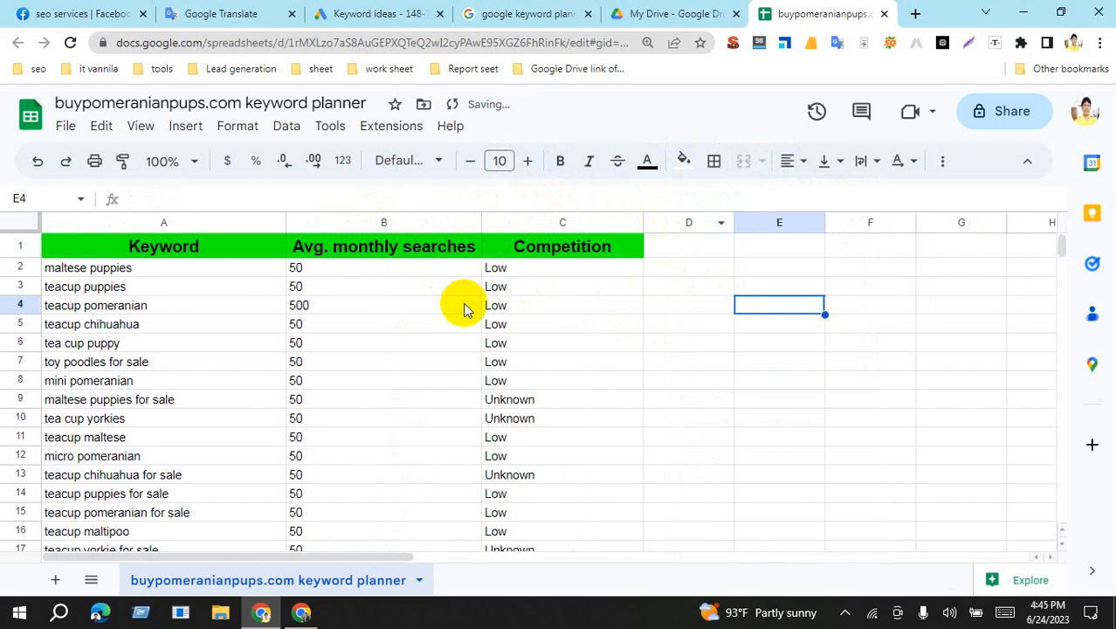
click(331, 222)
shift+click(529, 222)
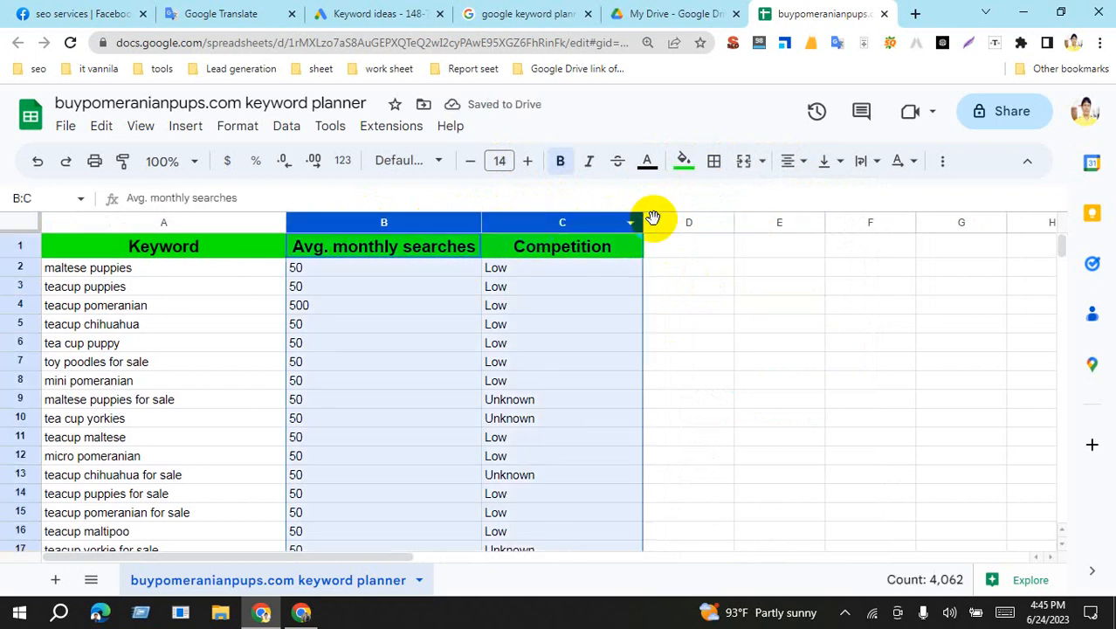
click(791, 158)
click(821, 194)
click(713, 353)
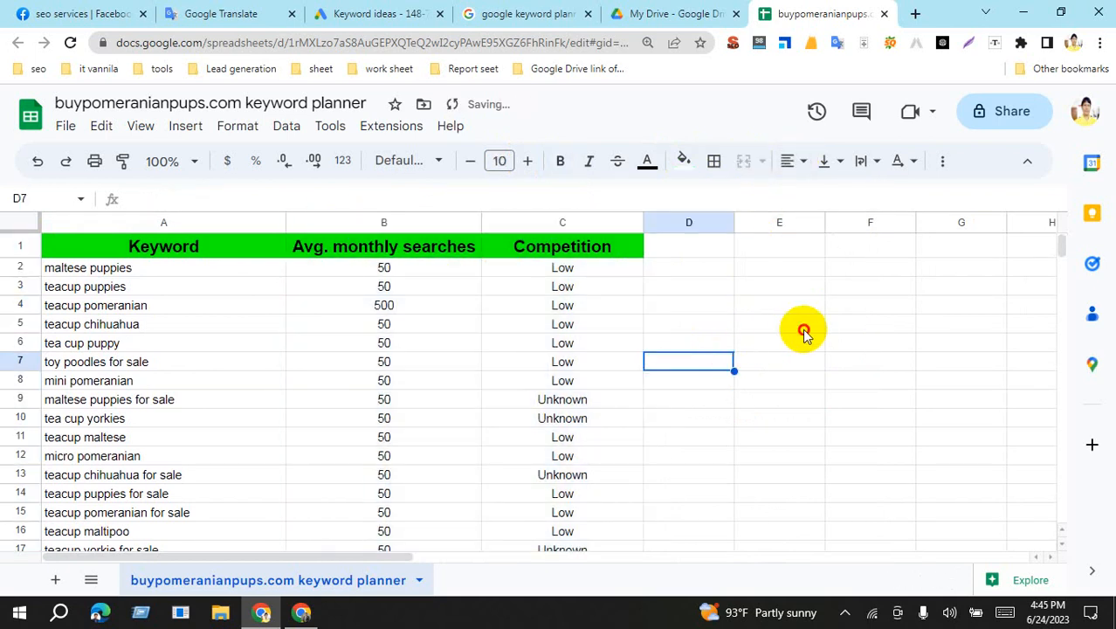
click(802, 331)
scroll(393, 386, down, 4)
scroll(398, 390, up, 4)
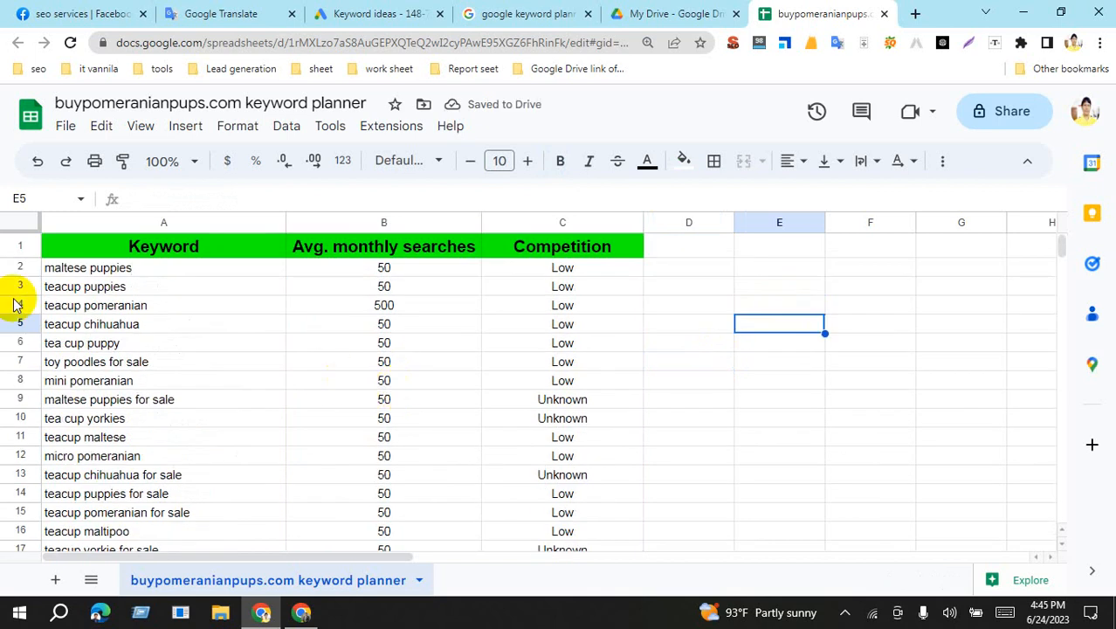
Freeze row 1 so the column headers stay in place while scrolling through the keywords
click(19, 246)
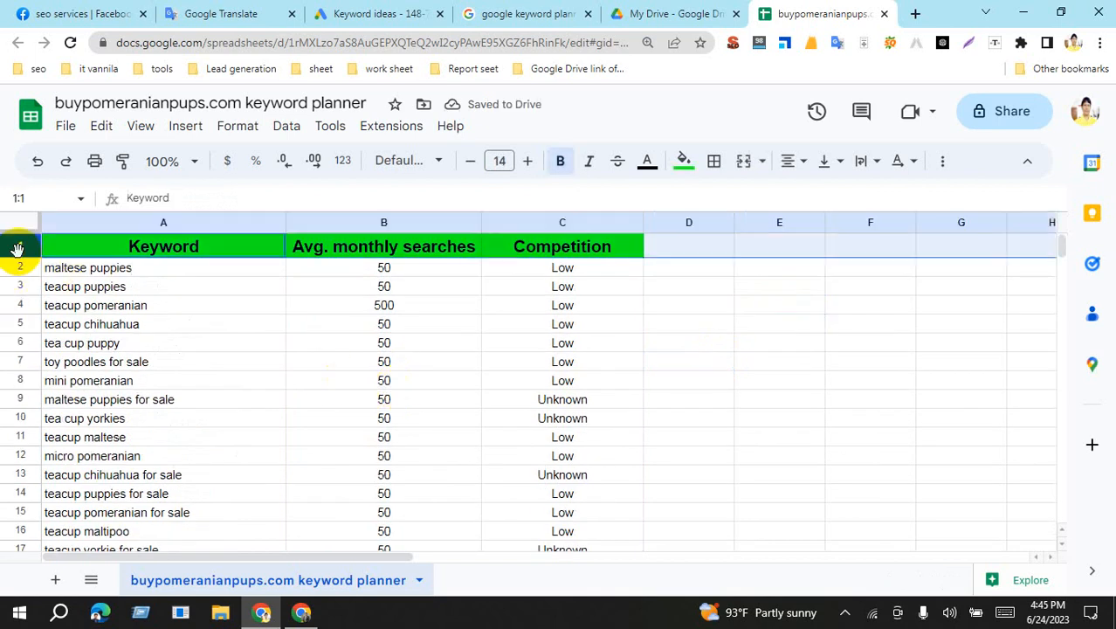
click(141, 128)
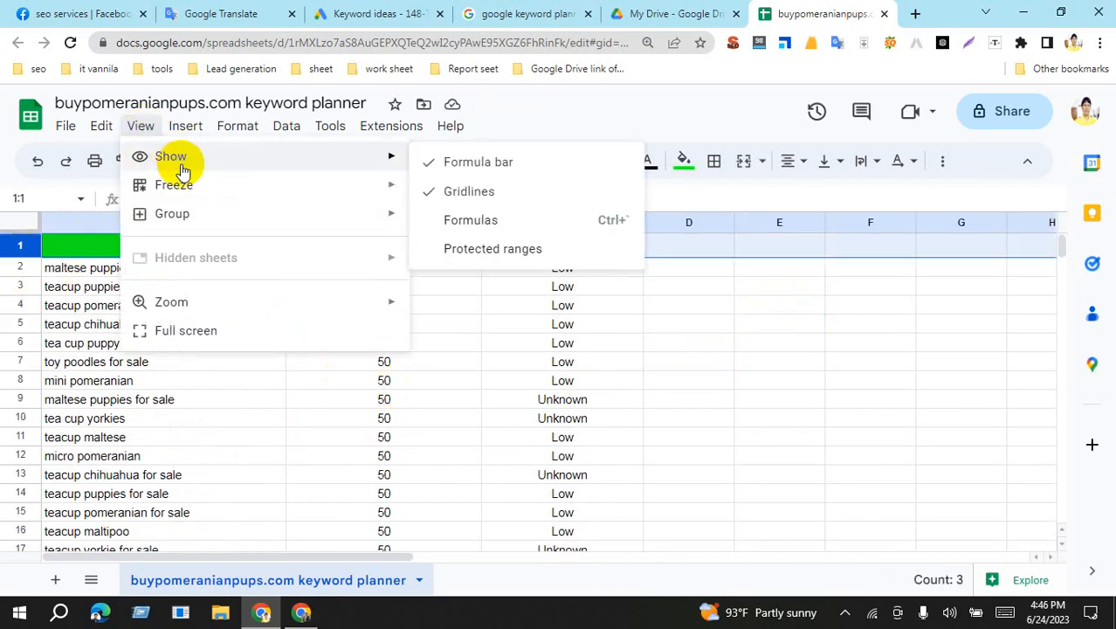
mouse_move(181, 187)
click(438, 219)
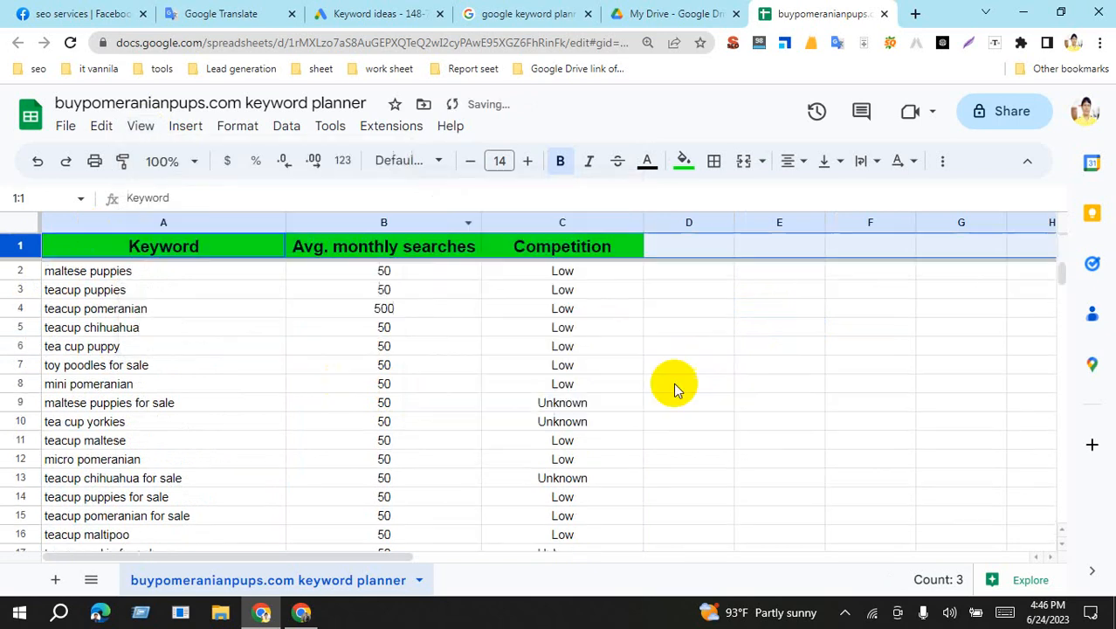
click(736, 411)
scroll(429, 373, down, 5)
scroll(429, 373, up, 5)
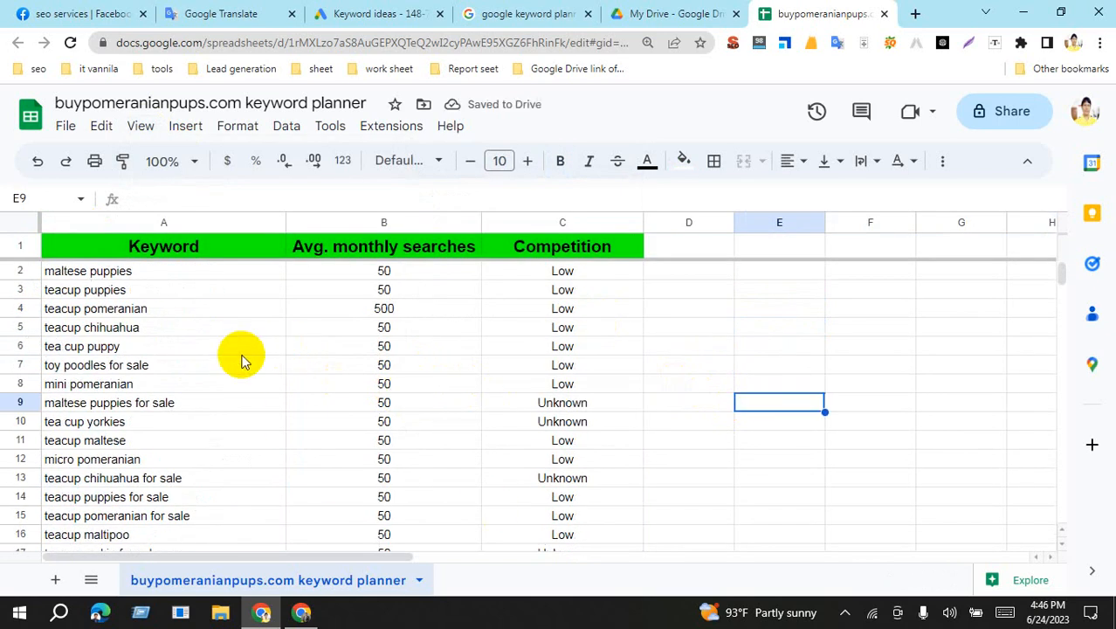
scroll(201, 385, down, 5)
scroll(207, 400, up, 5)
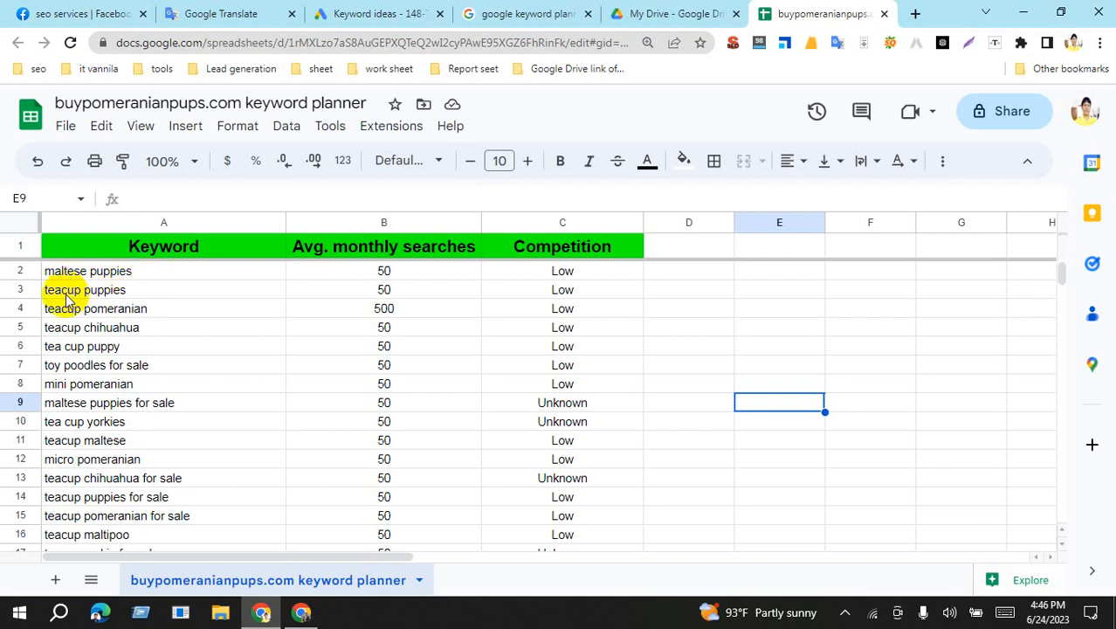
Search the sheet for the keyword "teacup puppies" copied from cell A3
click(156, 296)
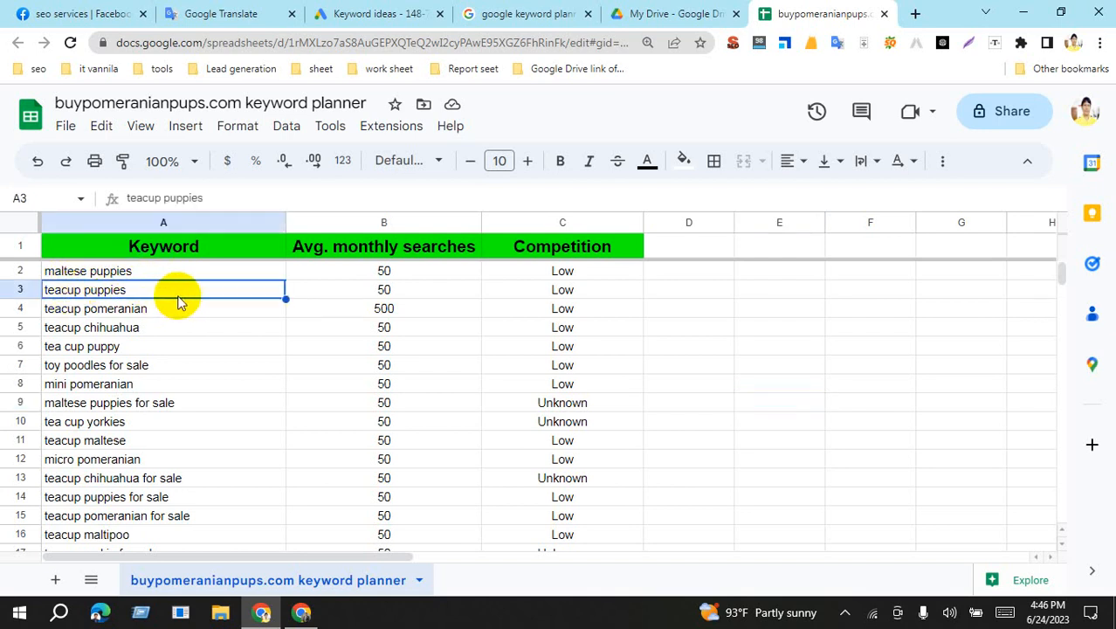
key(ctrl+c)
key(ctrl+f)
key(ctrl+v)
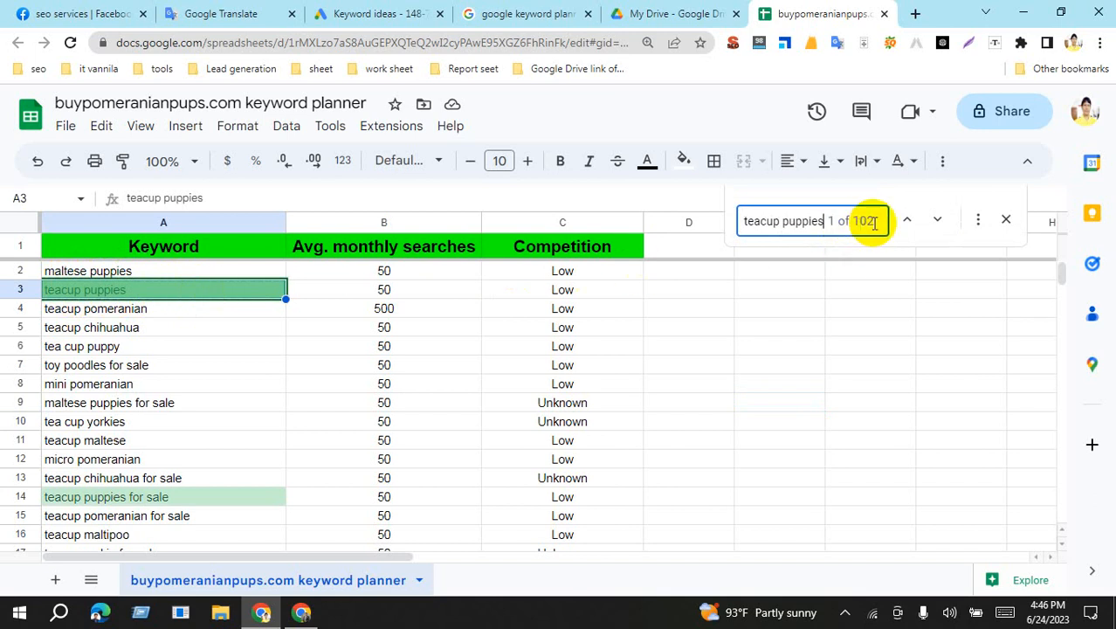
click(818, 384)
Search the sheet for the keyword "maltese puppies" from cell A2
click(170, 276)
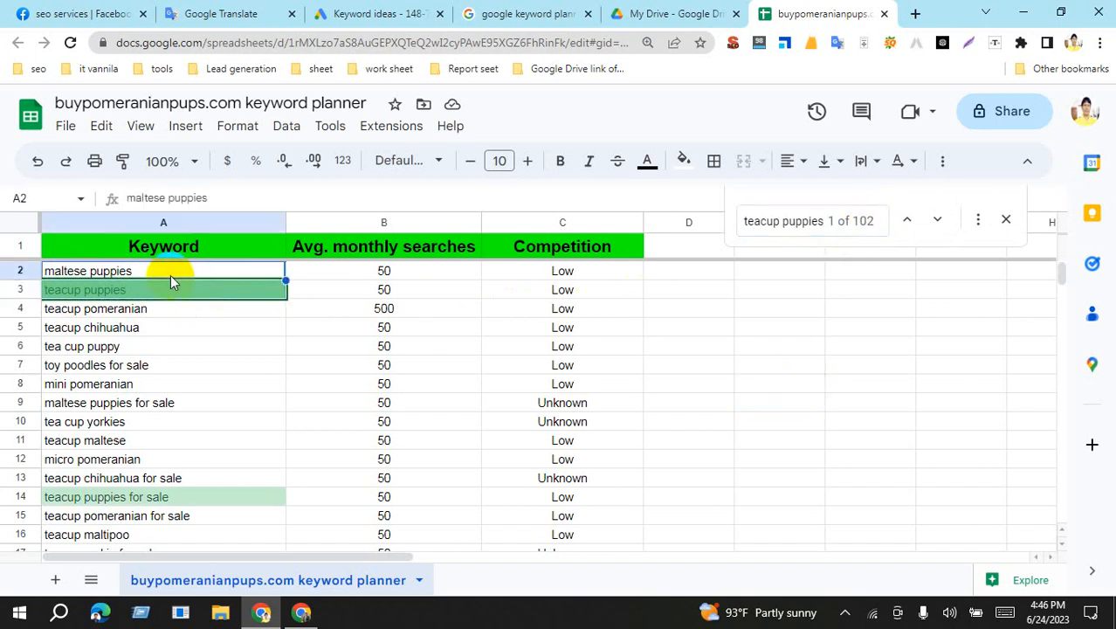
key(ctrl+f)
key(ctrl+v)
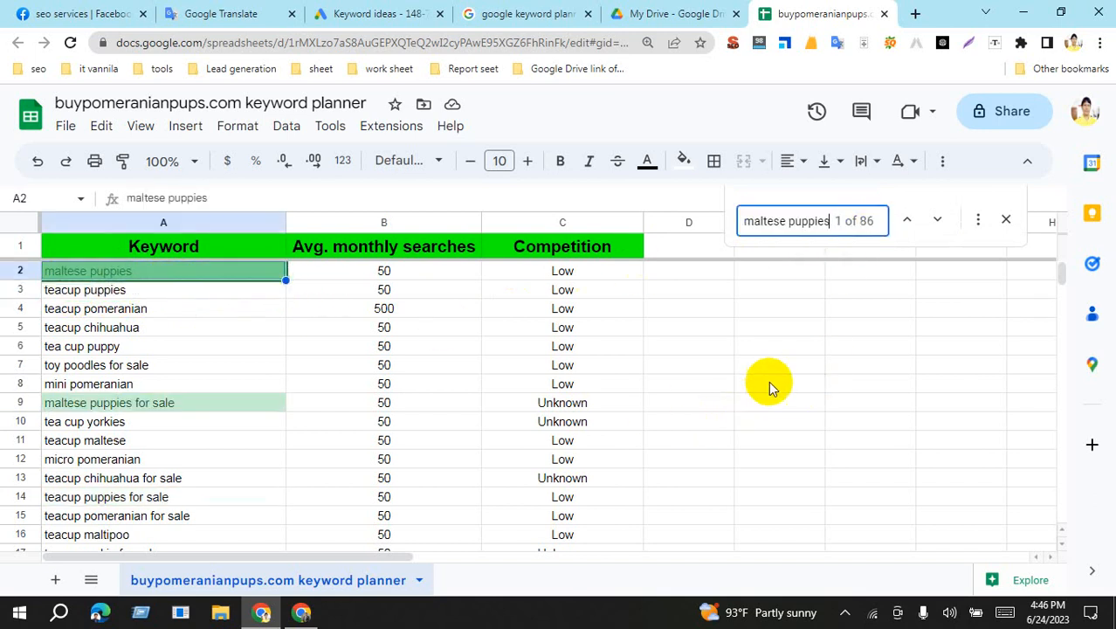
Shorten the search term to "maltese puppie" and look through the highlighted matches in the keyword column
key(BackSpace)
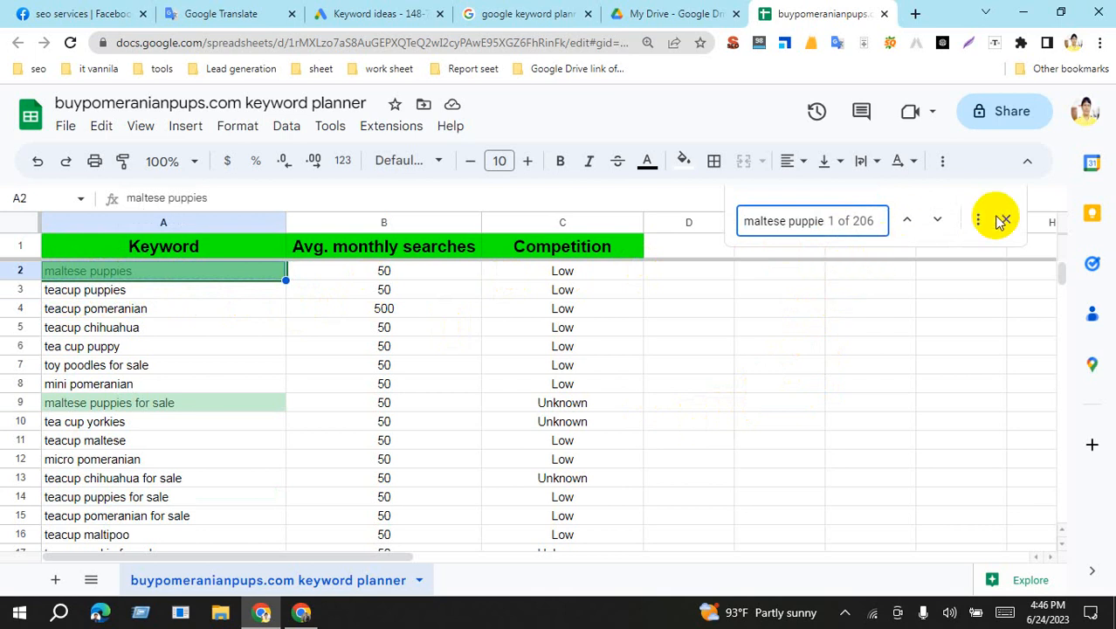
click(793, 359)
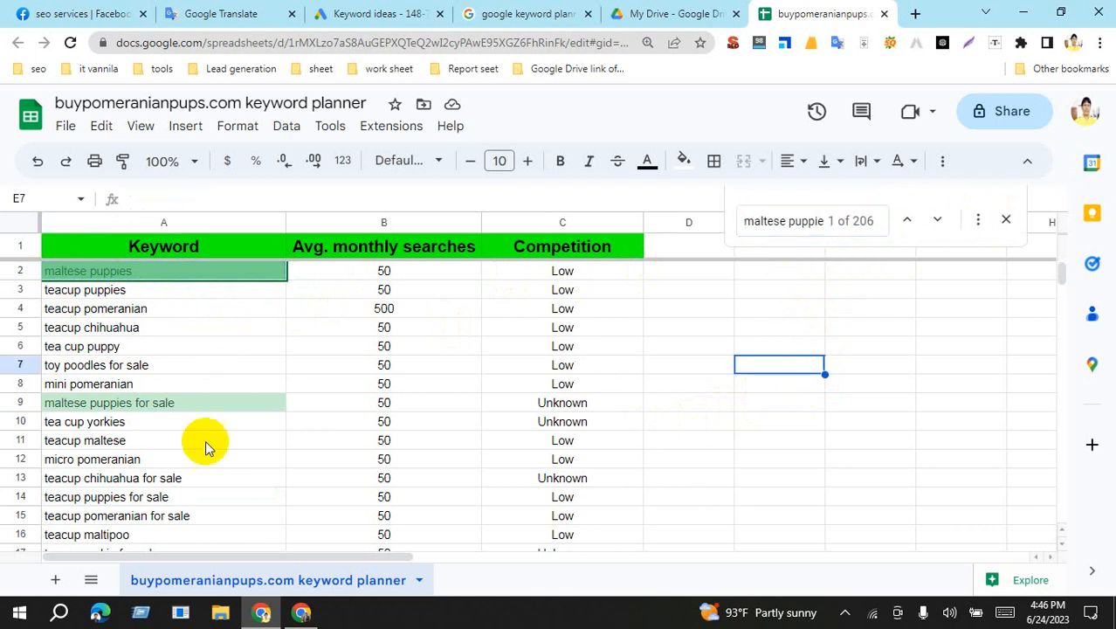
scroll(490, 422, down, 5)
scroll(490, 422, up, 6)
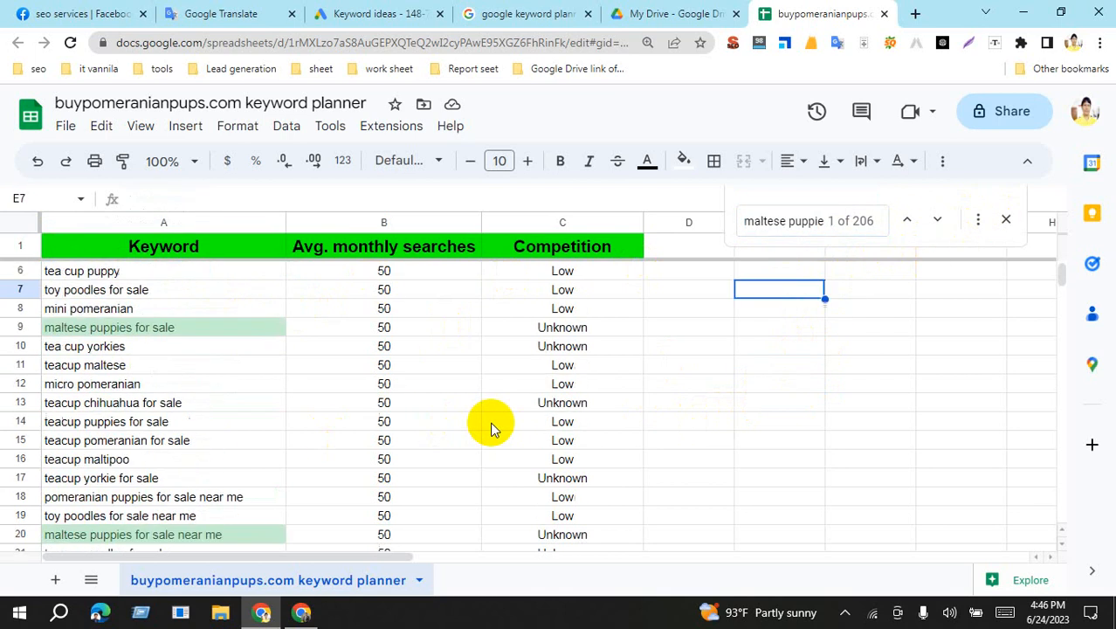
scroll(491, 422, down, 5)
scroll(490, 422, up, 1)
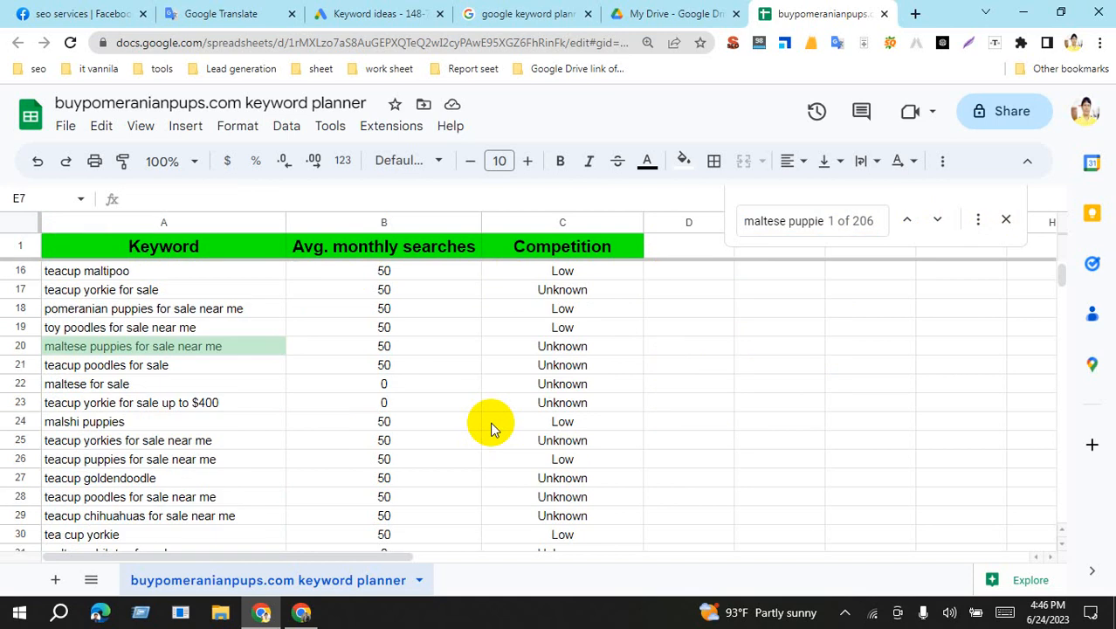
Compare the keywords "teacup yorkies for sale near me" and "teacup puppies for sale near me" in cells A25 and A26
click(225, 442)
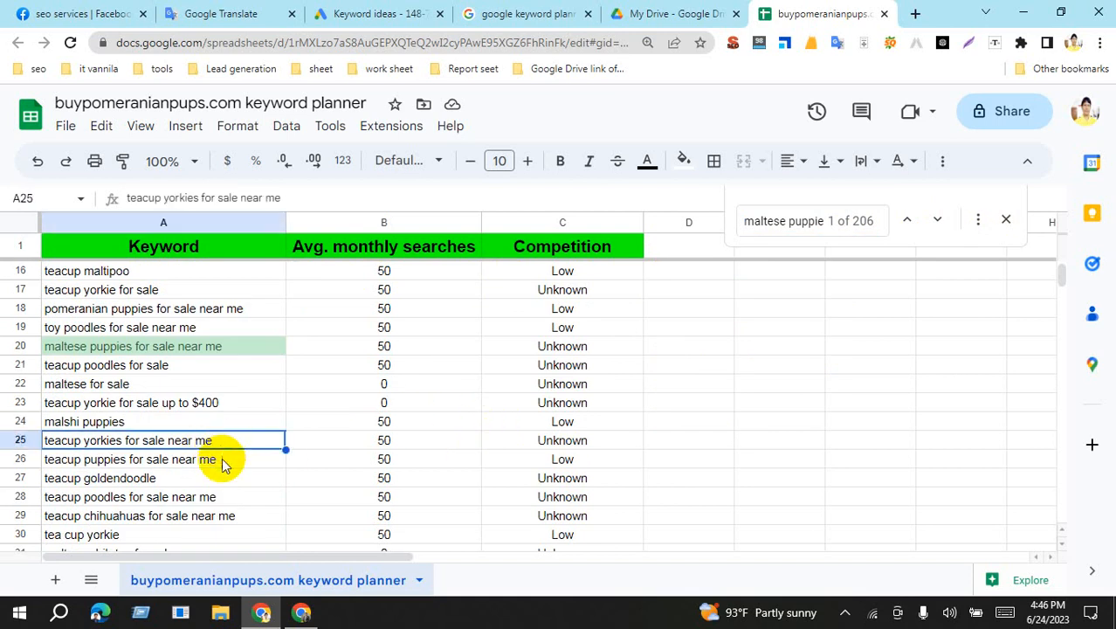
click(222, 462)
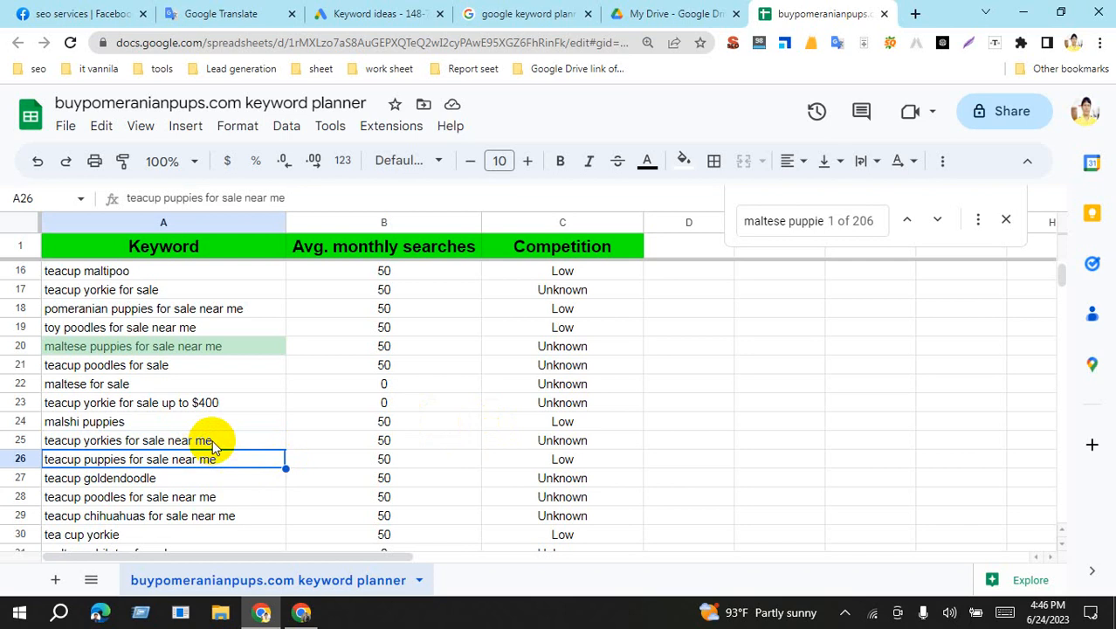
click(220, 443)
click(224, 460)
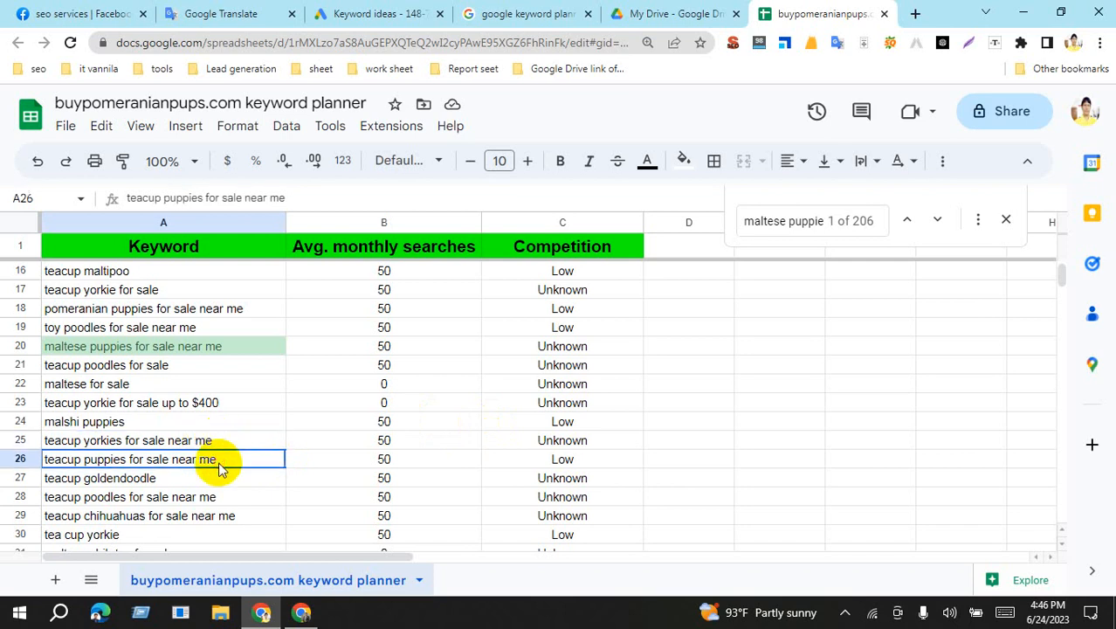
click(234, 445)
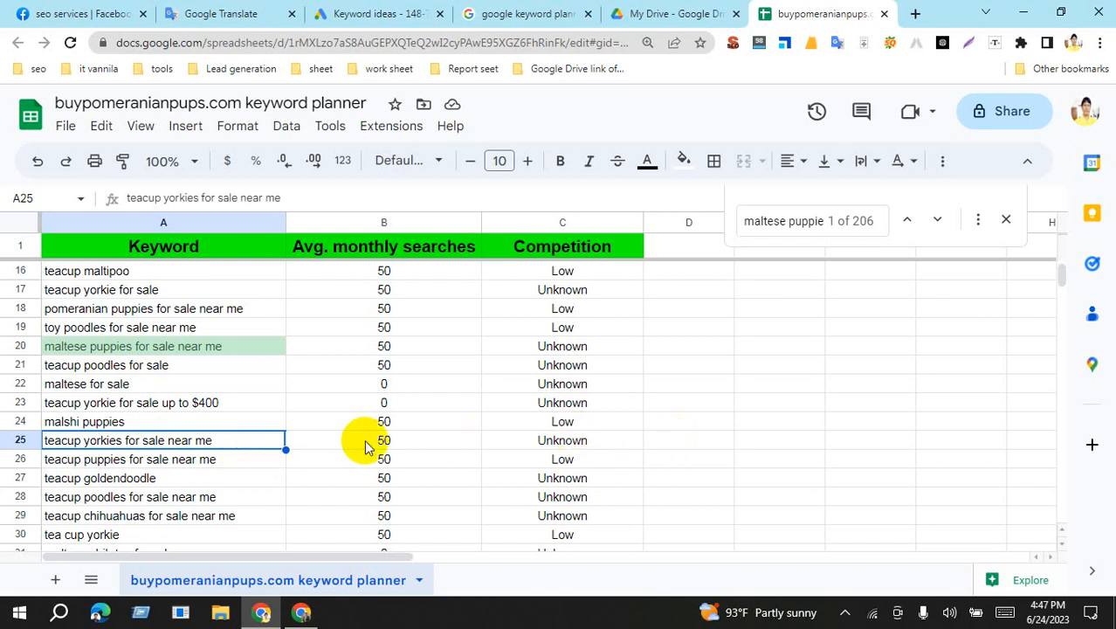
click(230, 466)
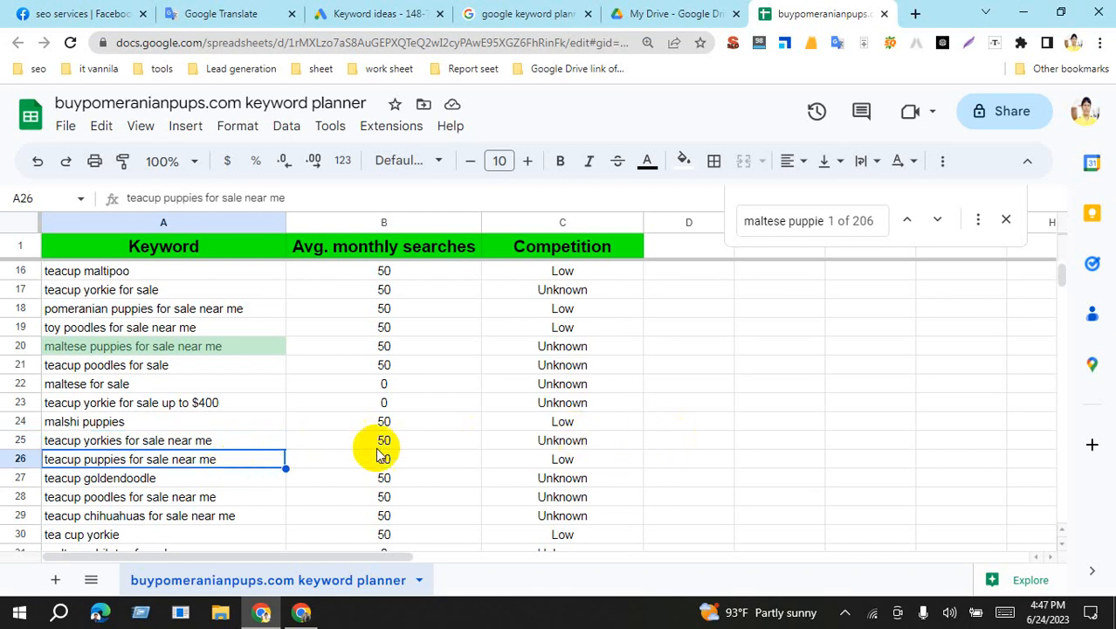
Clear the contents of rows 25 and 26, which hold the teacup yorkies and teacup puppies "for sale near me" keywords
click(20, 447)
shift+click(21, 458)
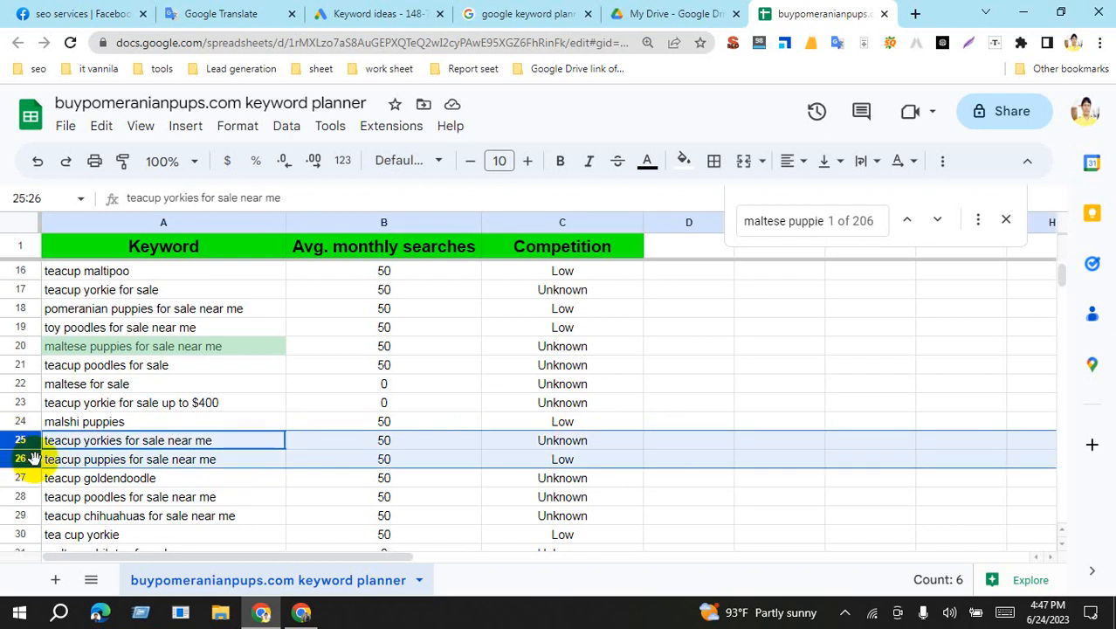
click(242, 442)
shift+click(243, 461)
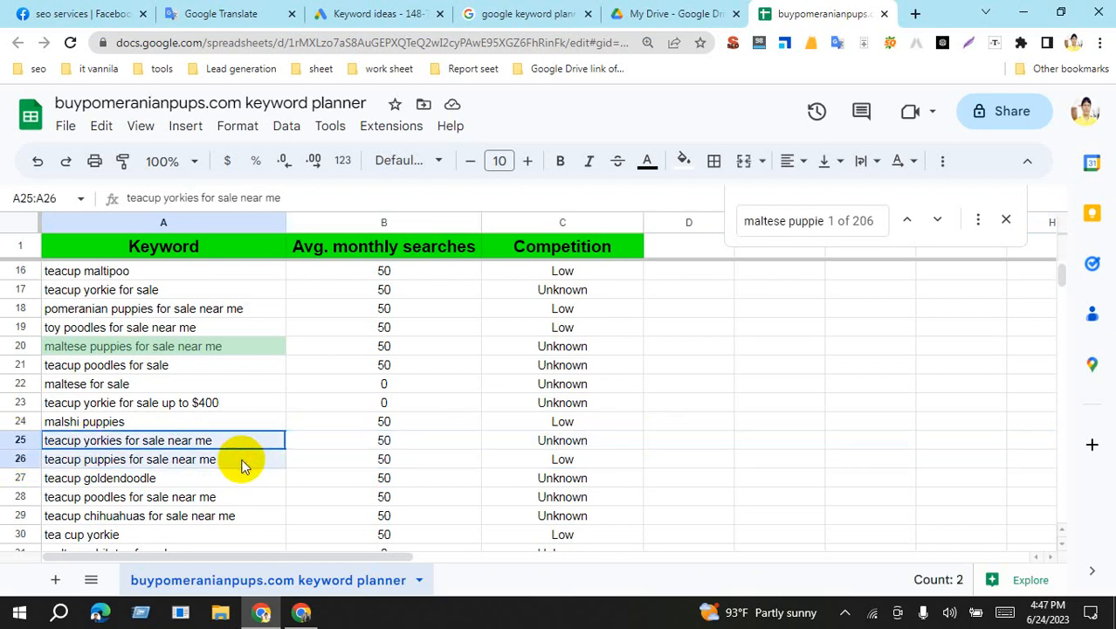
click(605, 438)
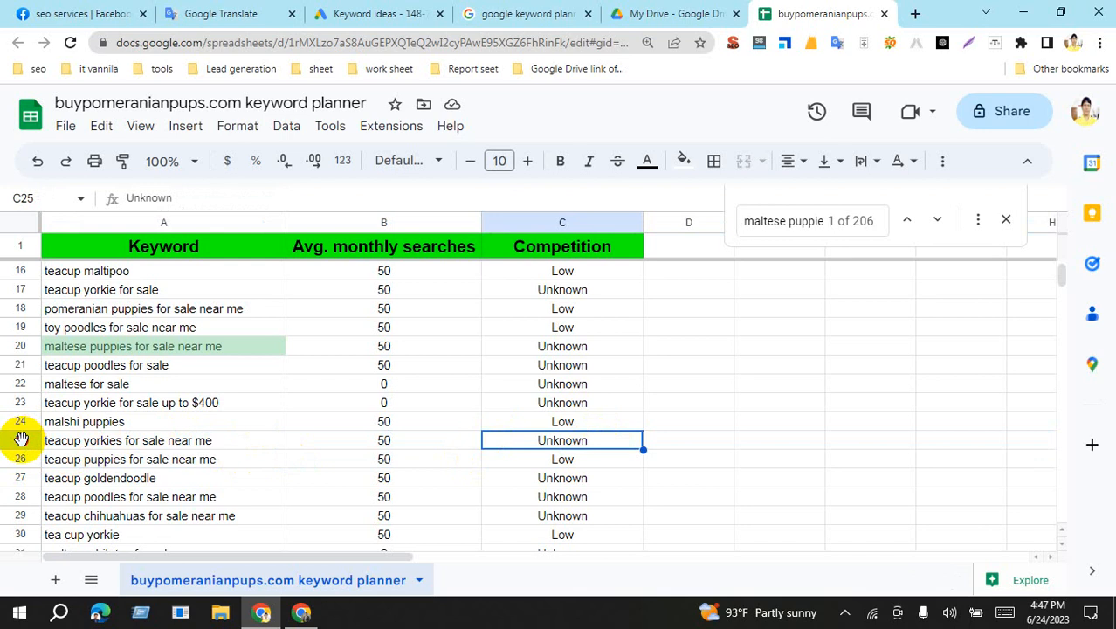
drag(22, 438, 20, 458)
key(Delete)
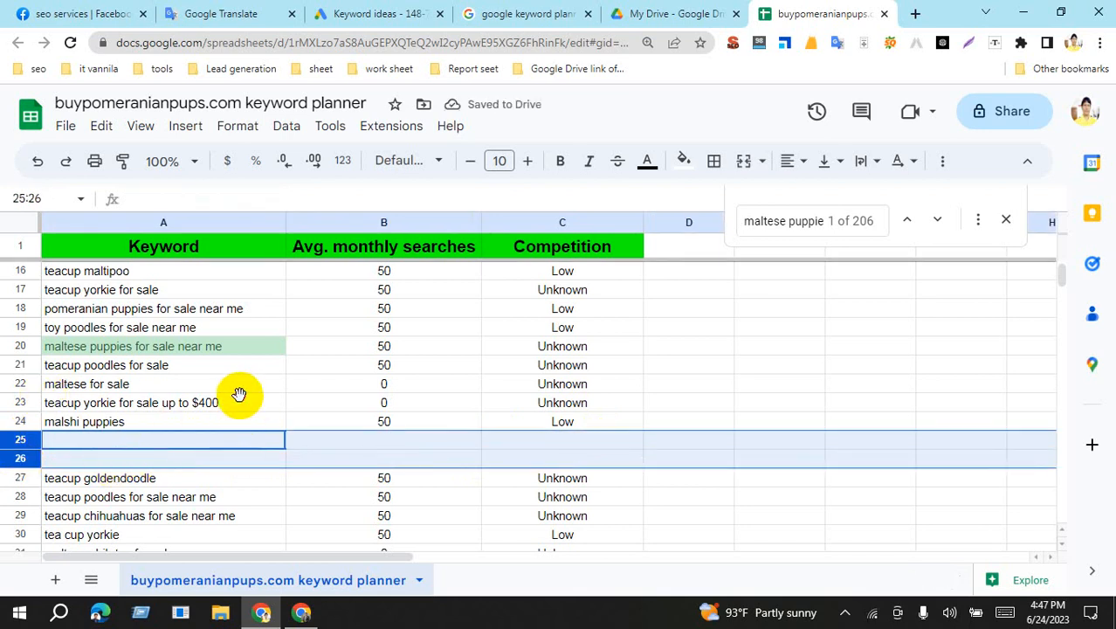
Clear the contents of row 23, which holds the keyword "teacup yorkie for sale up to $400"
click(179, 405)
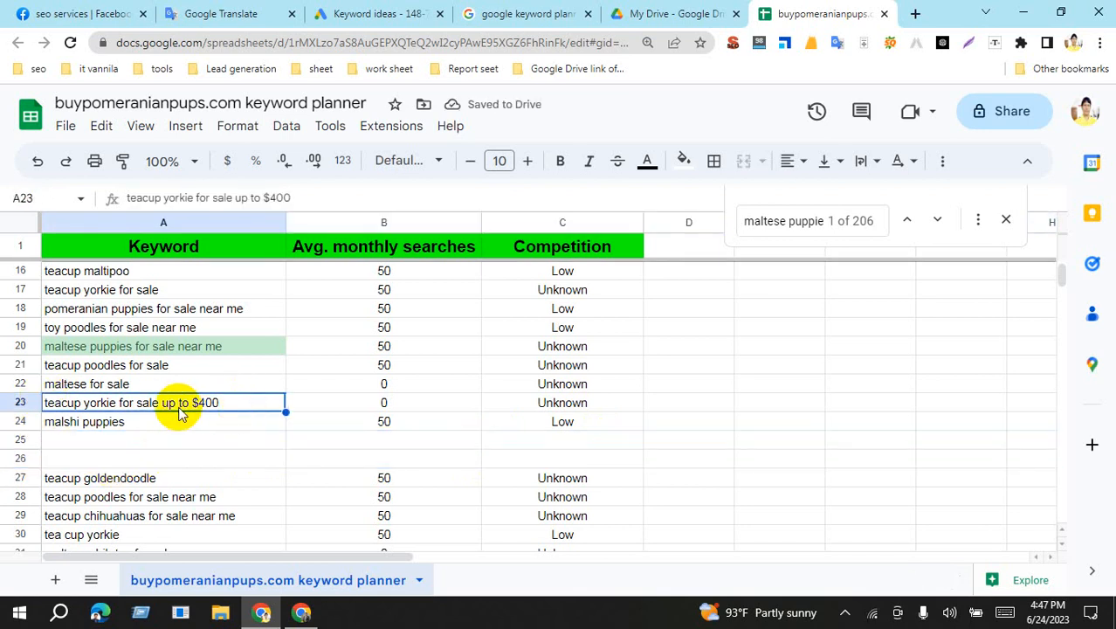
click(330, 405)
click(262, 412)
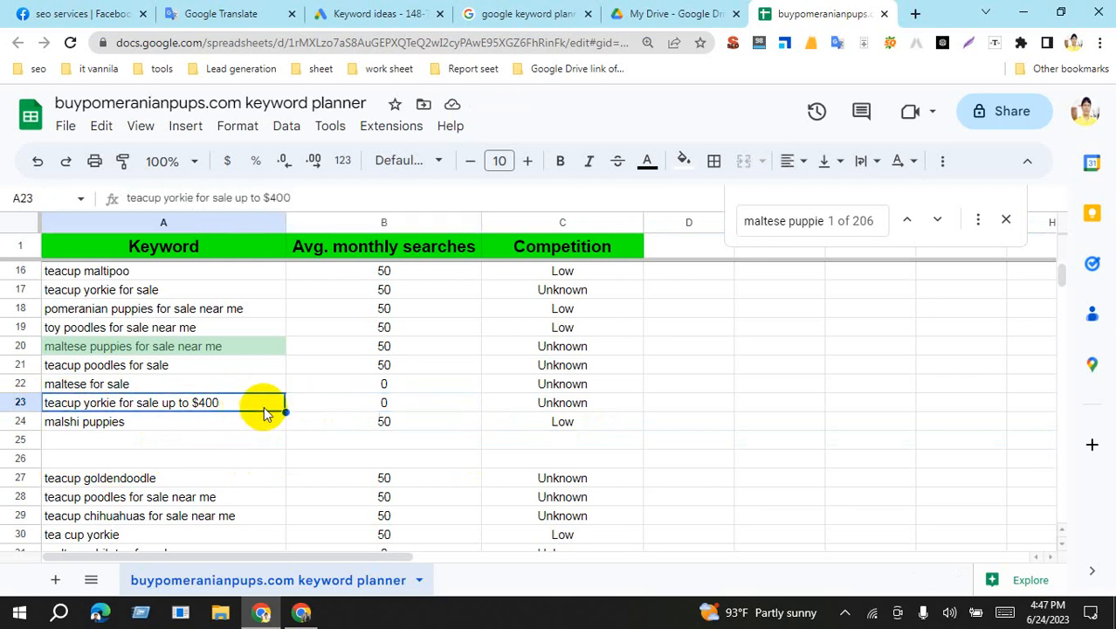
click(523, 405)
click(26, 402)
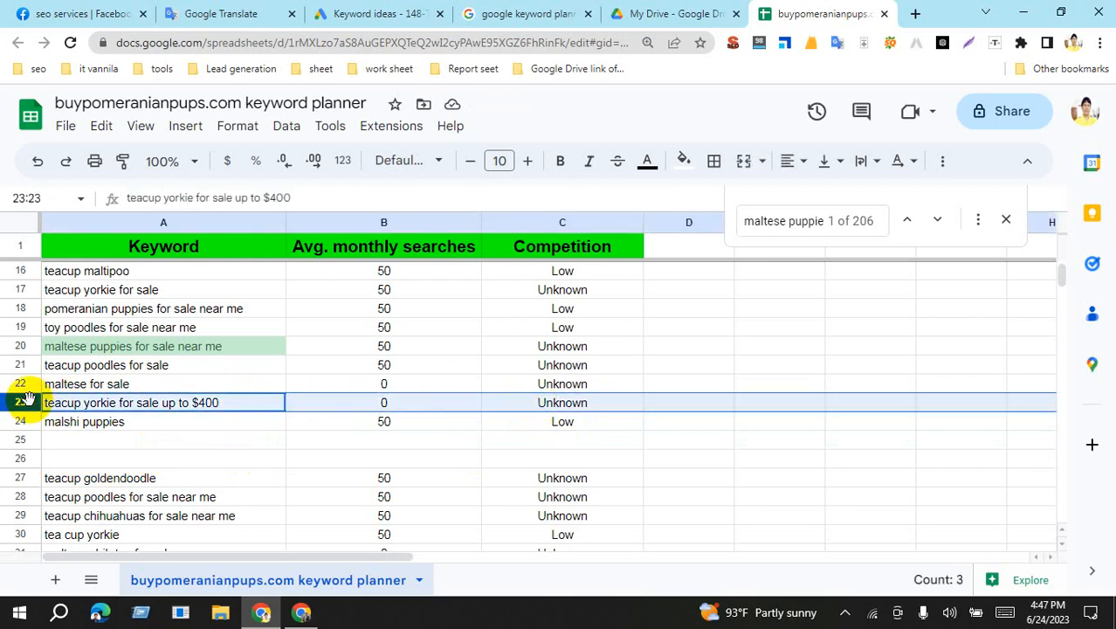
key(Delete)
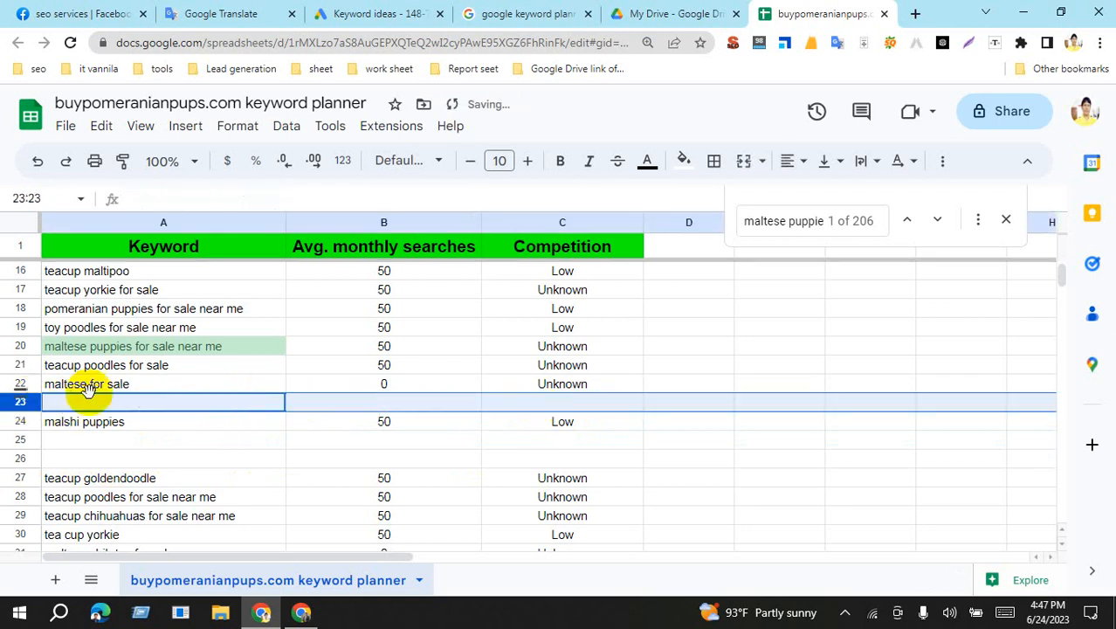
Review the keywords in rows 13 to 22 together with their average monthly searches and competition
click(194, 382)
scroll(487, 417, down, 1)
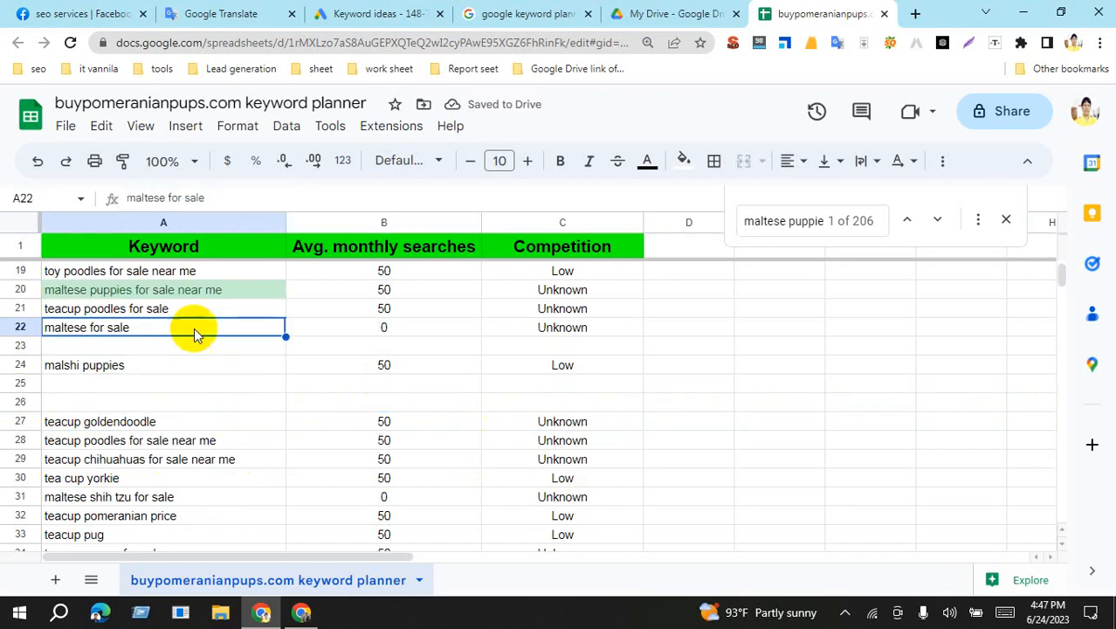
click(333, 326)
click(147, 328)
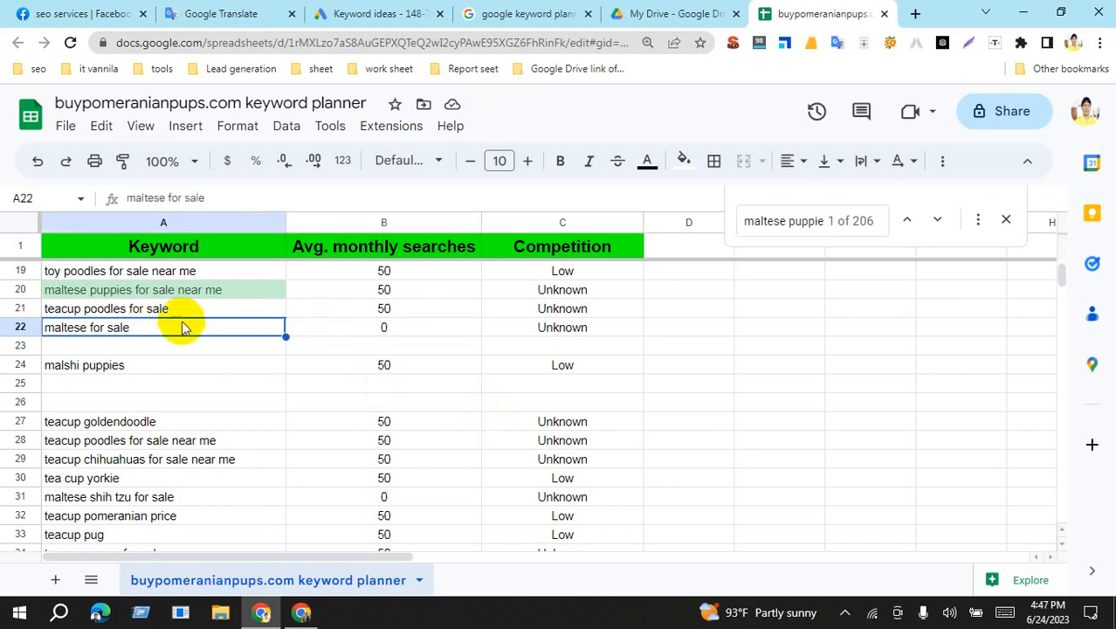
click(186, 311)
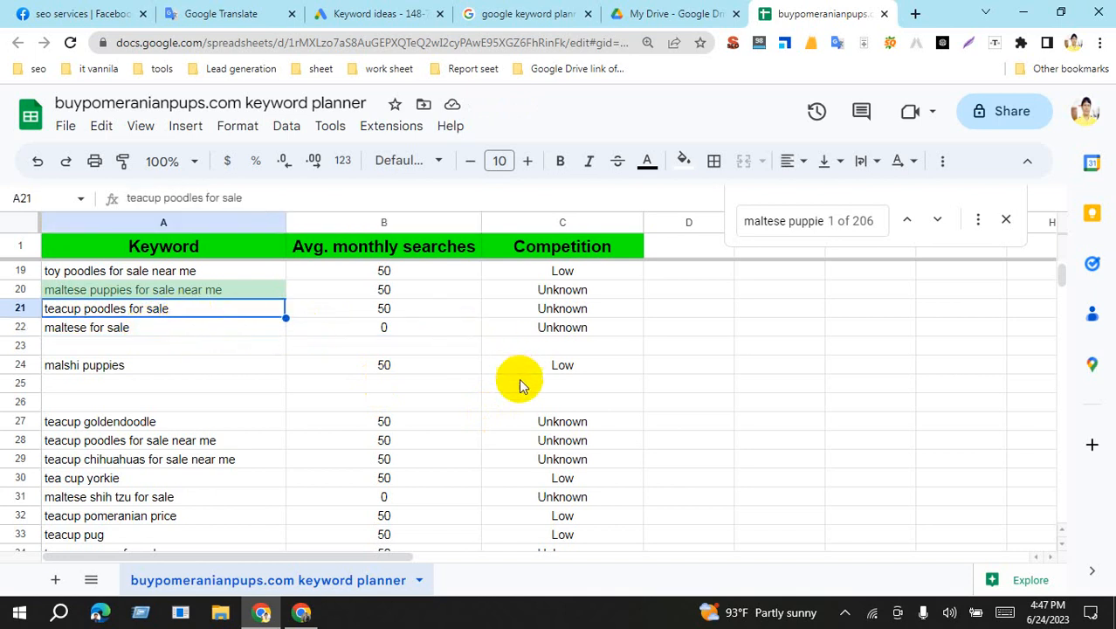
scroll(371, 437, up, 3)
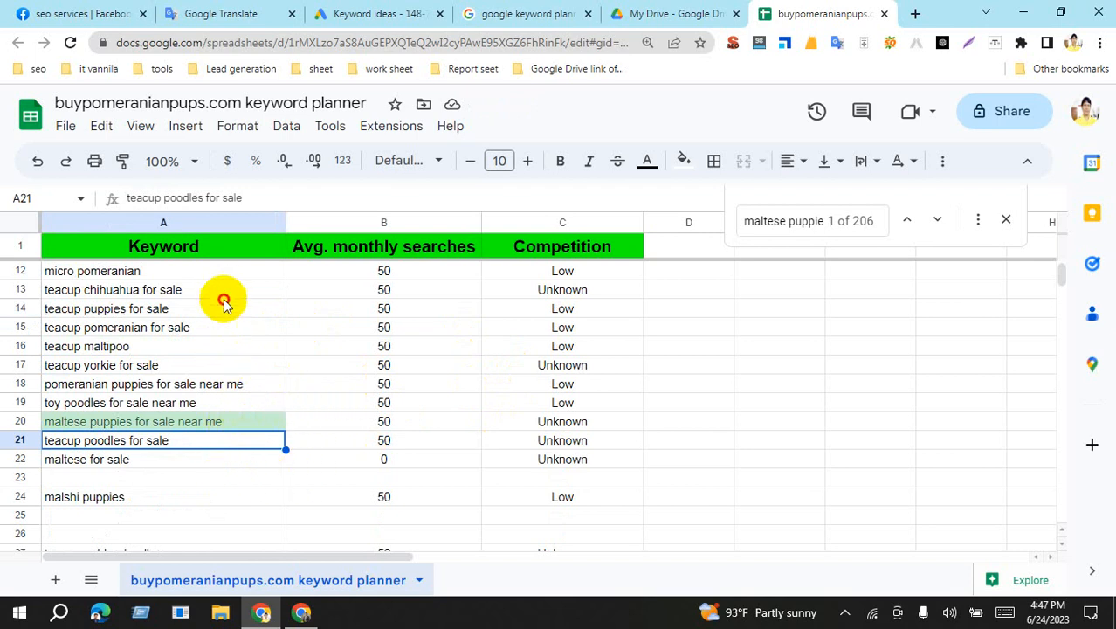
drag(224, 301, 224, 331)
click(192, 365)
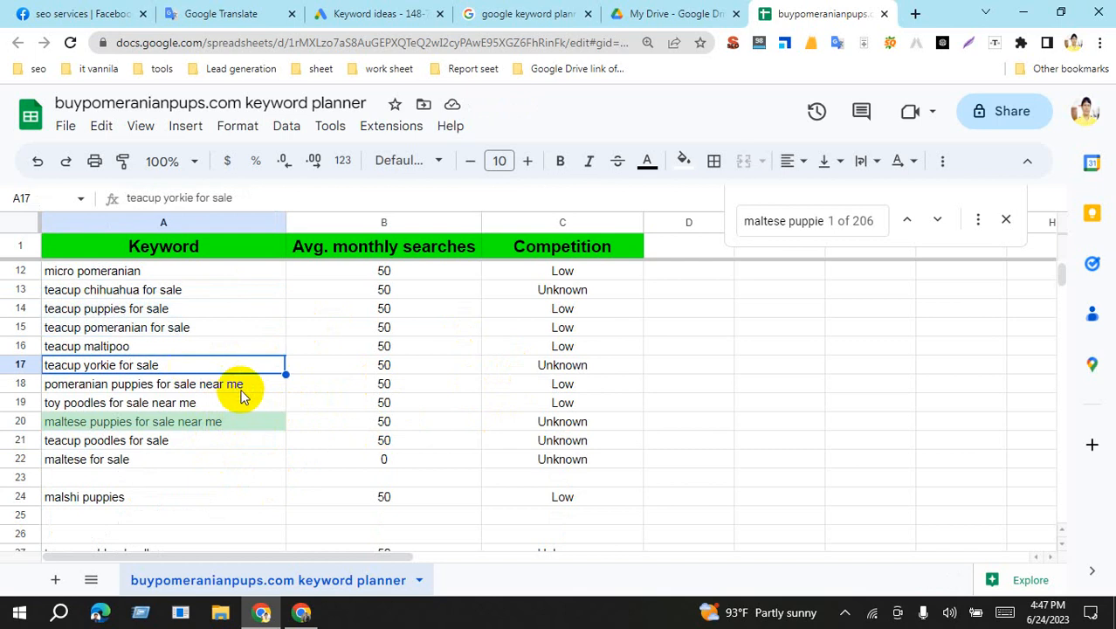
click(242, 384)
click(237, 440)
Look through the rest of the keyword list down to about row 300 for similar or unneeded keywords
scroll(259, 438, down, 6)
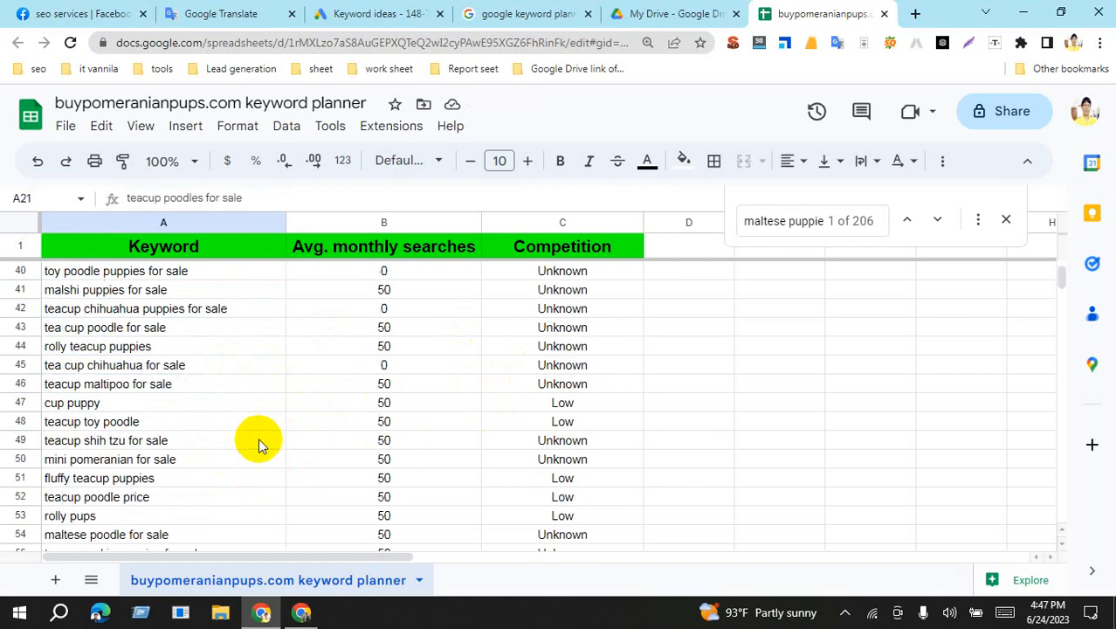
scroll(258, 437, down, 5)
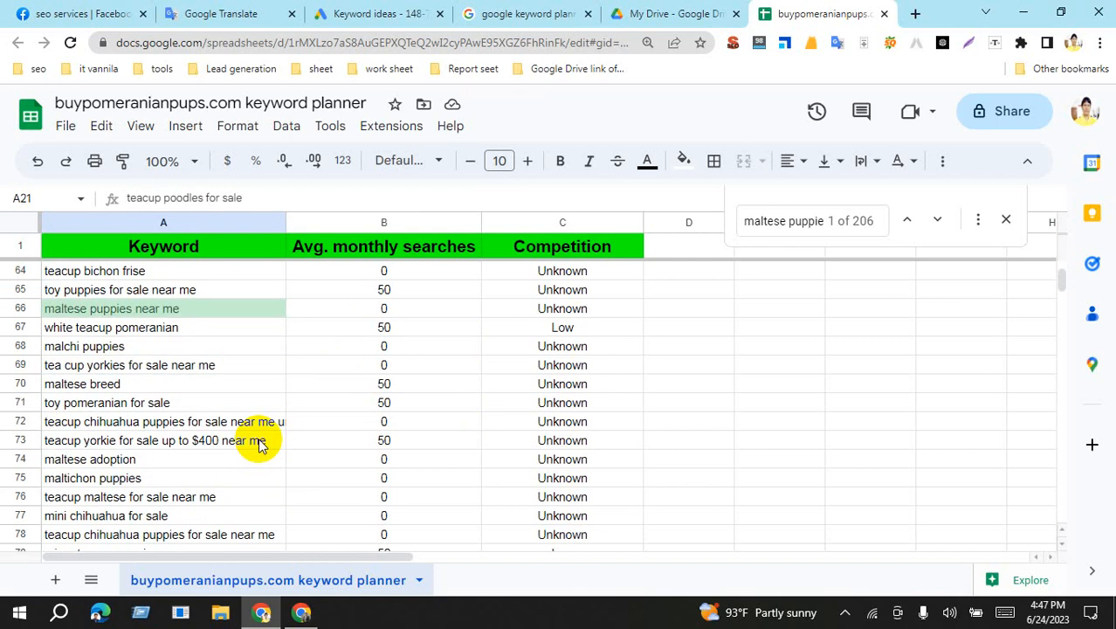
scroll(258, 441, down, 6)
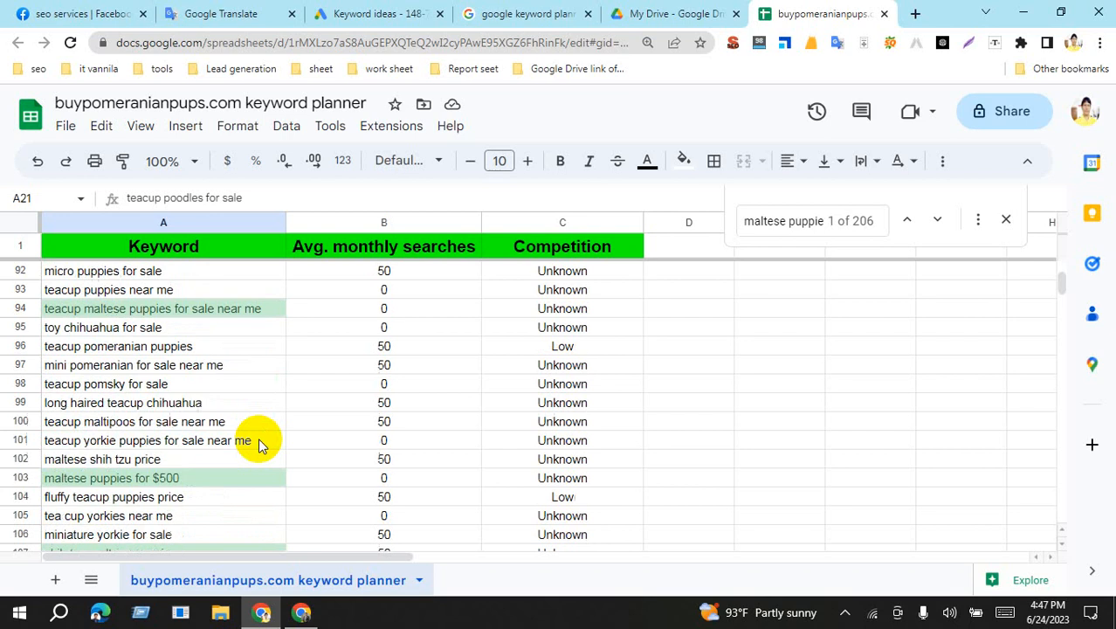
scroll(258, 445, down, 2)
scroll(259, 444, down, 9)
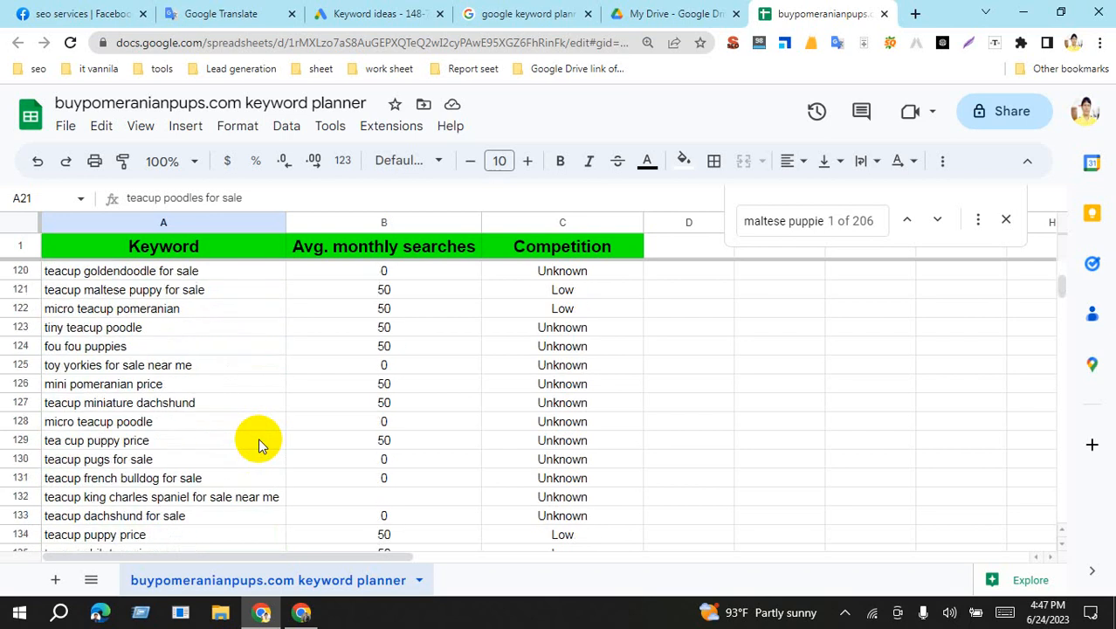
scroll(259, 445, down, 4)
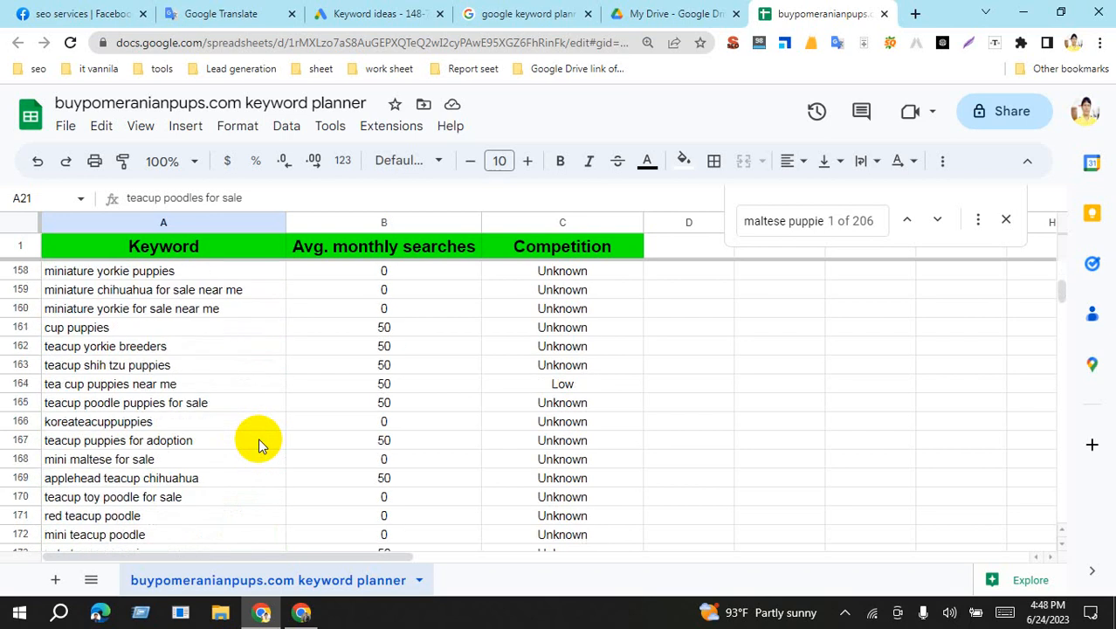
scroll(259, 444, down, 5)
scroll(258, 444, down, 6)
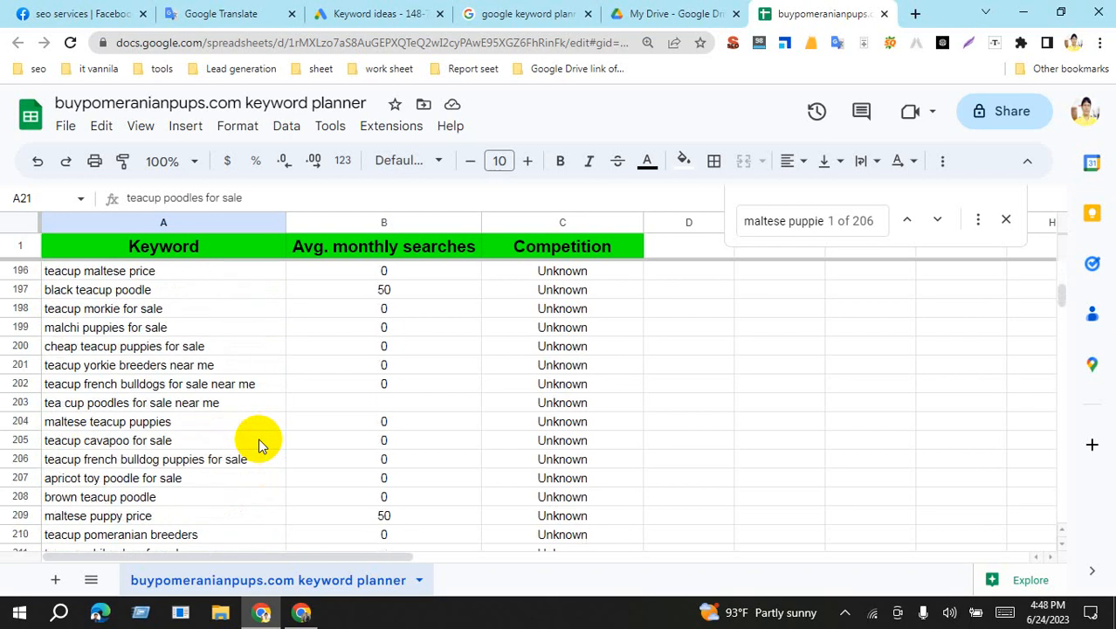
scroll(259, 445, down, 6)
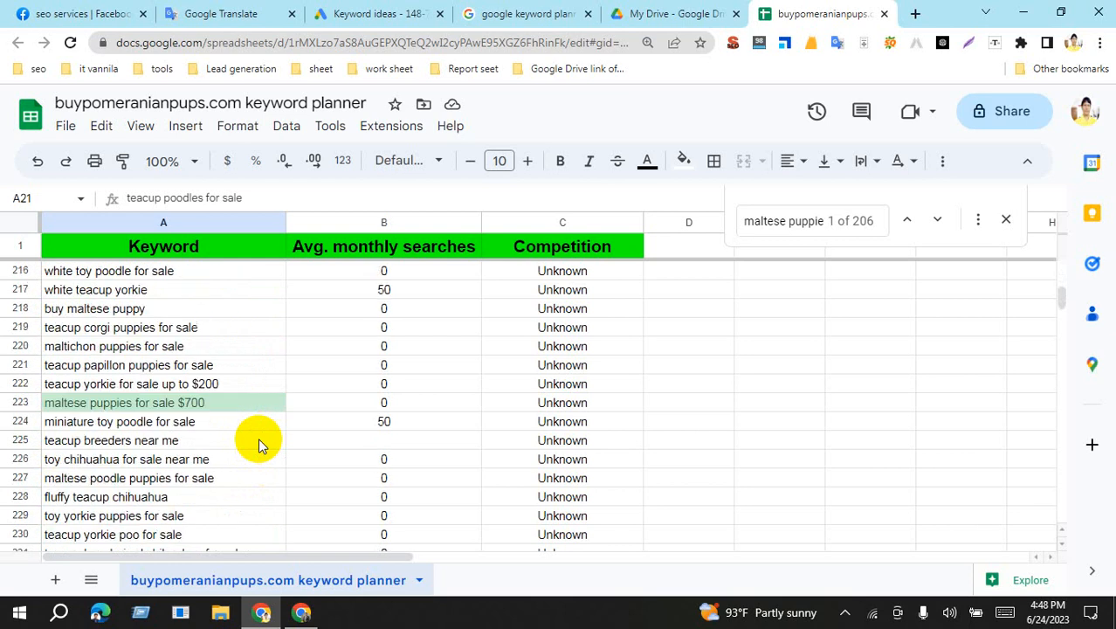
scroll(258, 444, down, 5)
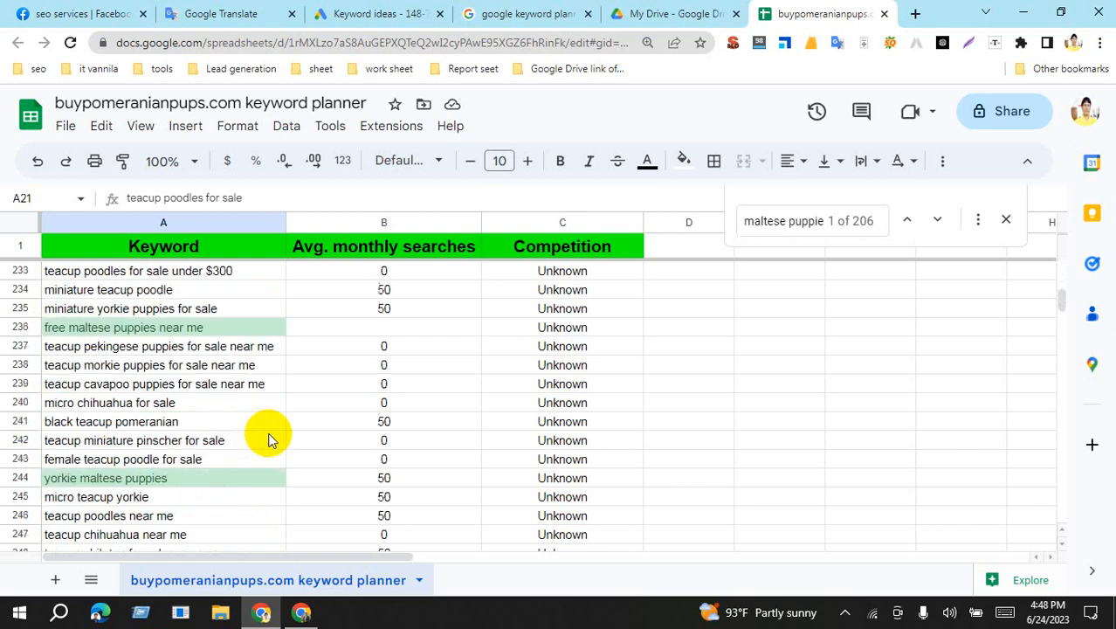
scroll(268, 436, down, 8)
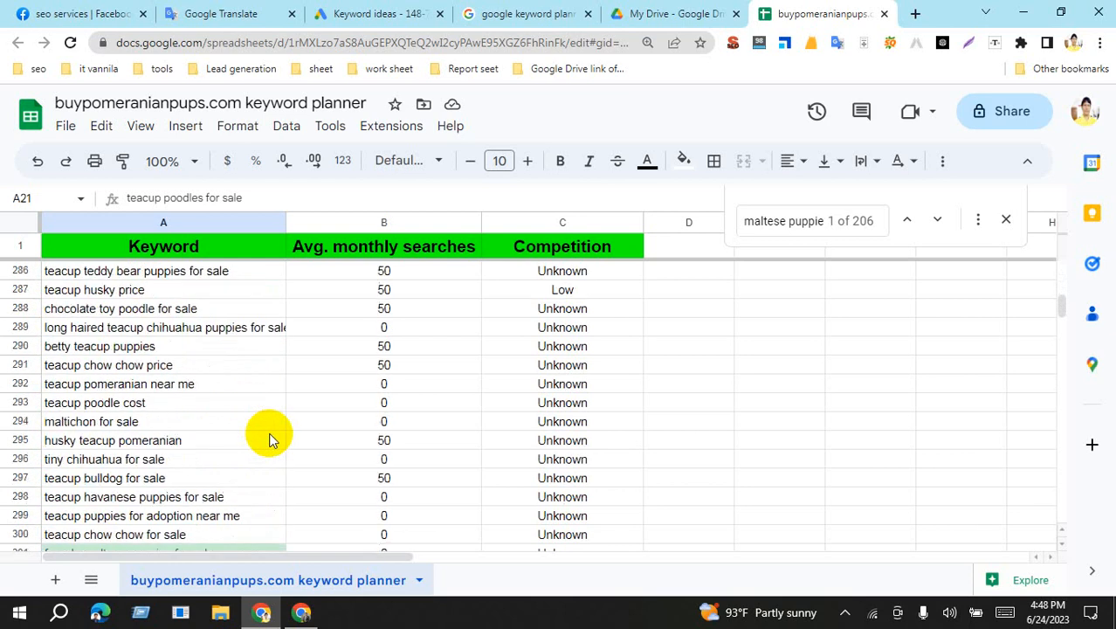
Search the sheet for "for sale" and look through the highlighted keywords
key(ctrl+f)
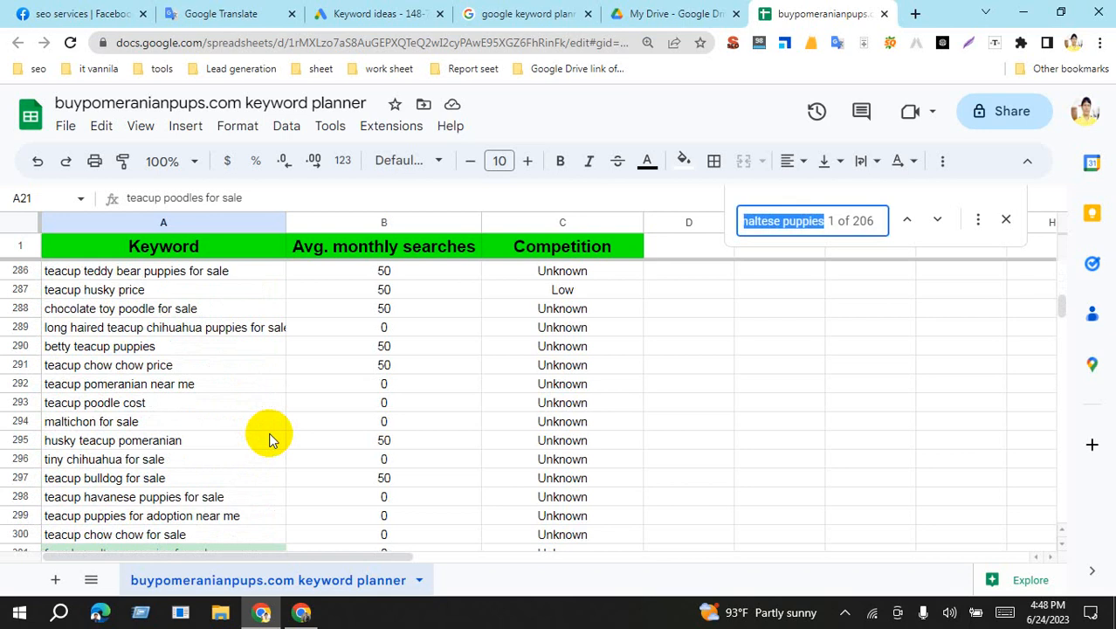
text(for sal)
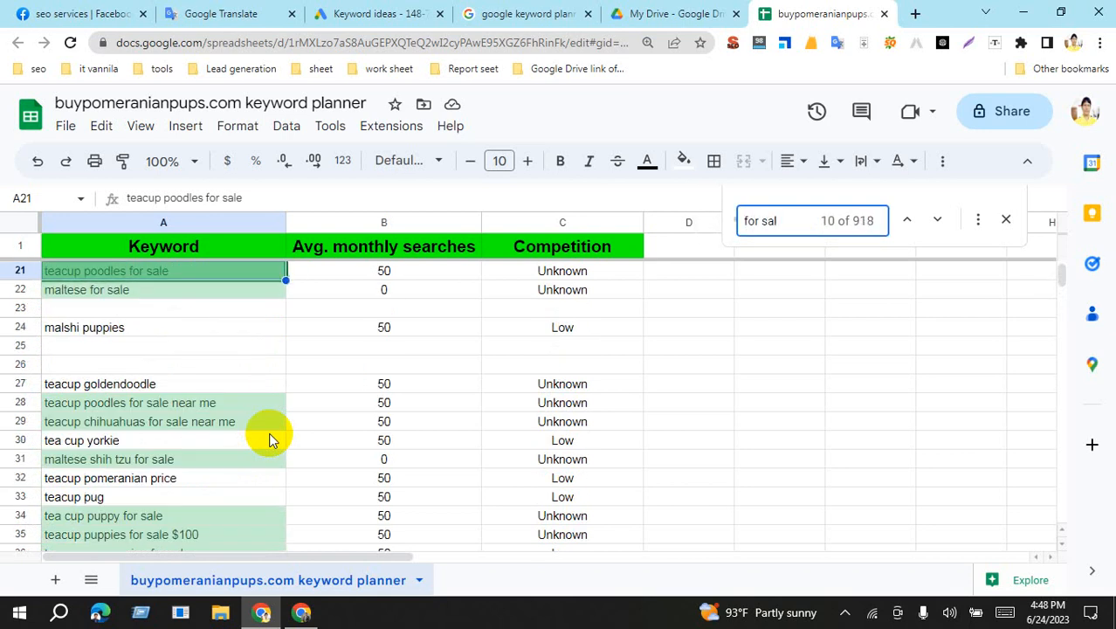
text(e)
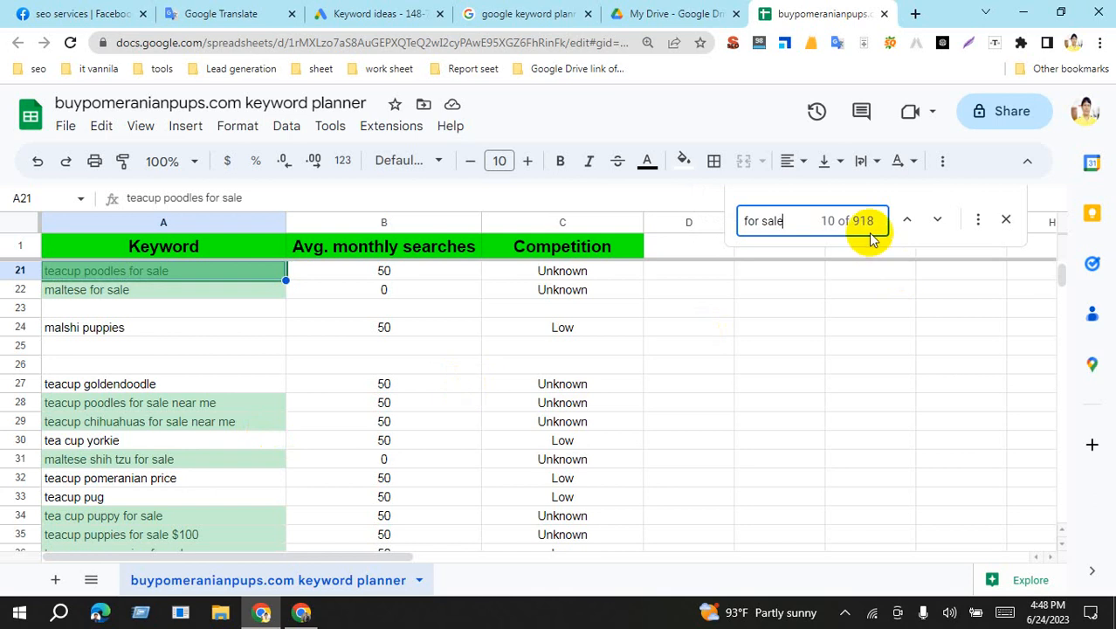
scroll(327, 418, down, 20)
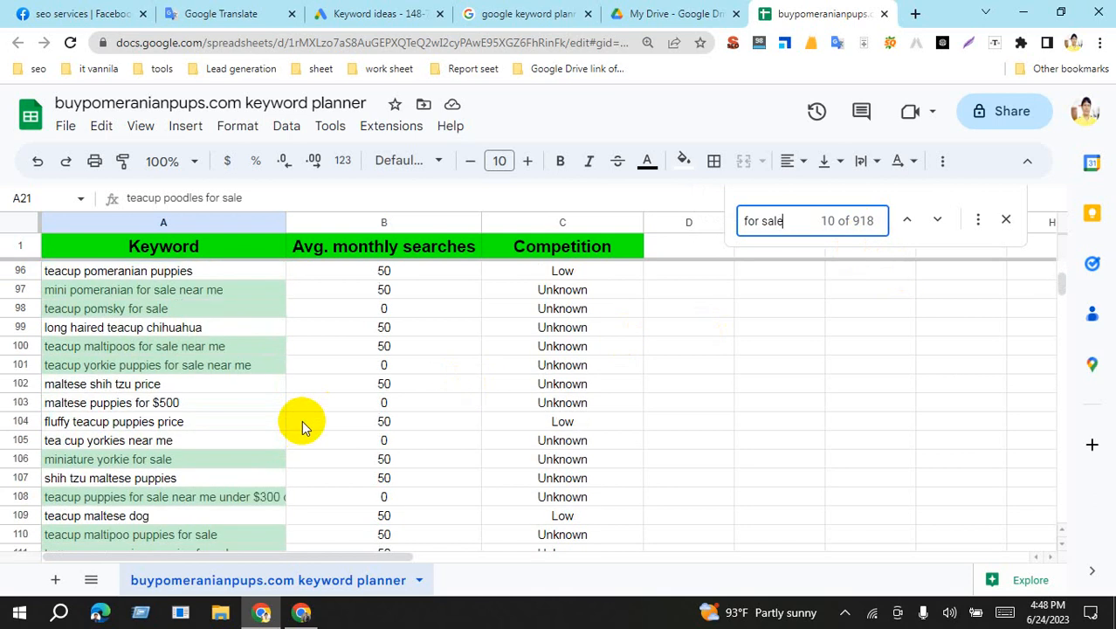
Search the keyword sheet for "$" and look through the keywords down to about row 248
scroll(301, 426, down, 20)
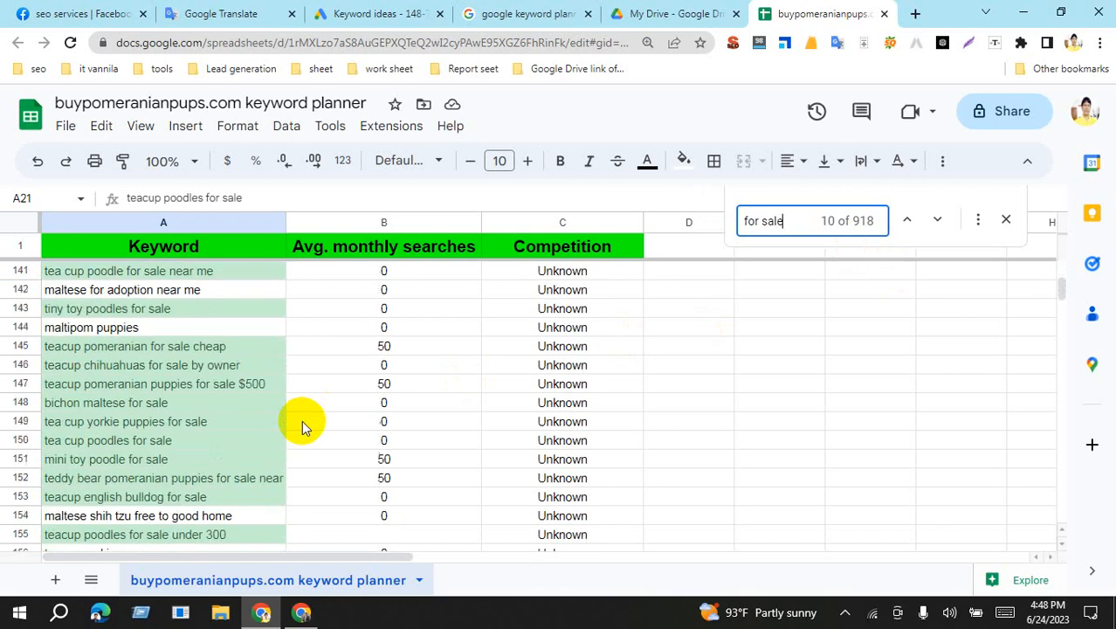
scroll(301, 427, down, 6)
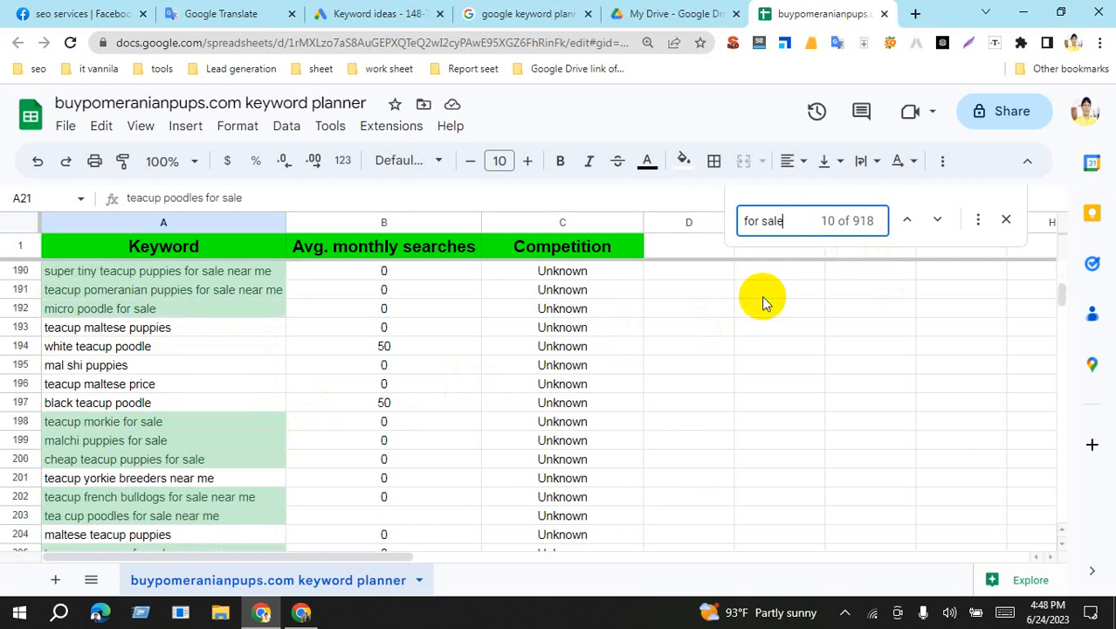
drag(792, 220, 714, 236)
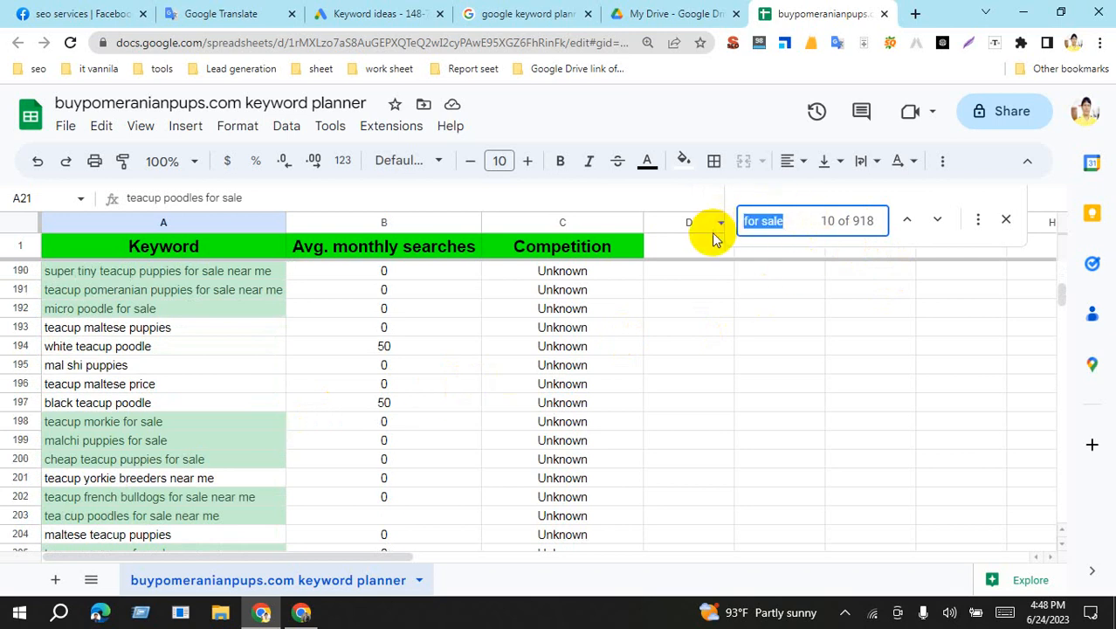
text($)
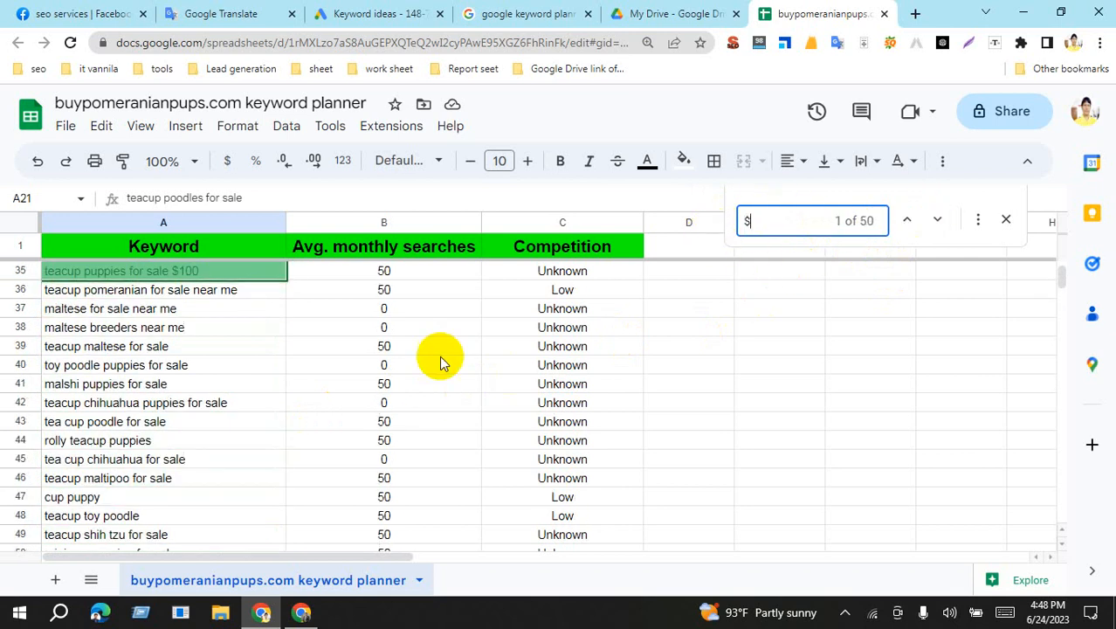
scroll(249, 398, down, 7)
scroll(249, 397, down, 16)
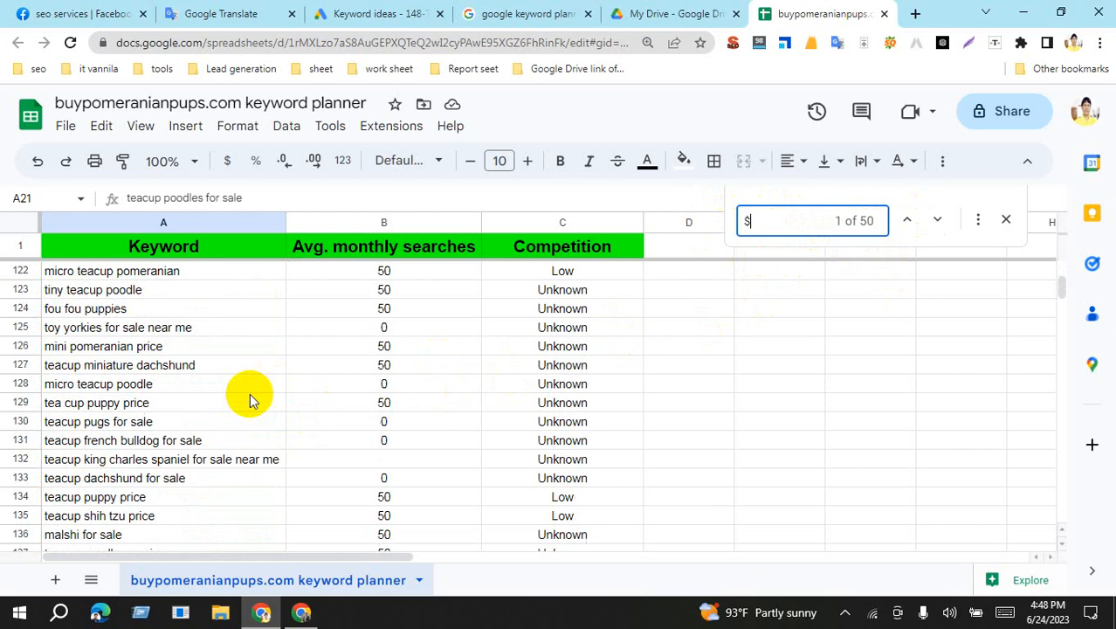
scroll(251, 400, down, 6)
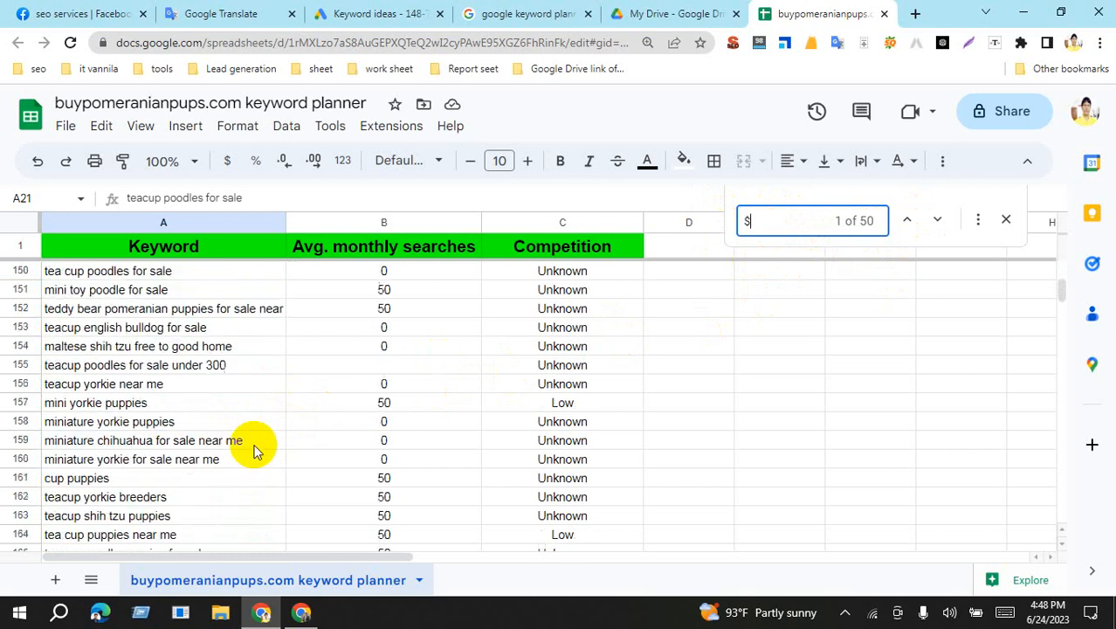
scroll(254, 448, down, 14)
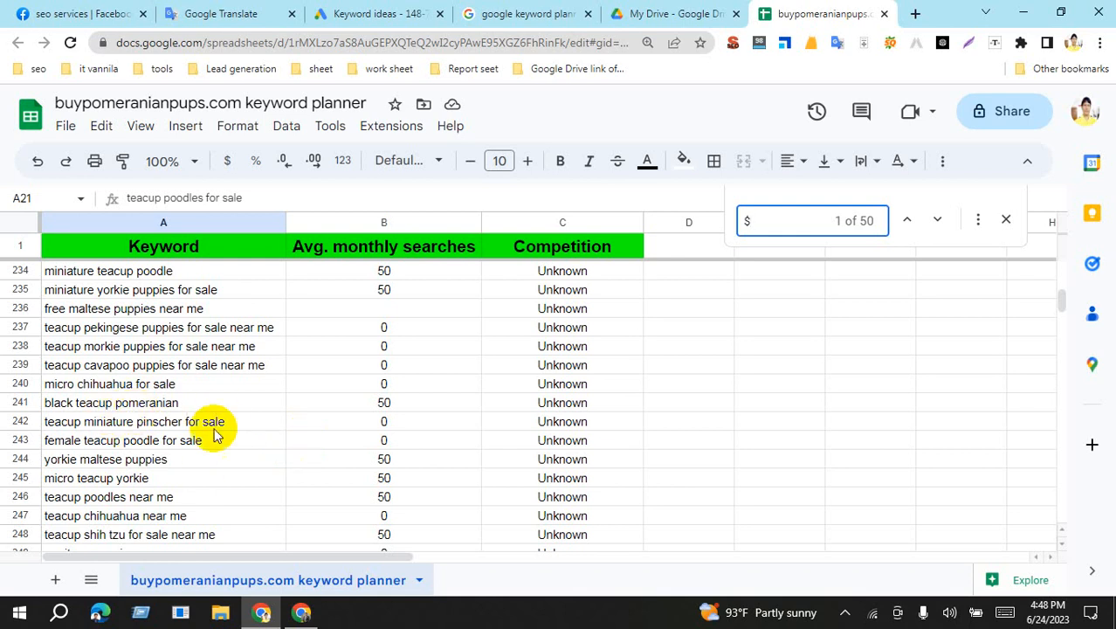
Add a new sheet to the spreadsheet and rename it "Selection keyword"
click(55, 580)
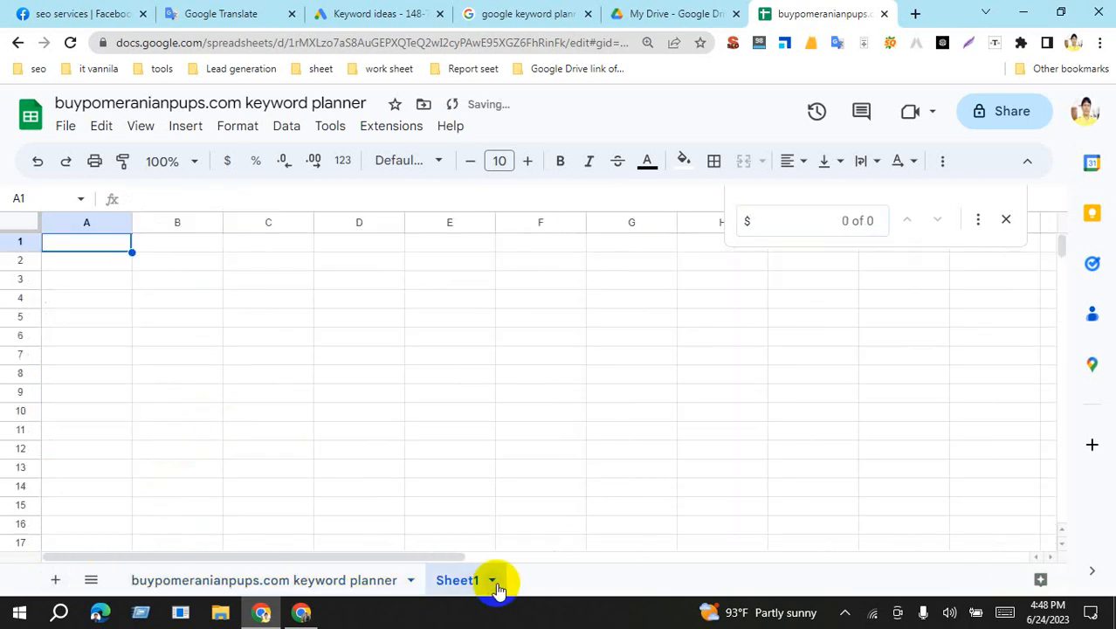
click(495, 586)
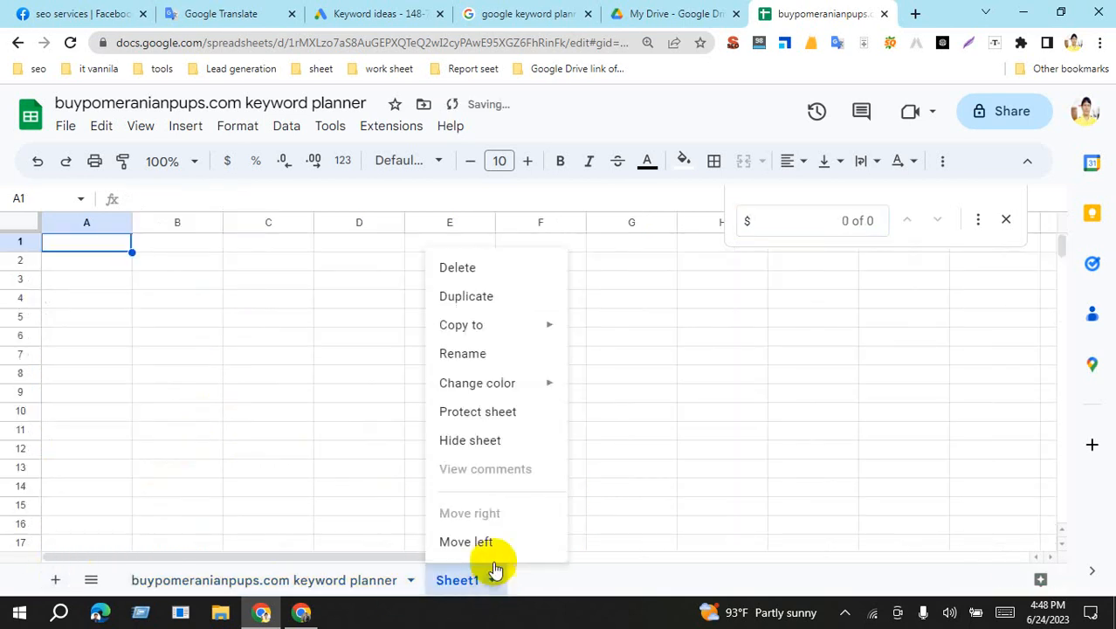
click(473, 353)
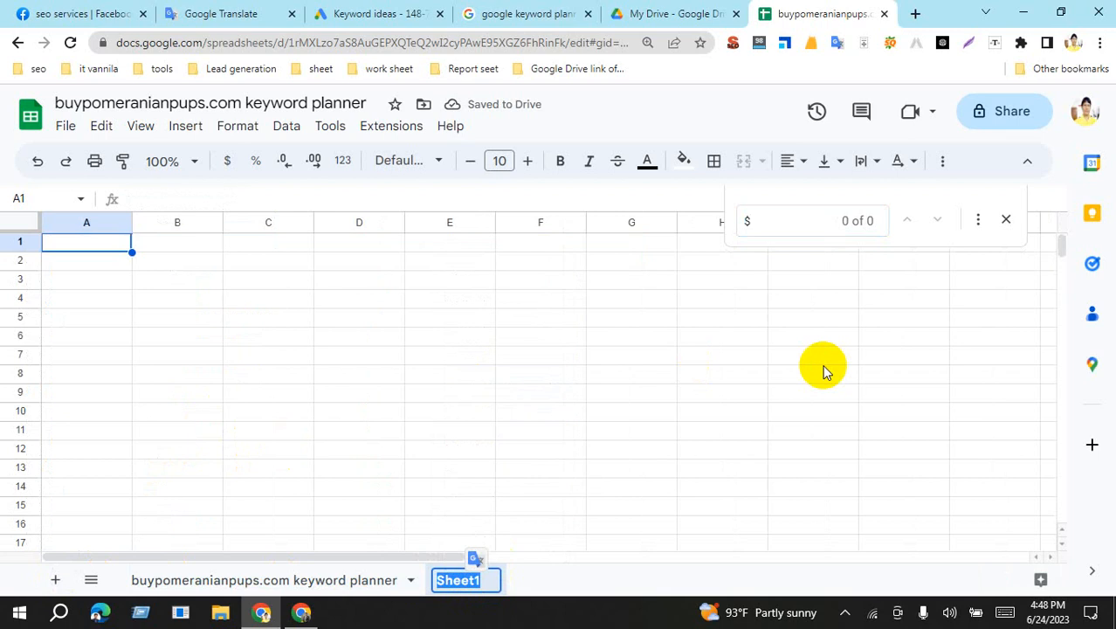
text(Se)
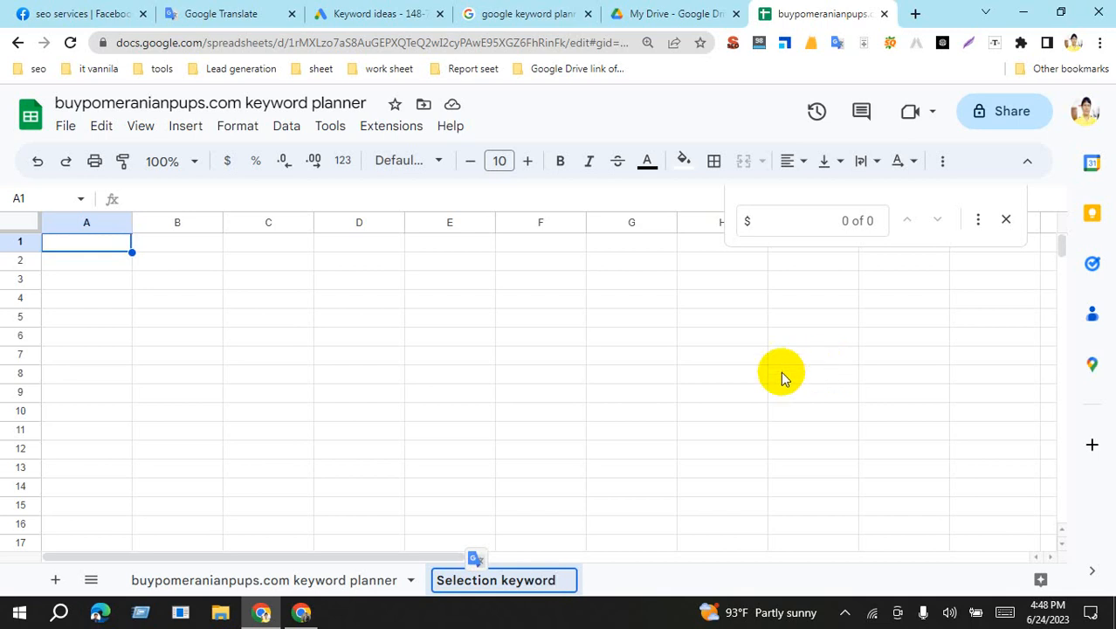
click(782, 373)
click(96, 264)
click(218, 266)
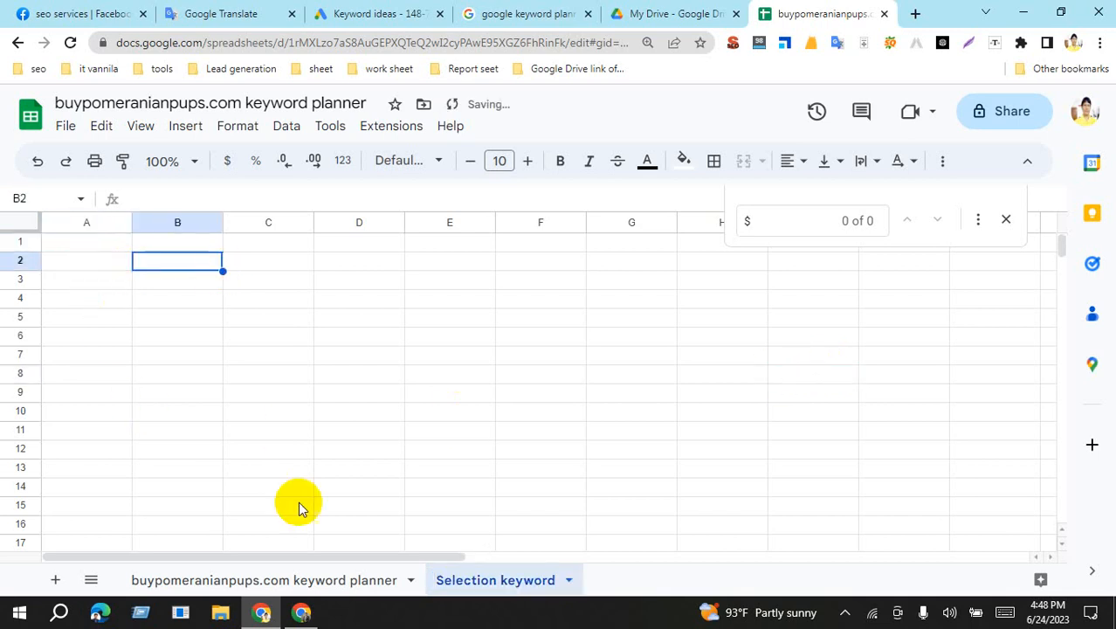
Copy the header row of the keyword planner sheet into row 1 of the "Selection keyword" sheet
click(280, 580)
click(19, 245)
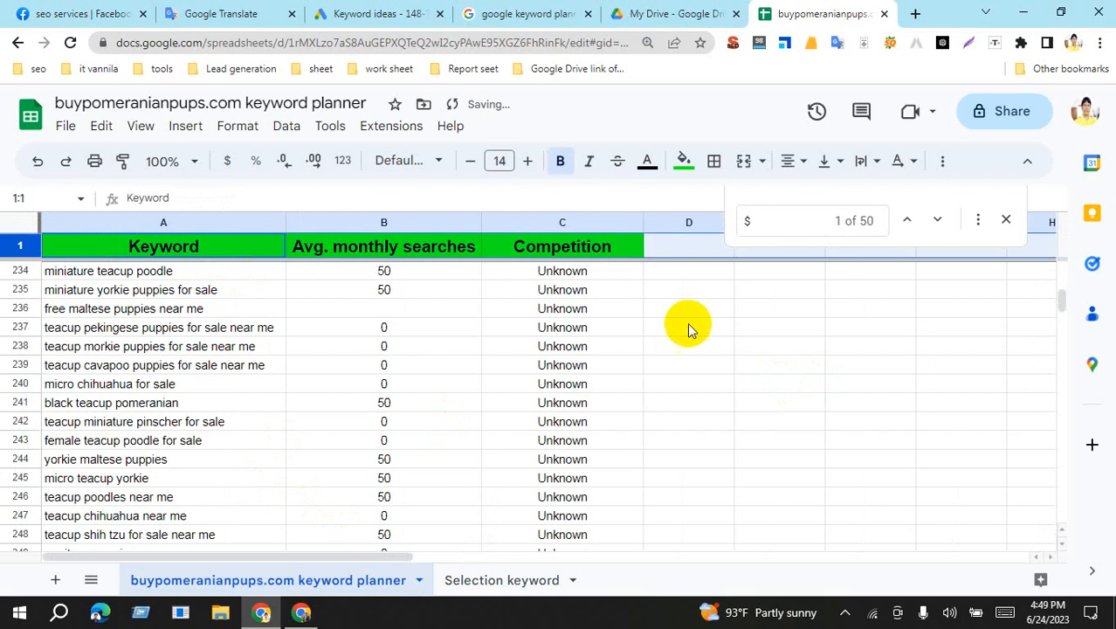
click(509, 580)
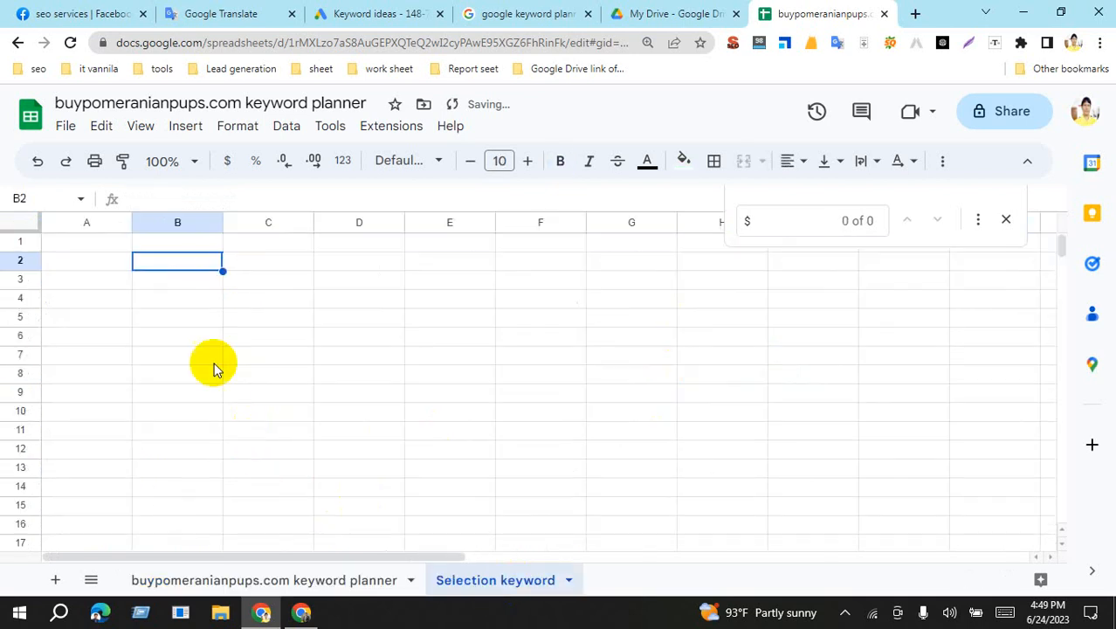
click(90, 244)
key(ctrl+v)
click(615, 305)
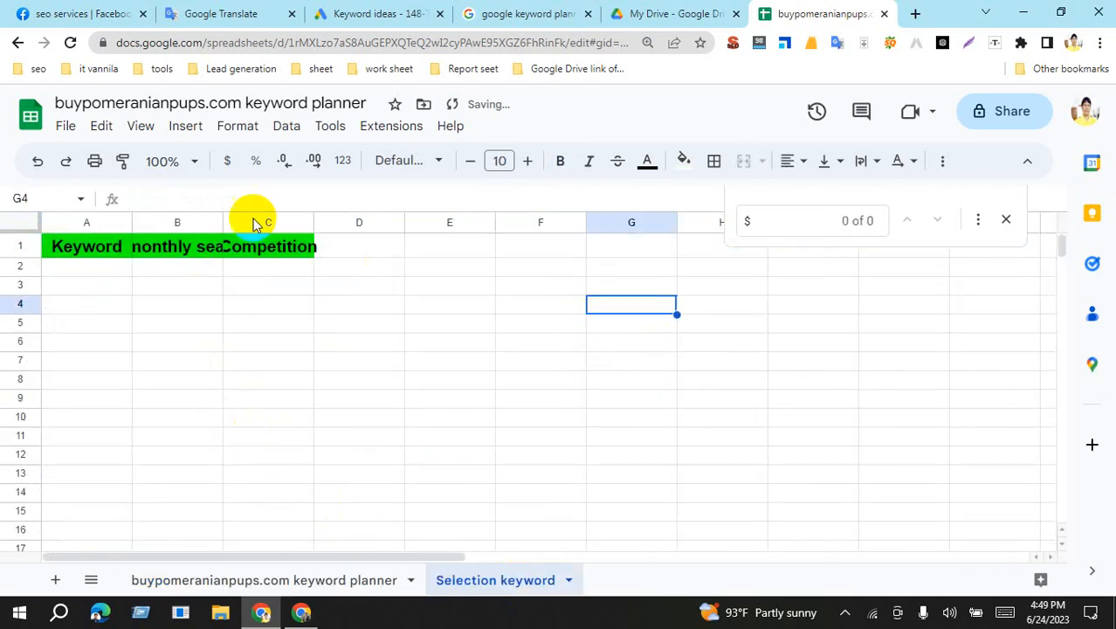
Widen columns A, B and C of the "Selection keyword" sheet to fit their headers, and close the search
drag(223, 218, 372, 218)
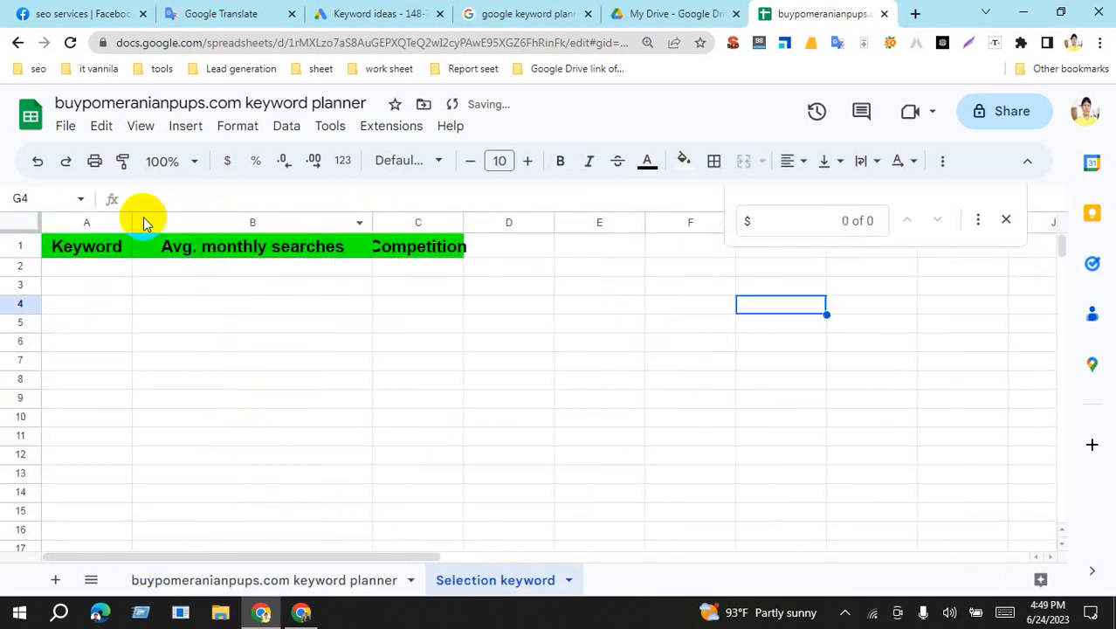
drag(132, 218, 353, 222)
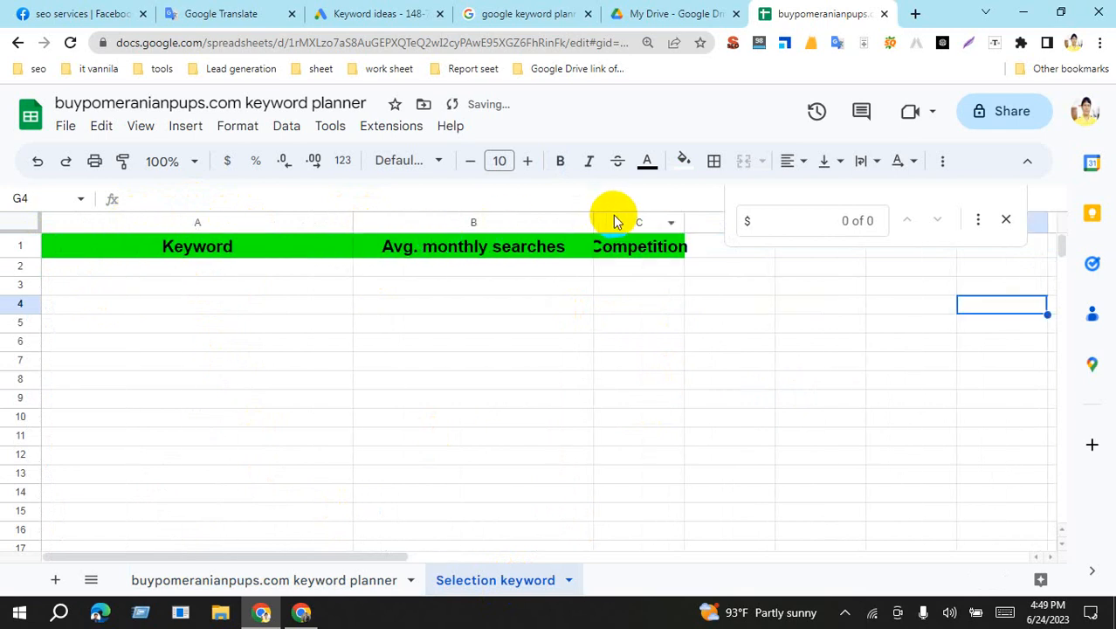
click(1008, 221)
drag(685, 220, 741, 222)
click(420, 251)
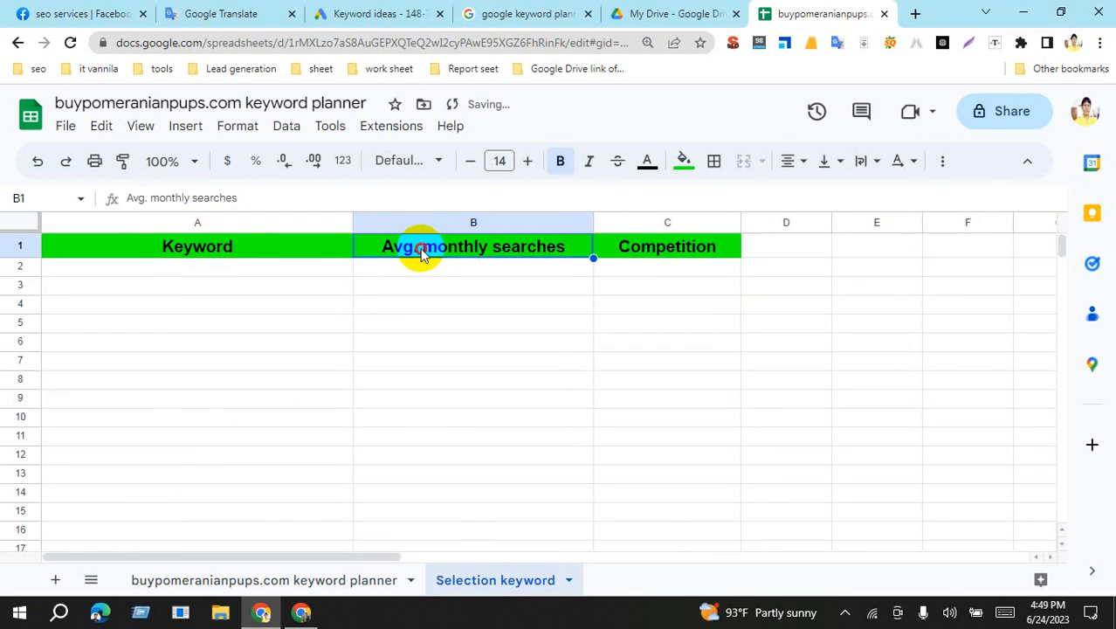
click(568, 269)
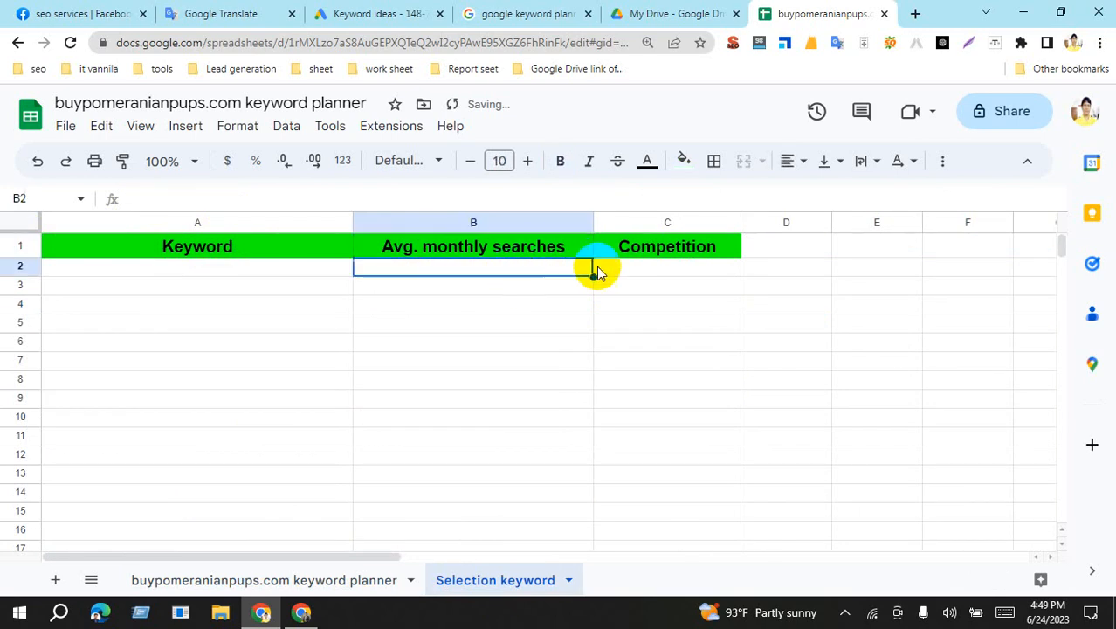
click(671, 272)
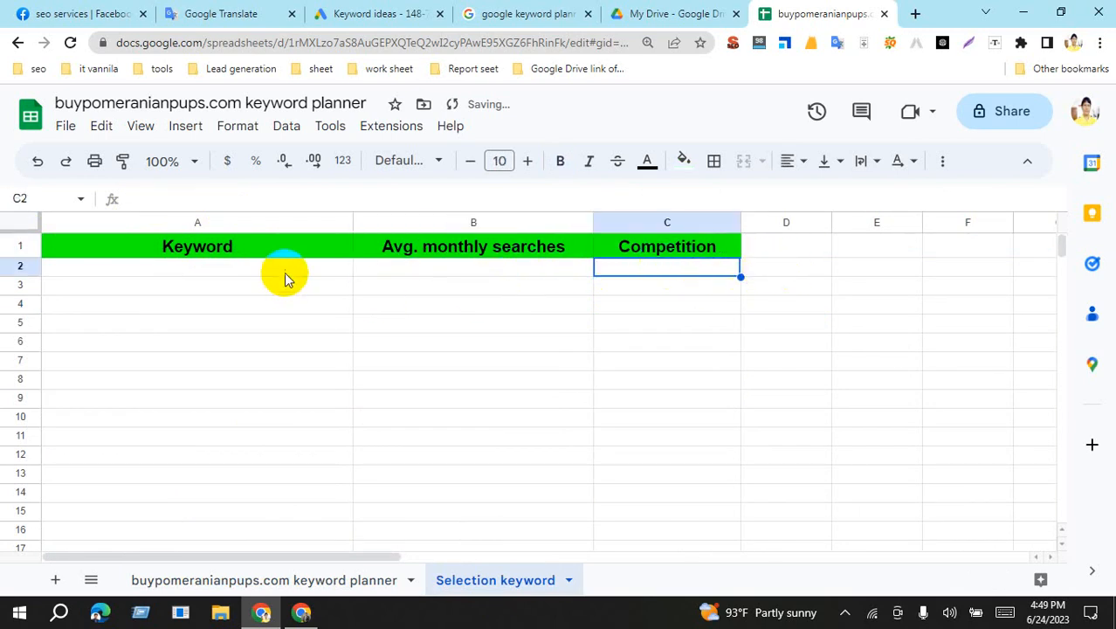
click(347, 272)
click(473, 305)
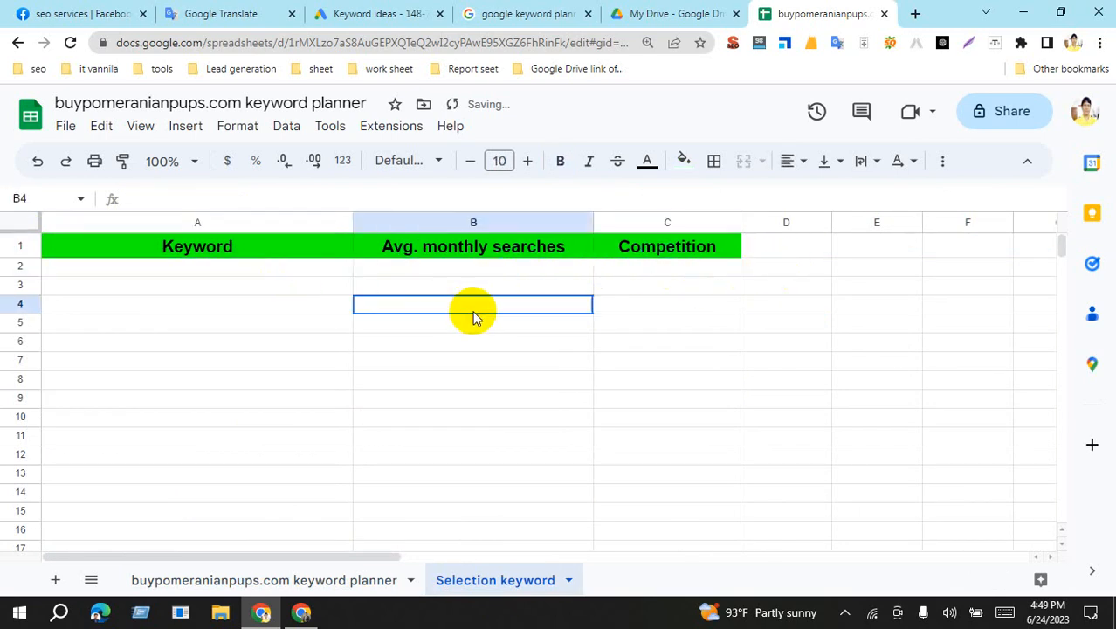
click(290, 580)
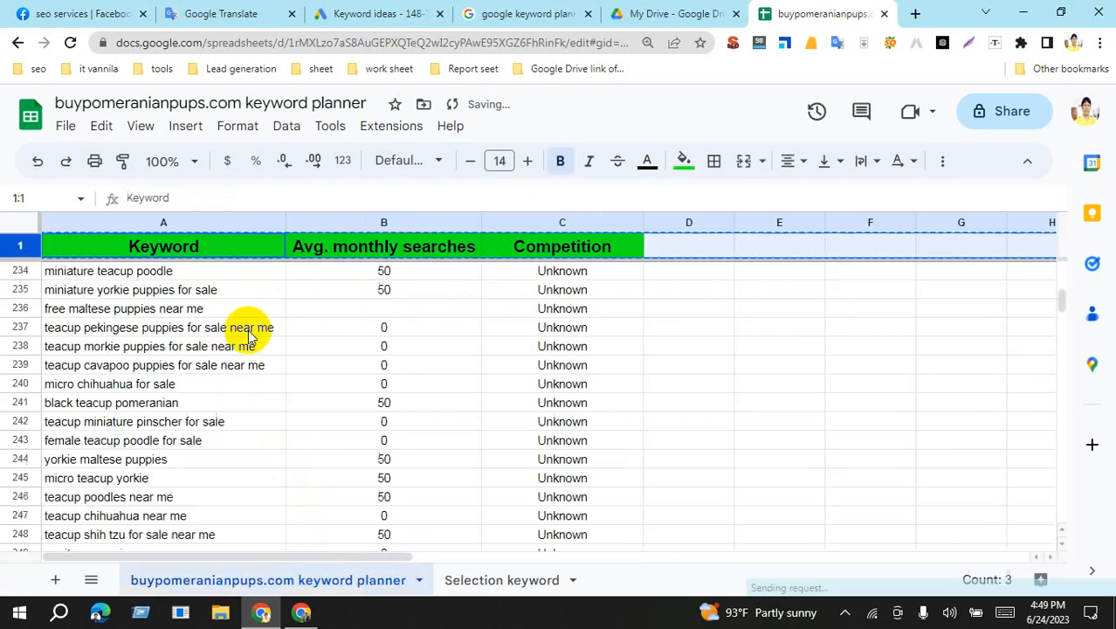
click(528, 580)
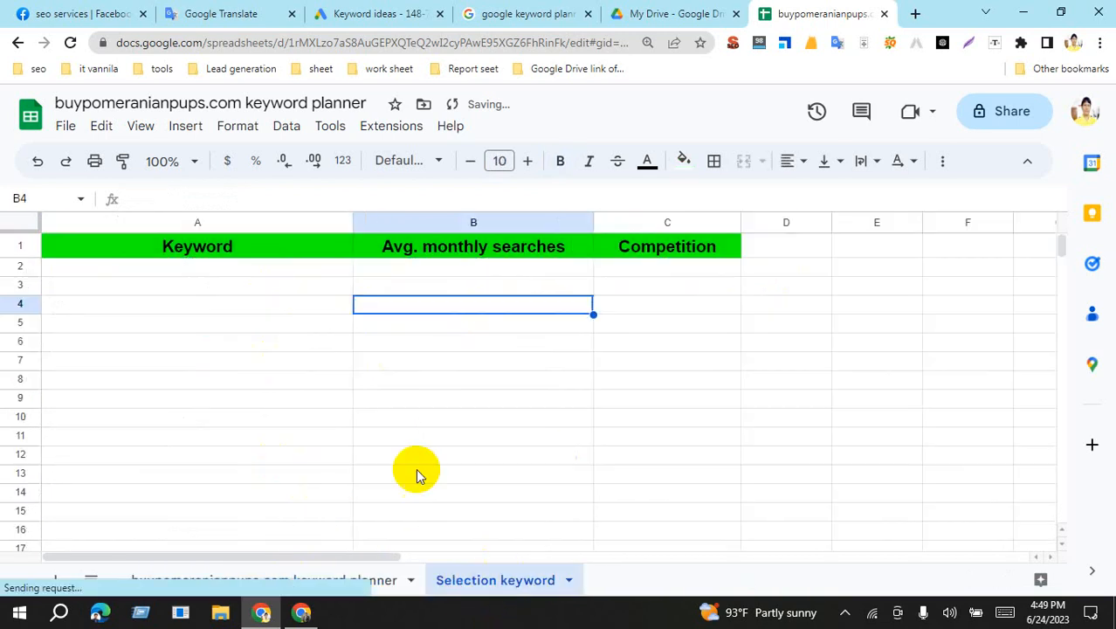
click(236, 271)
click(246, 306)
click(252, 343)
click(239, 287)
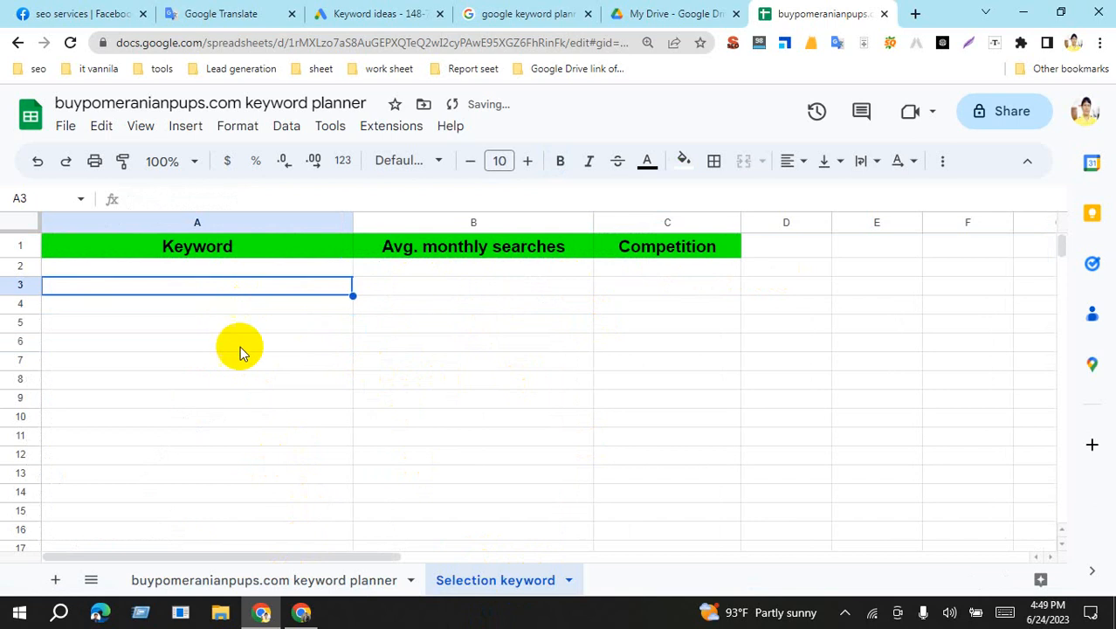
click(241, 345)
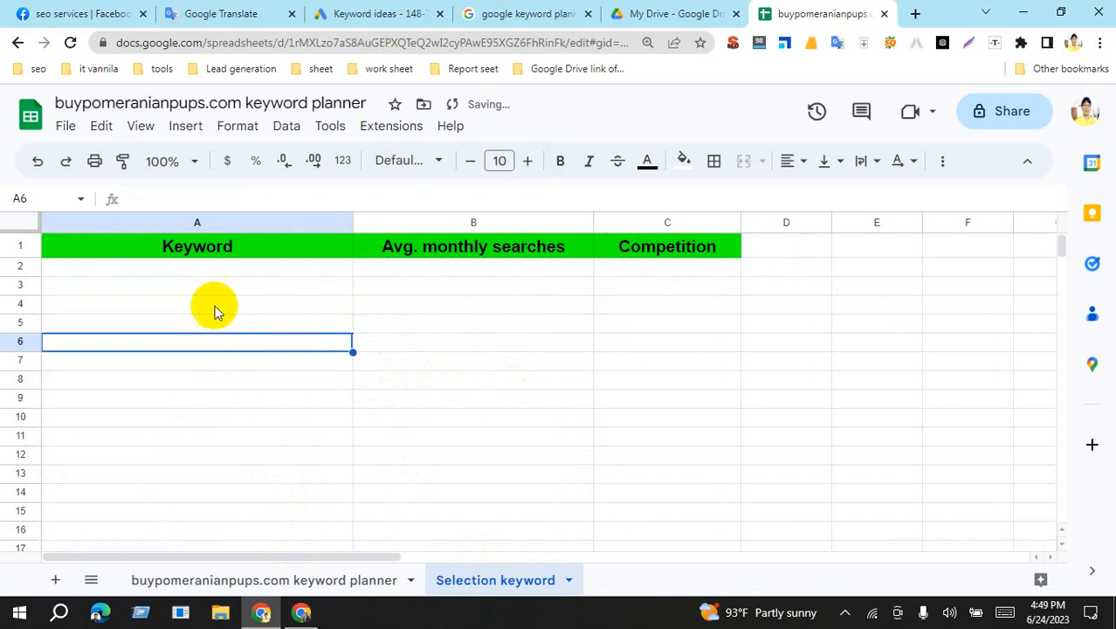
click(223, 269)
click(238, 304)
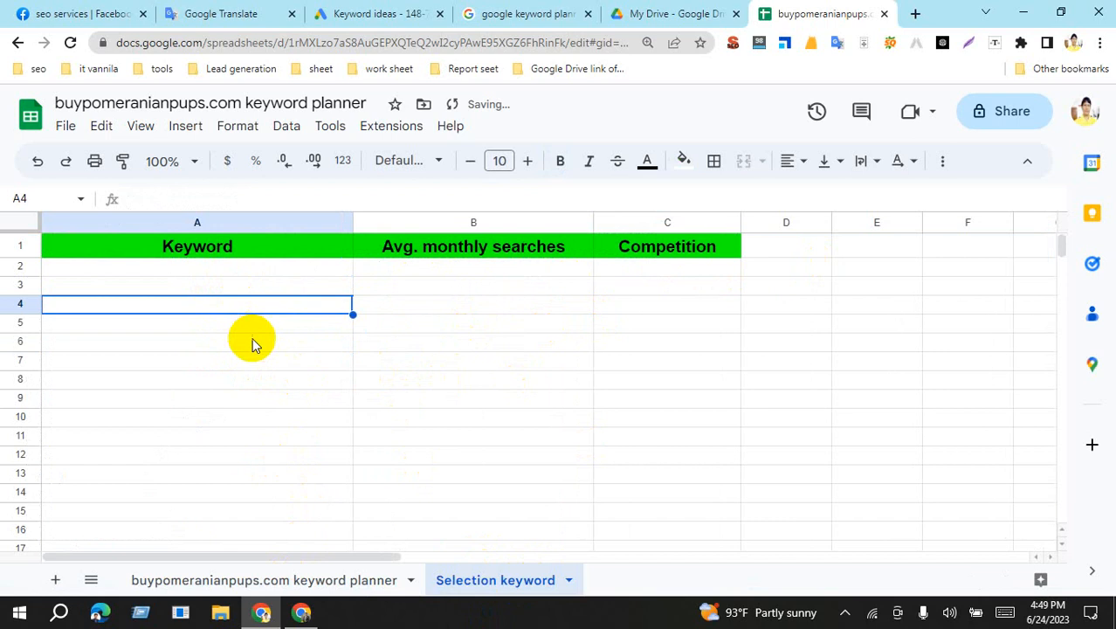
click(252, 343)
Try to open the spreadsheet's sharing settings
click(1011, 111)
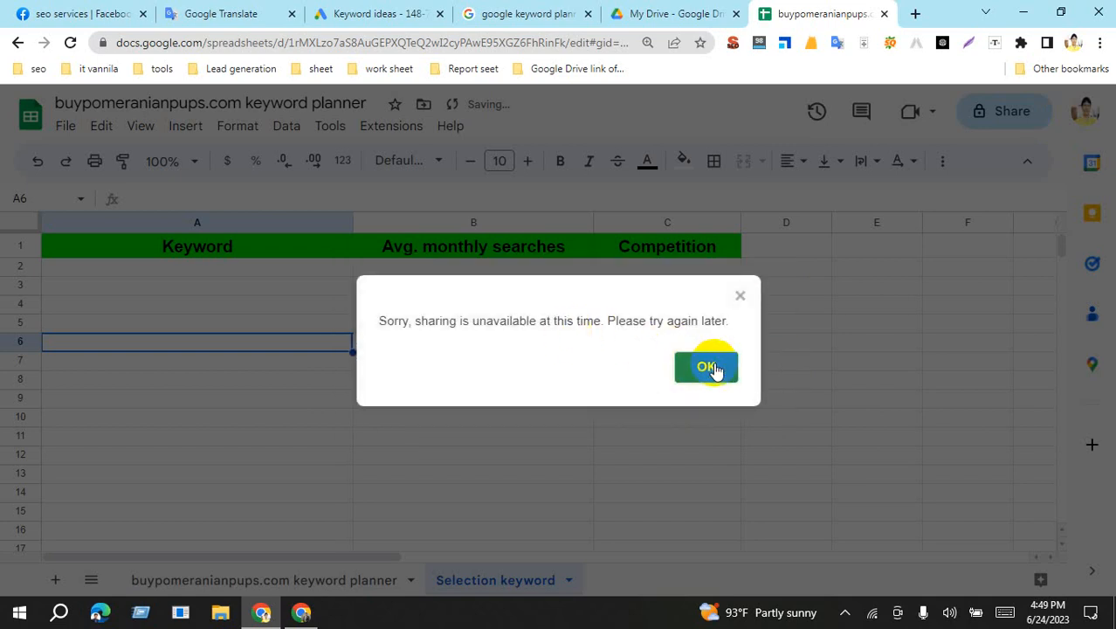
click(714, 368)
click(668, 361)
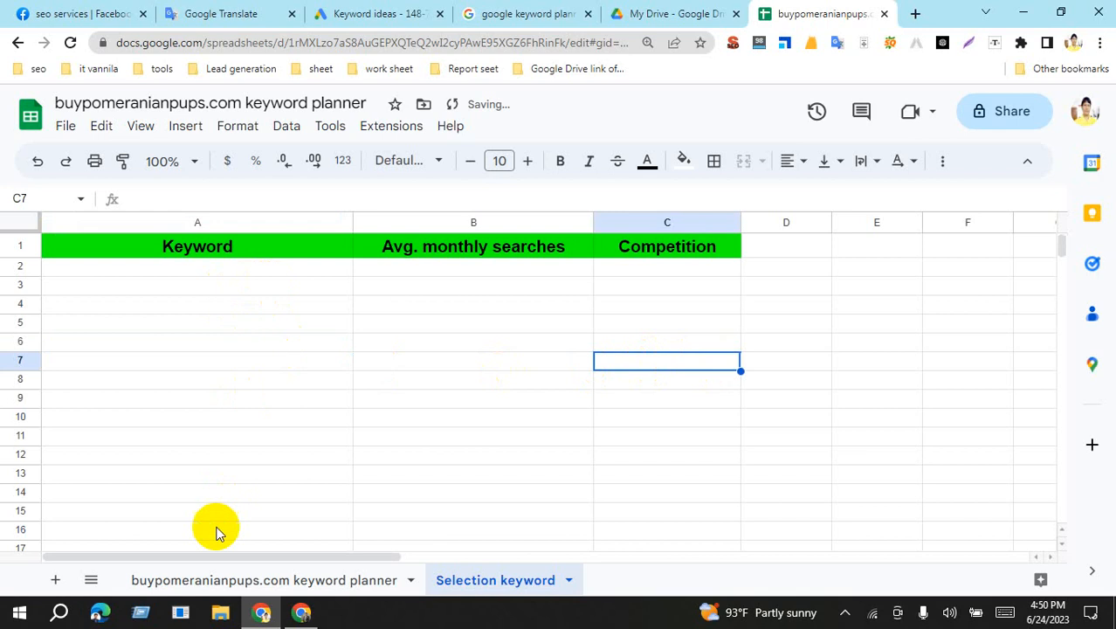
click(219, 580)
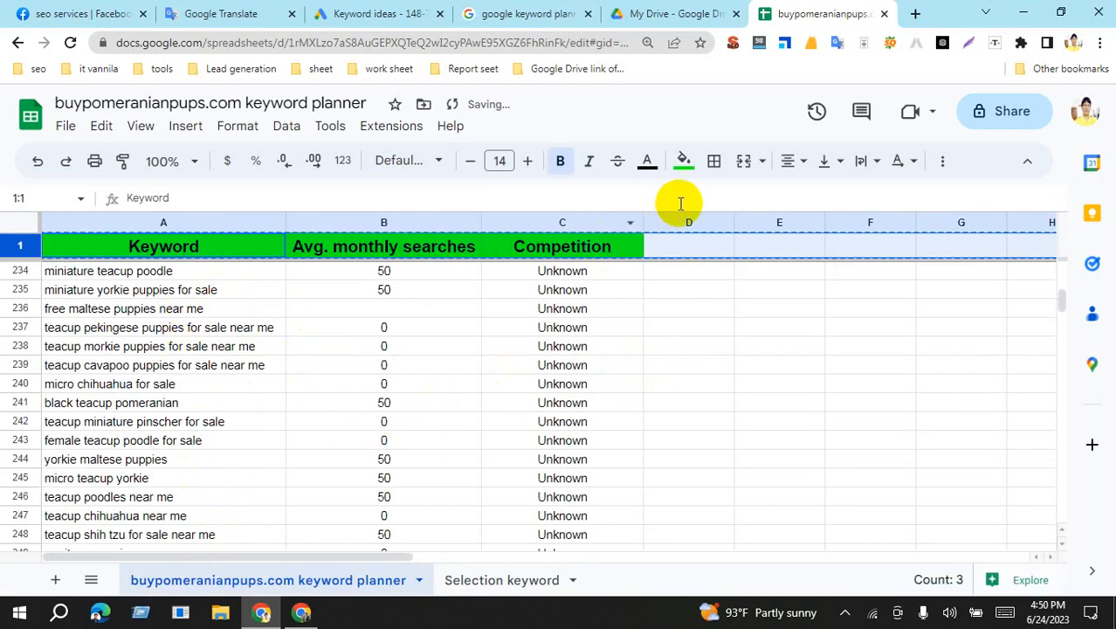
click(476, 580)
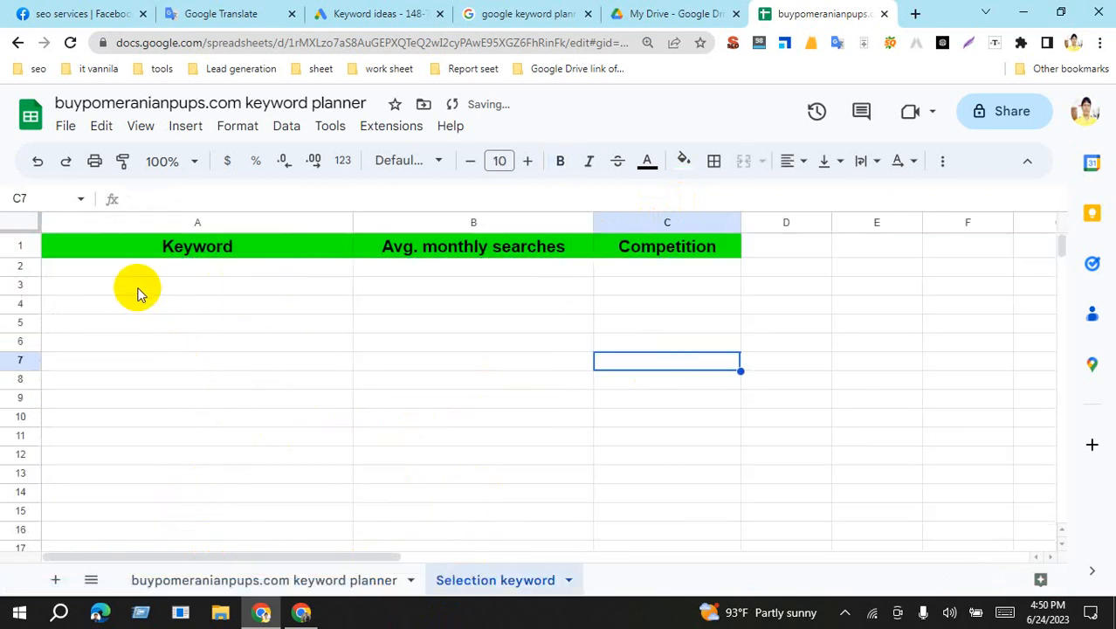
click(137, 293)
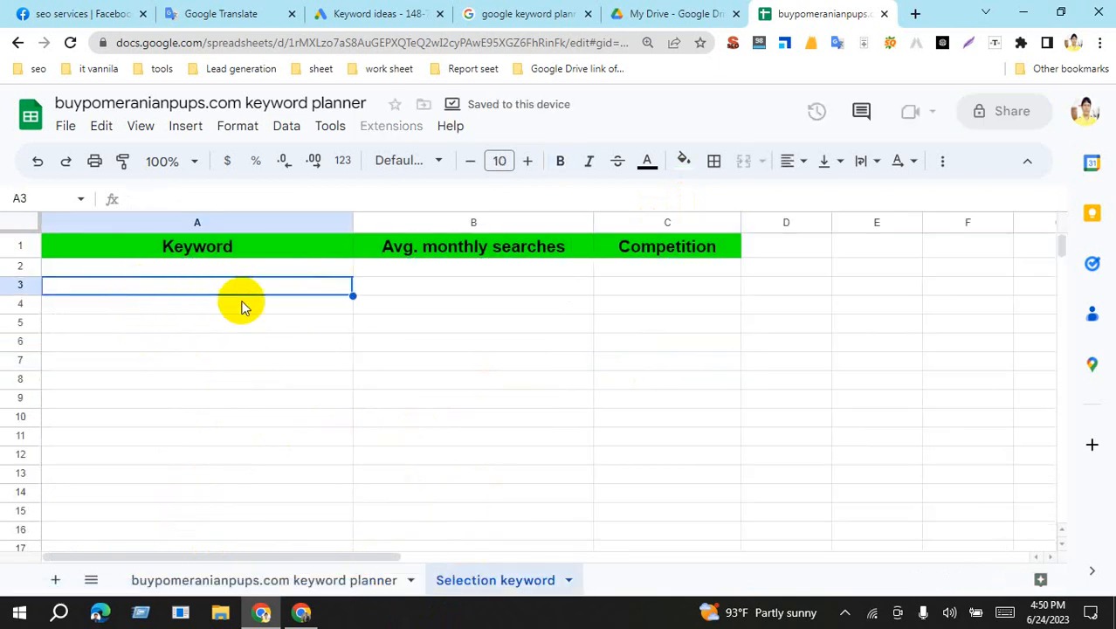
click(227, 380)
click(224, 513)
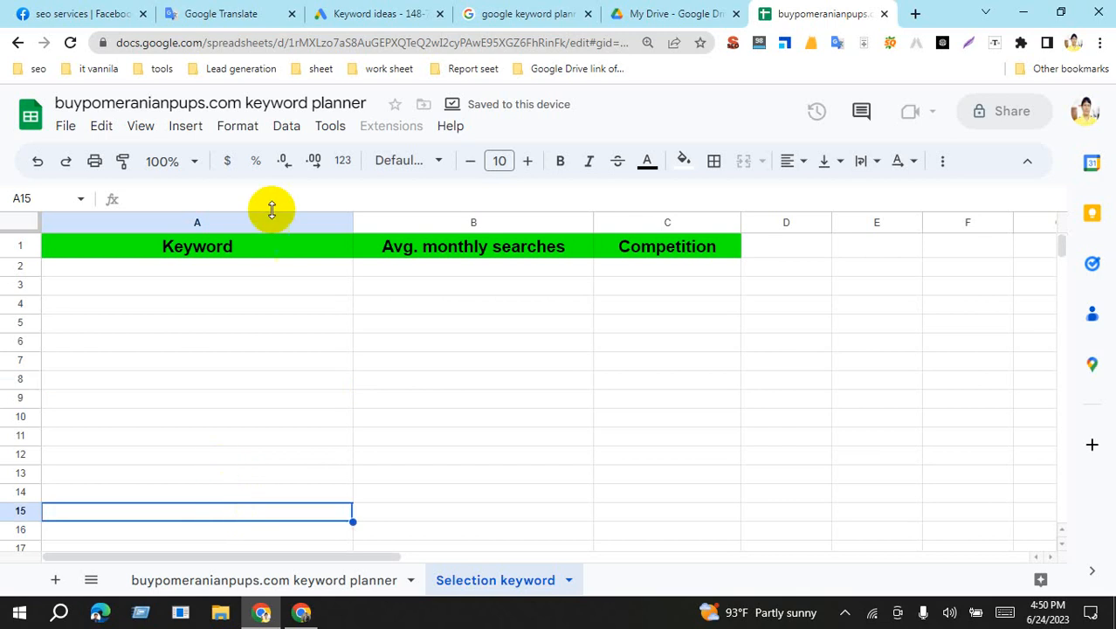
click(274, 284)
click(258, 398)
click(246, 539)
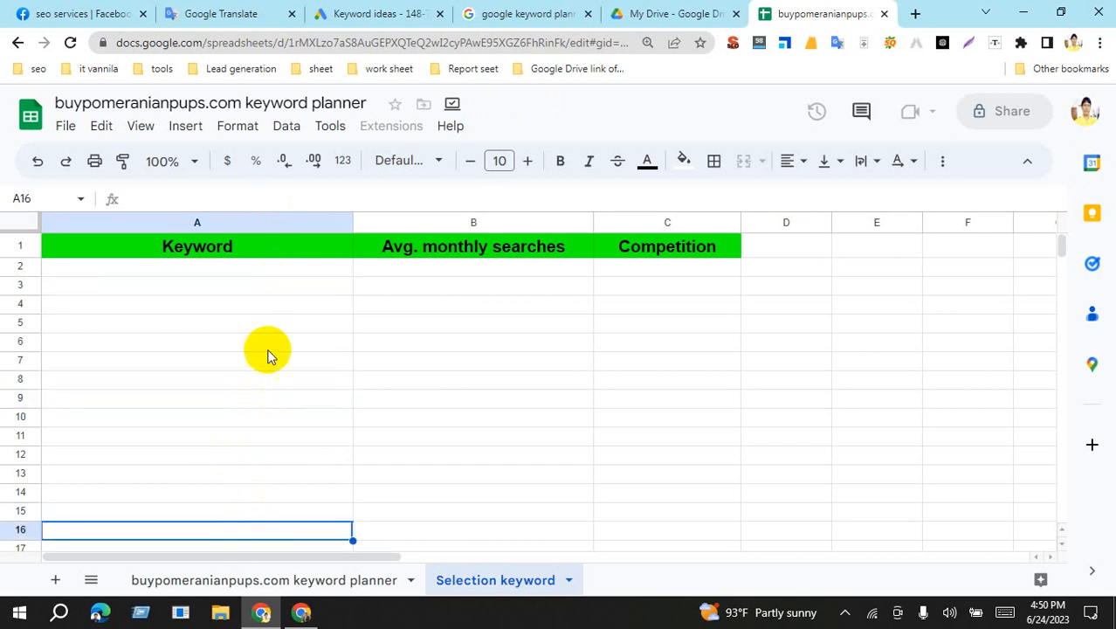
click(272, 291)
click(268, 401)
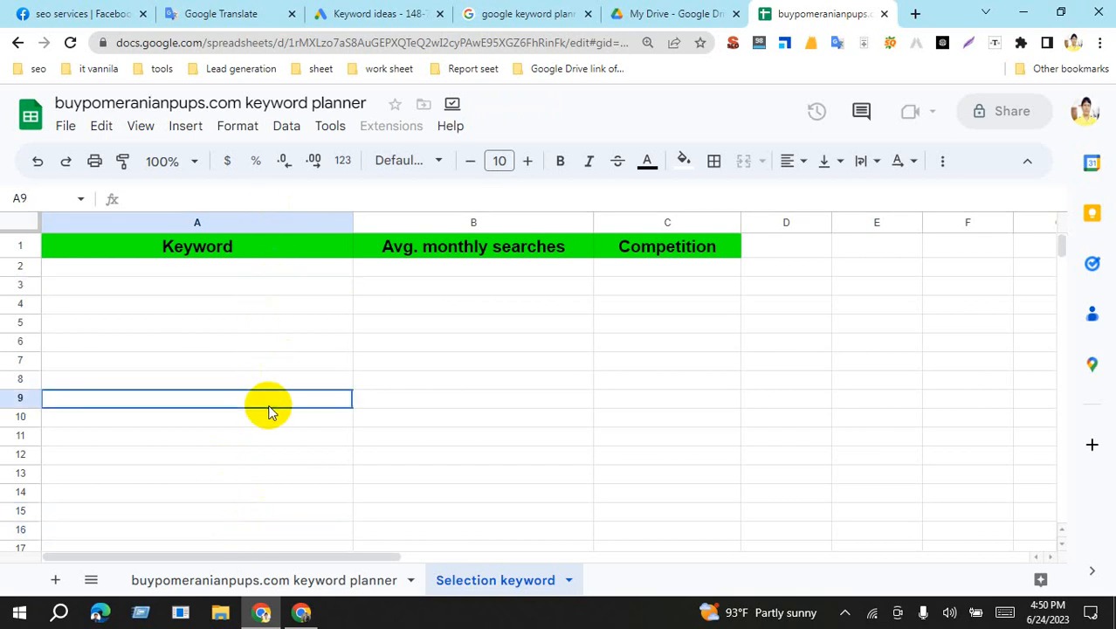
click(257, 514)
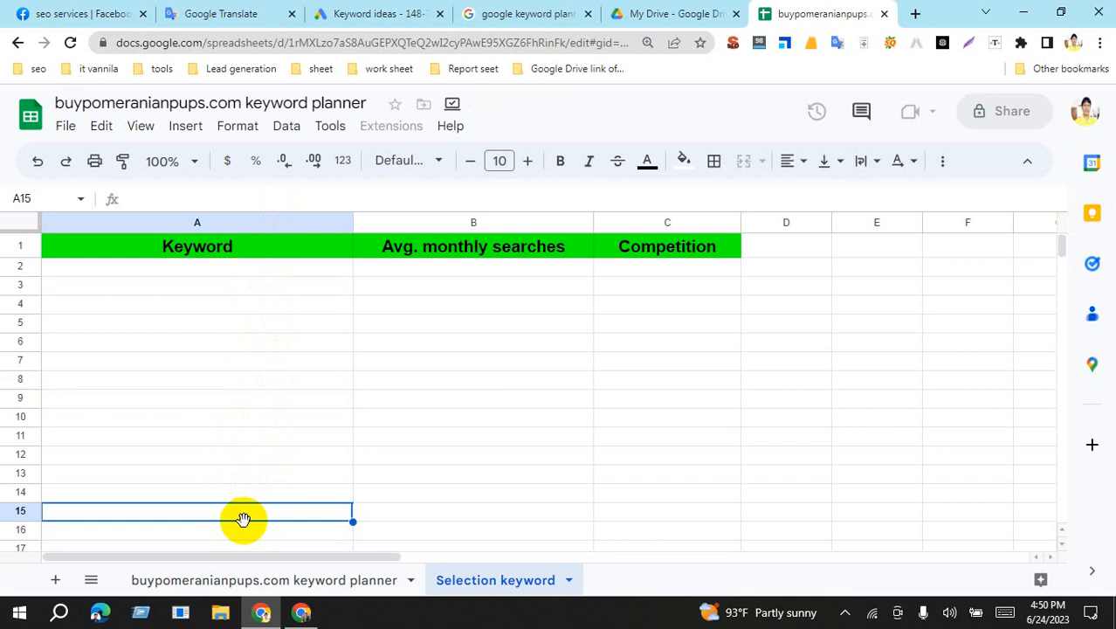
click(257, 285)
click(443, 286)
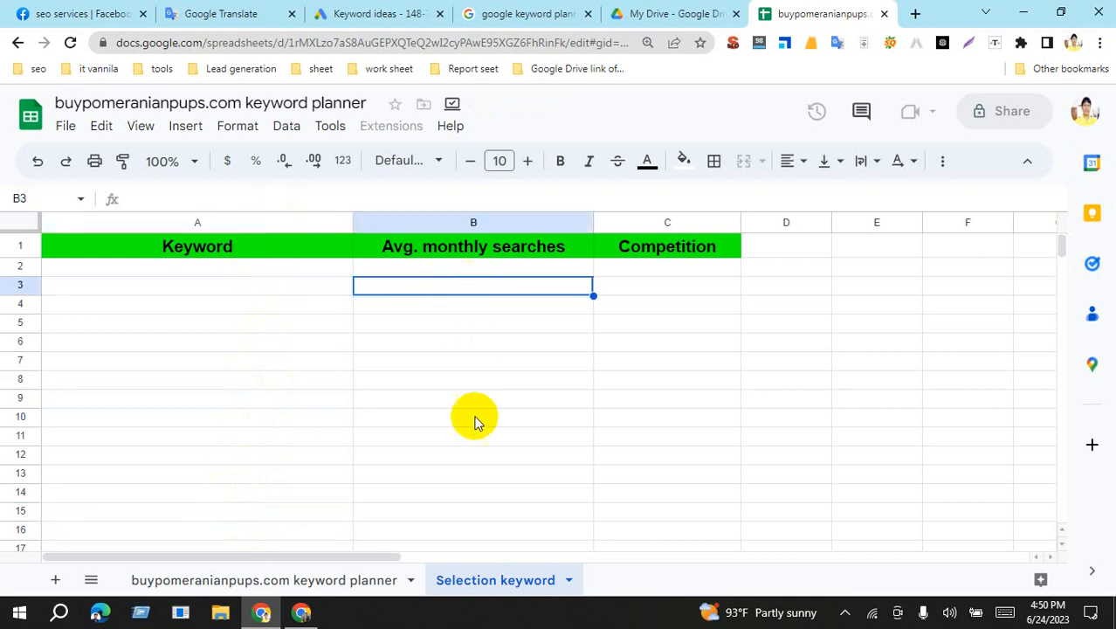
click(461, 453)
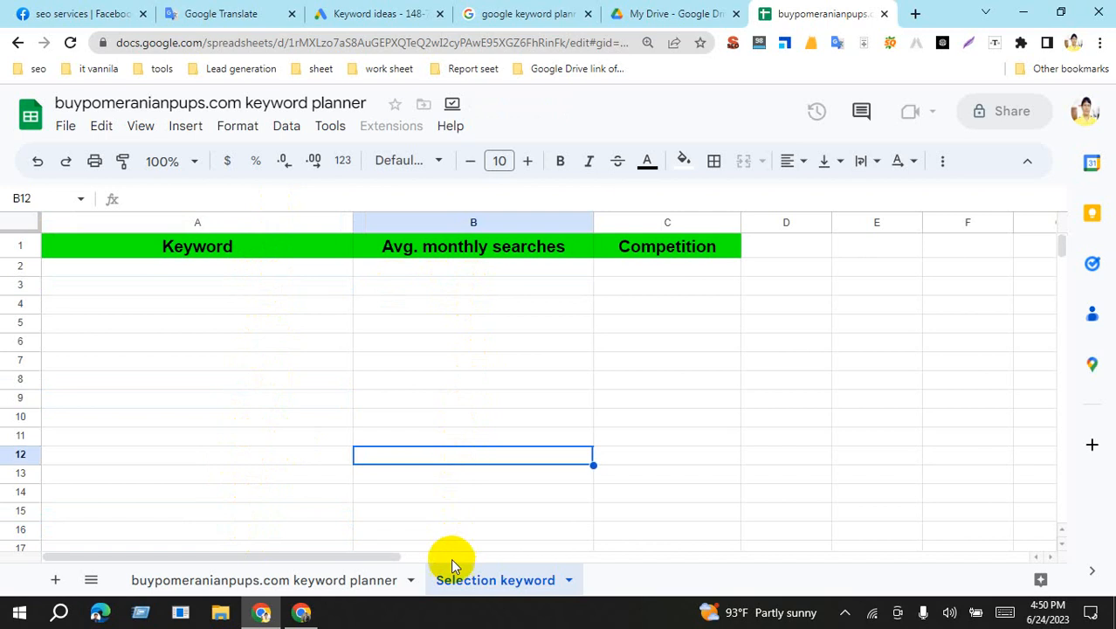
click(491, 284)
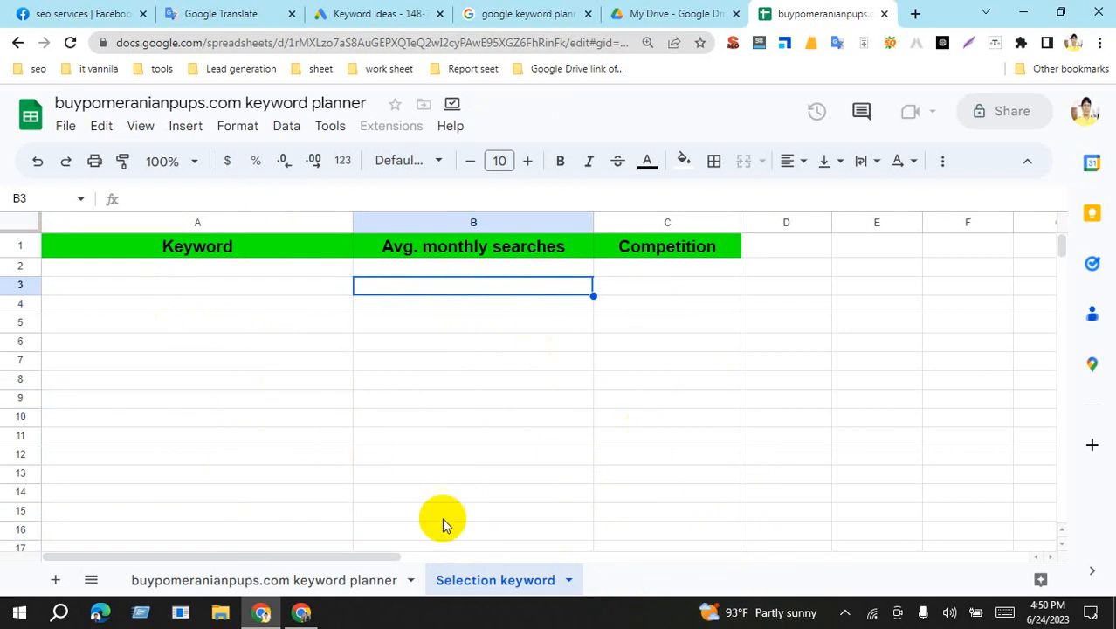
Capture the sheet area with Lightshot and draw four red rectangles, one under the Keyword header and three staggered below it
click(967, 43)
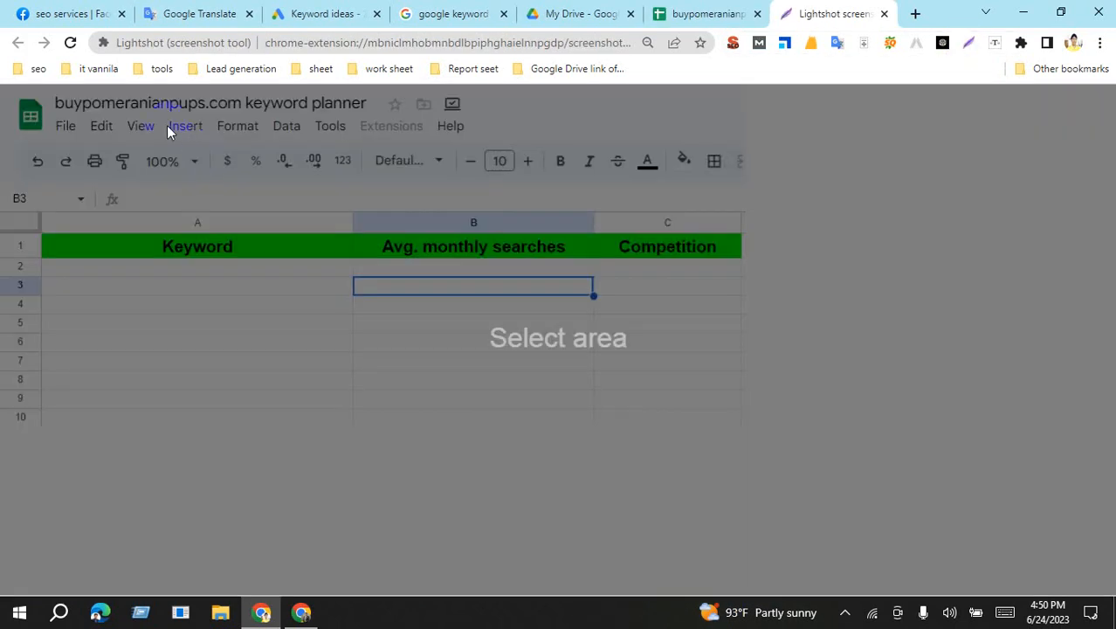
drag(165, 123, 1058, 572)
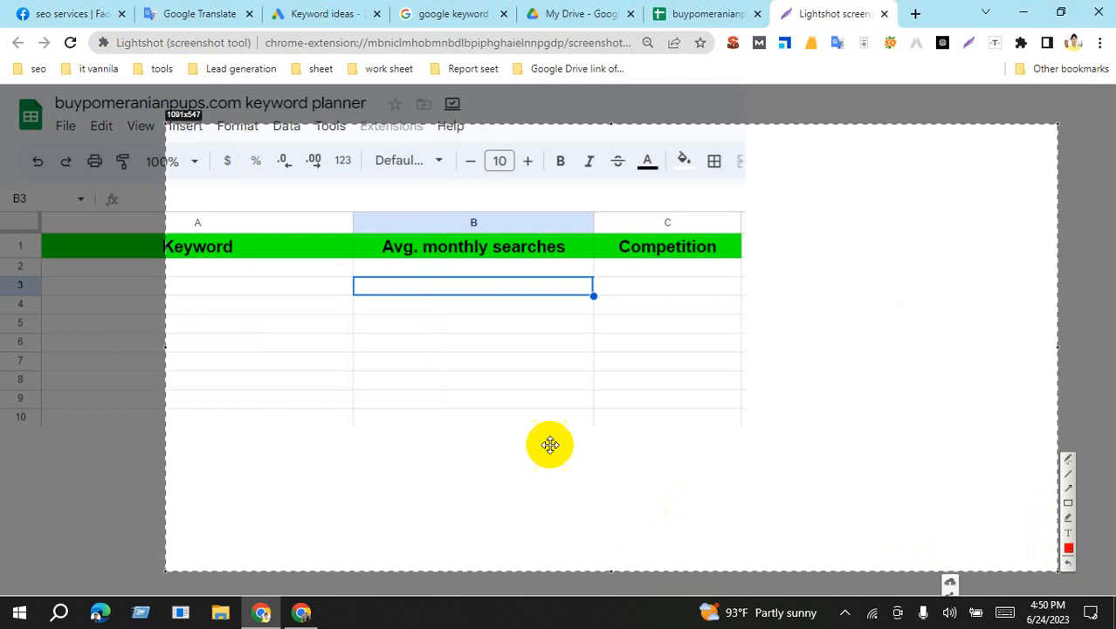
click(1068, 504)
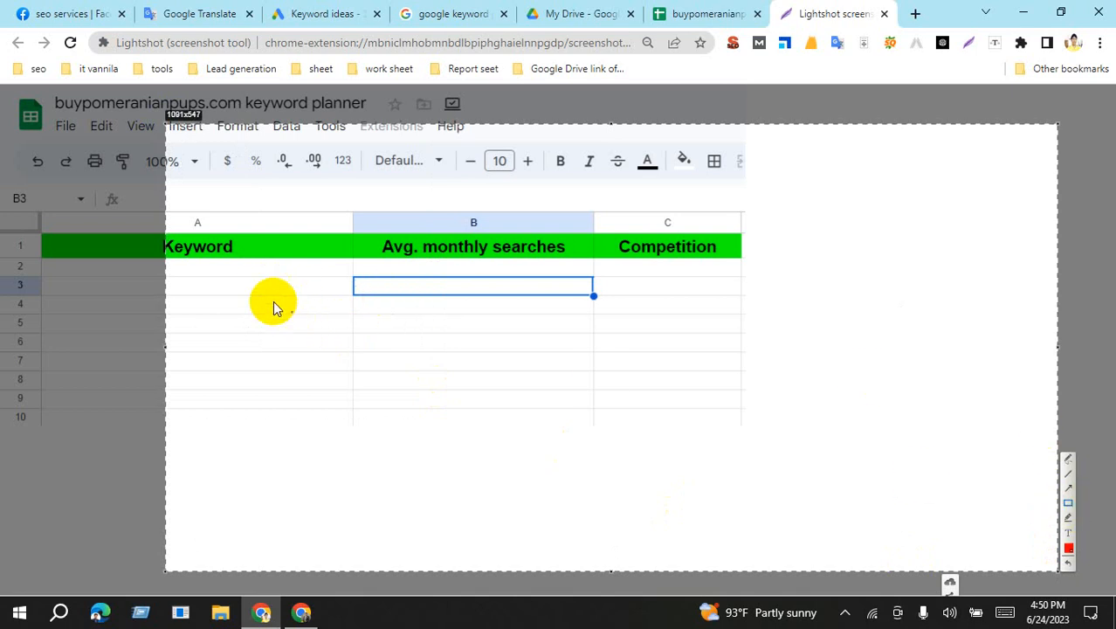
drag(256, 301, 323, 320)
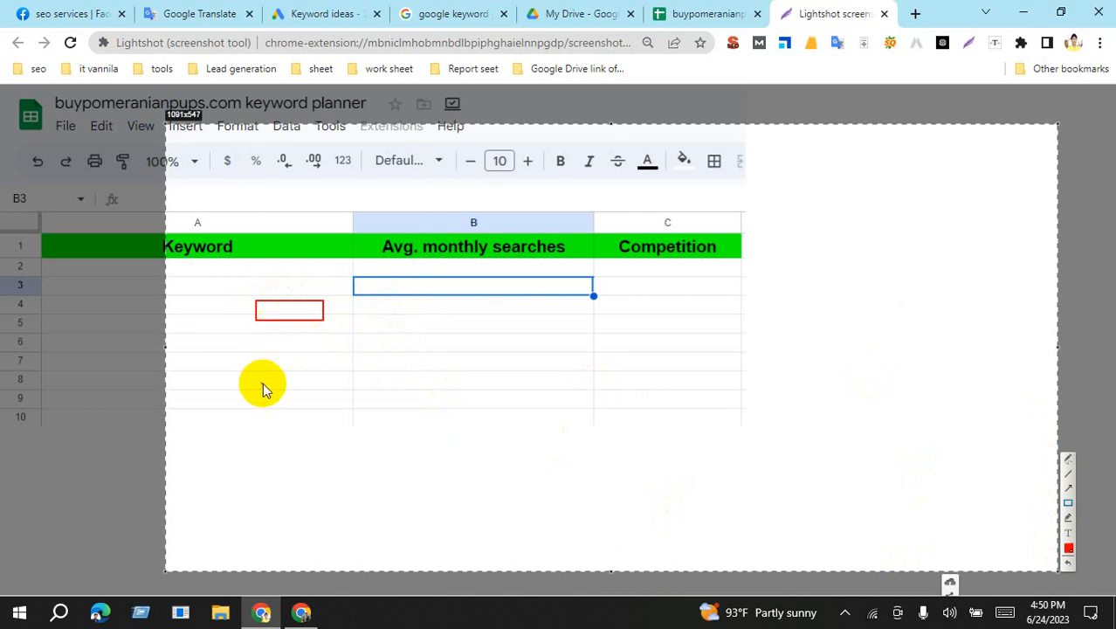
drag(261, 395, 344, 429)
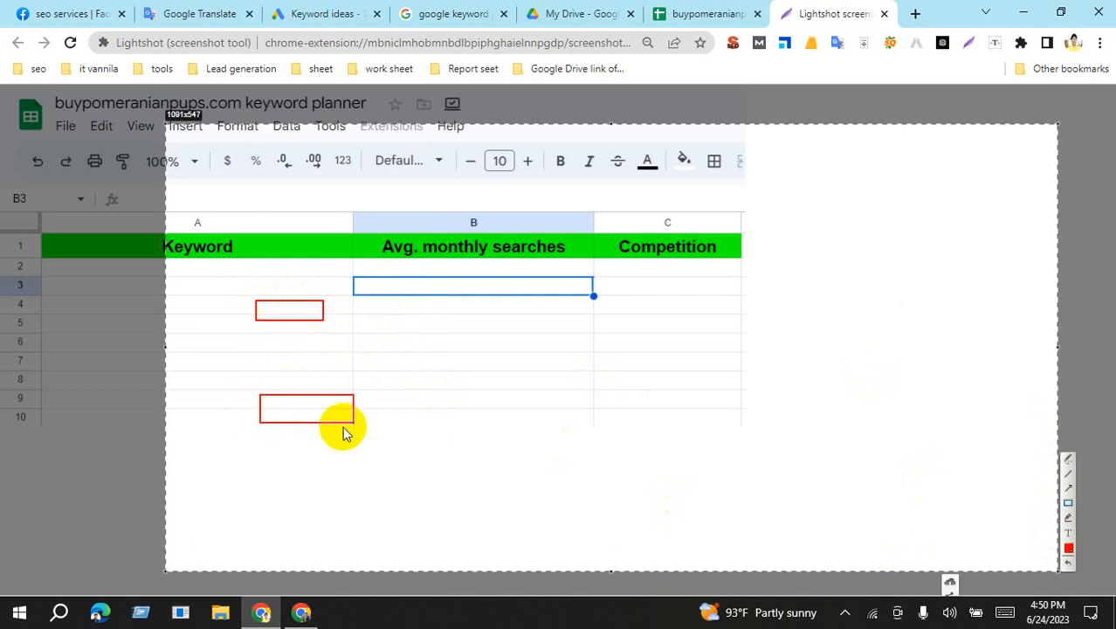
drag(265, 478, 365, 516)
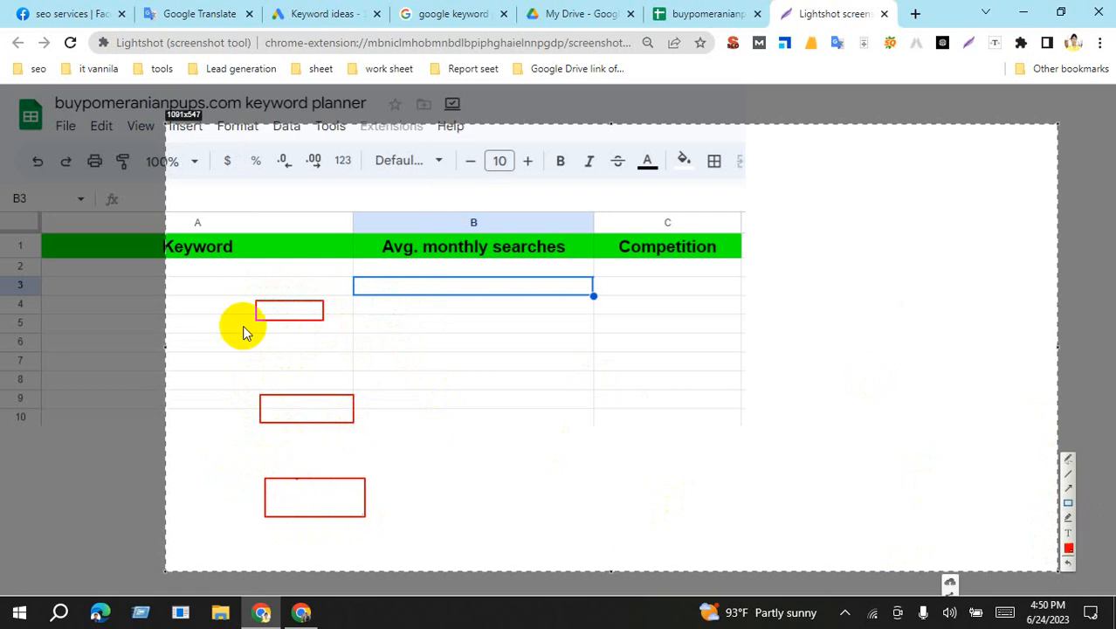
drag(185, 265, 245, 286)
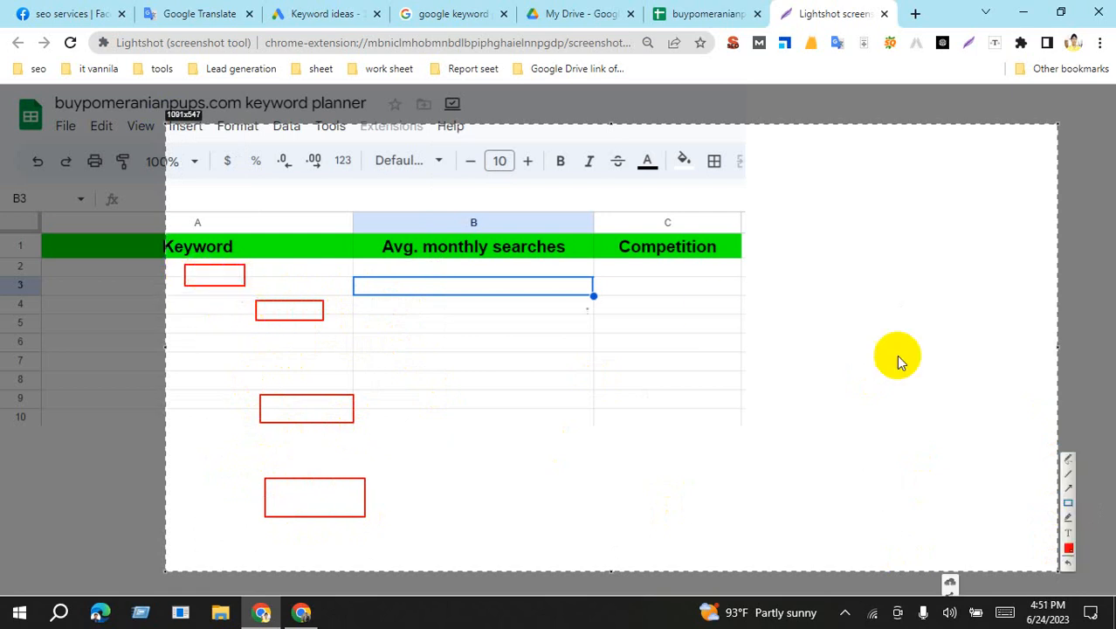
Draw red arrows from the uppermost rectangle to the three lower ones, plus one arrow pointing right from the second rectangle
click(1069, 488)
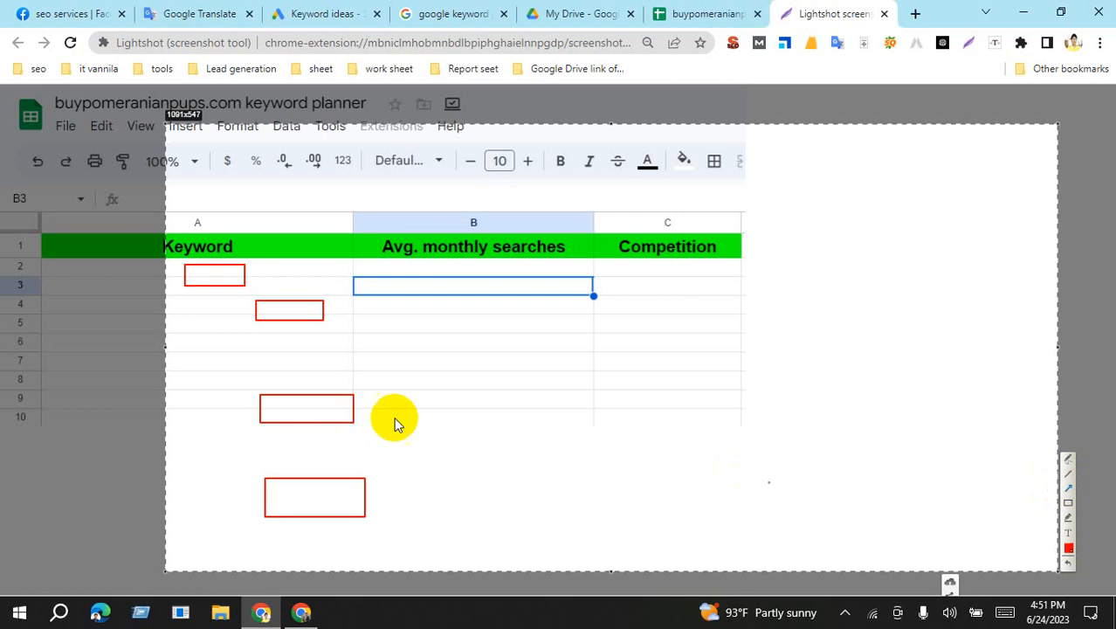
drag(244, 284, 269, 398)
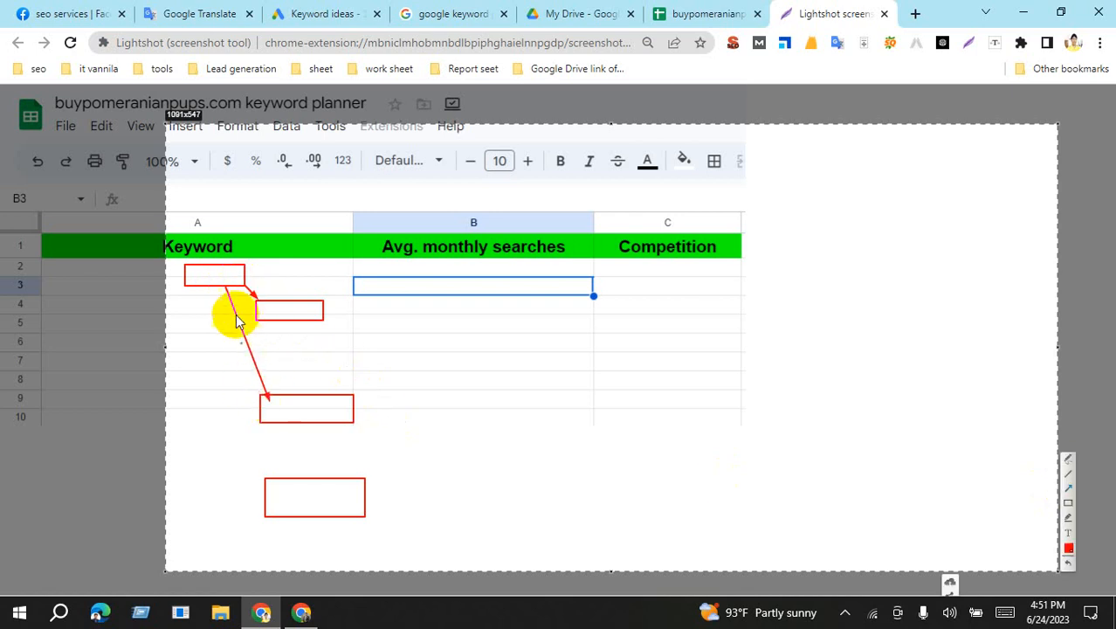
drag(225, 289, 234, 374)
drag(245, 423, 265, 487)
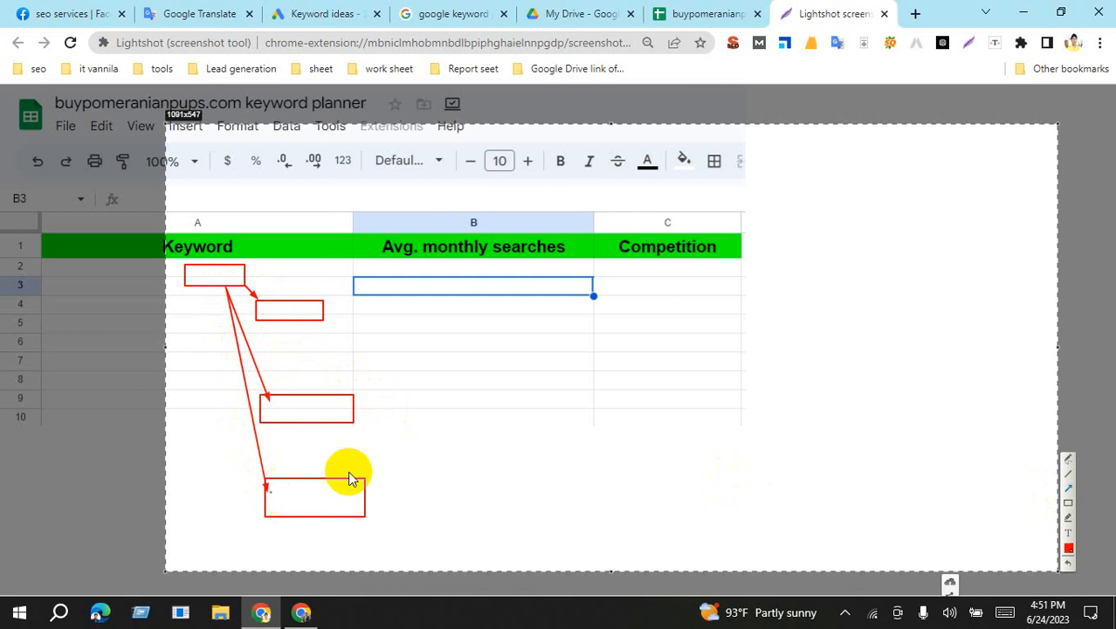
drag(324, 308, 405, 311)
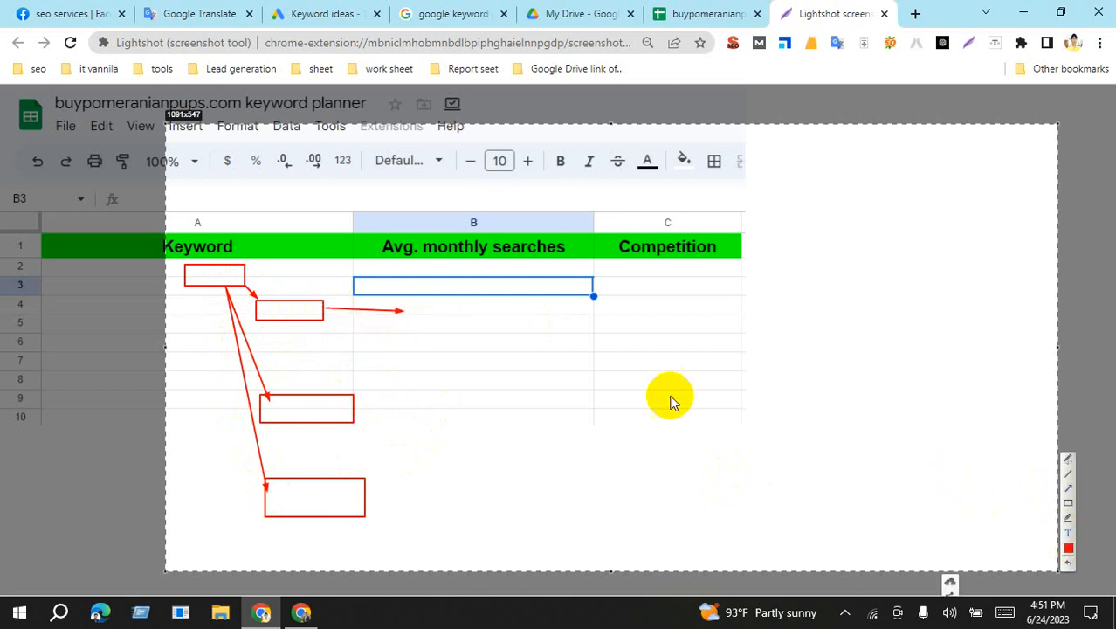
Label each of the three lower rectangles "10" and group the labels with a yellow curly brace drawn with the marker
click(415, 308)
text(10)
click(368, 403)
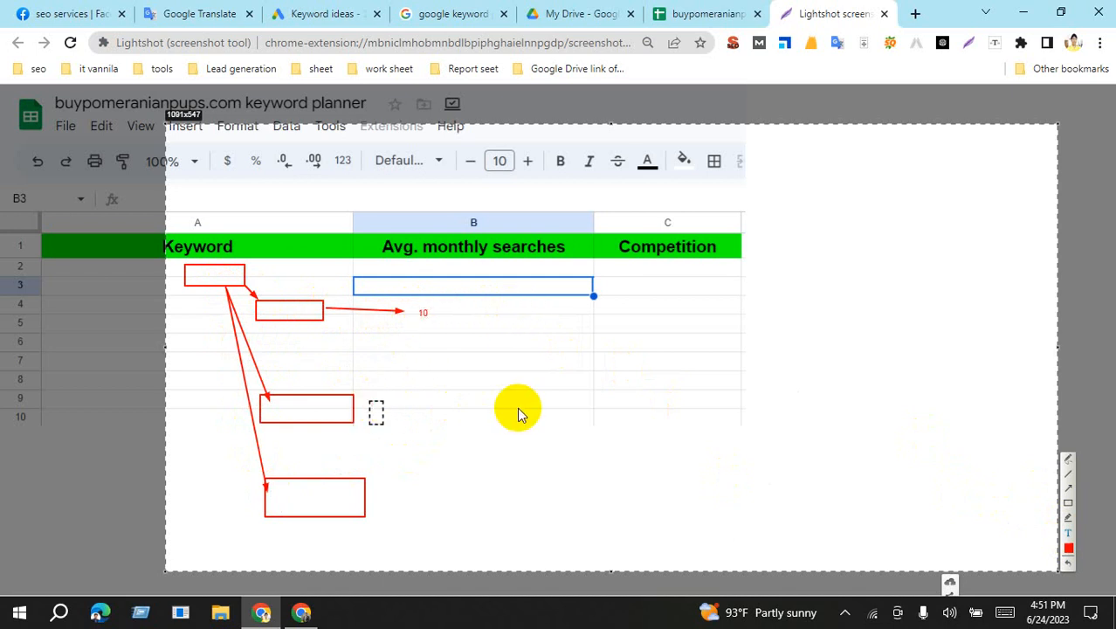
text(10)
click(400, 486)
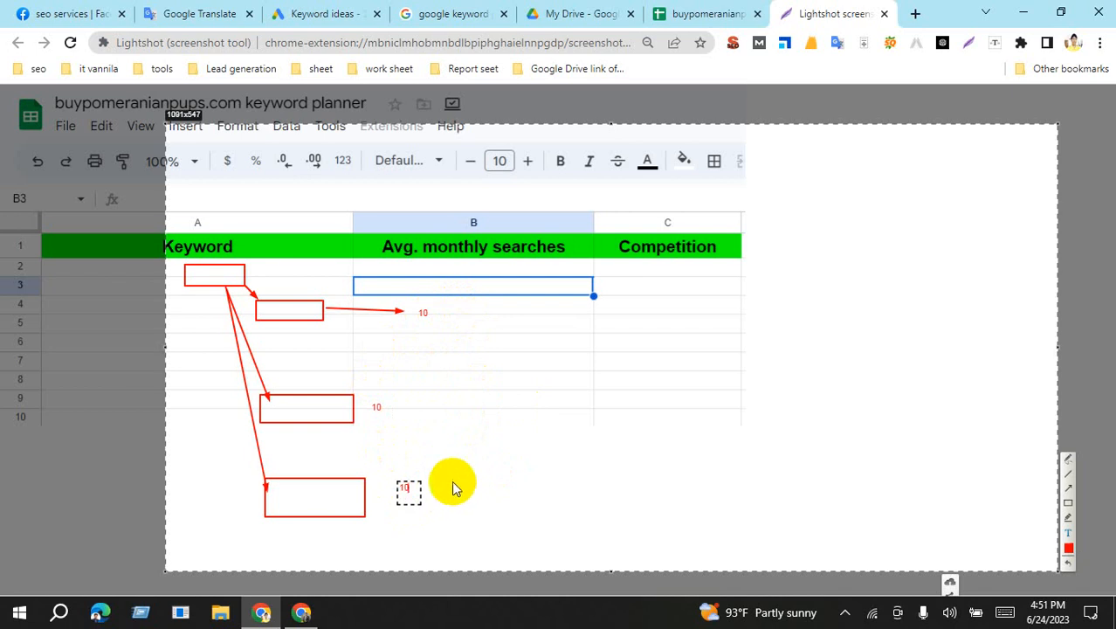
click(1068, 517)
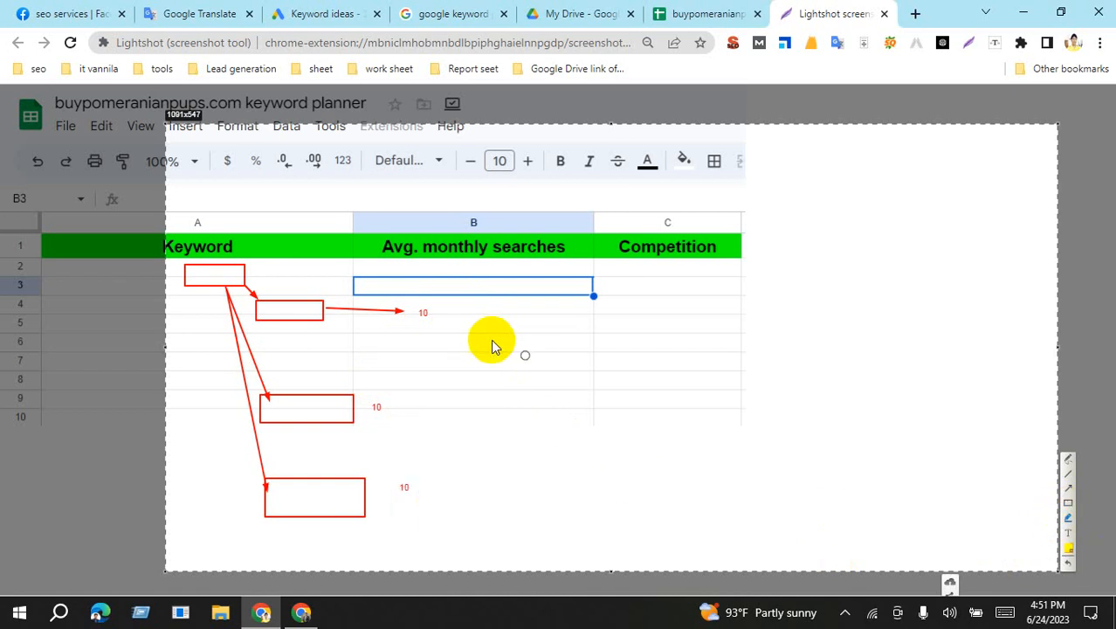
mouse_move(438, 313)
mouse_down()
mouse_move(447, 382)
mouse_move(394, 410)
mouse_move(432, 427)
mouse_move(421, 490)
mouse_up()
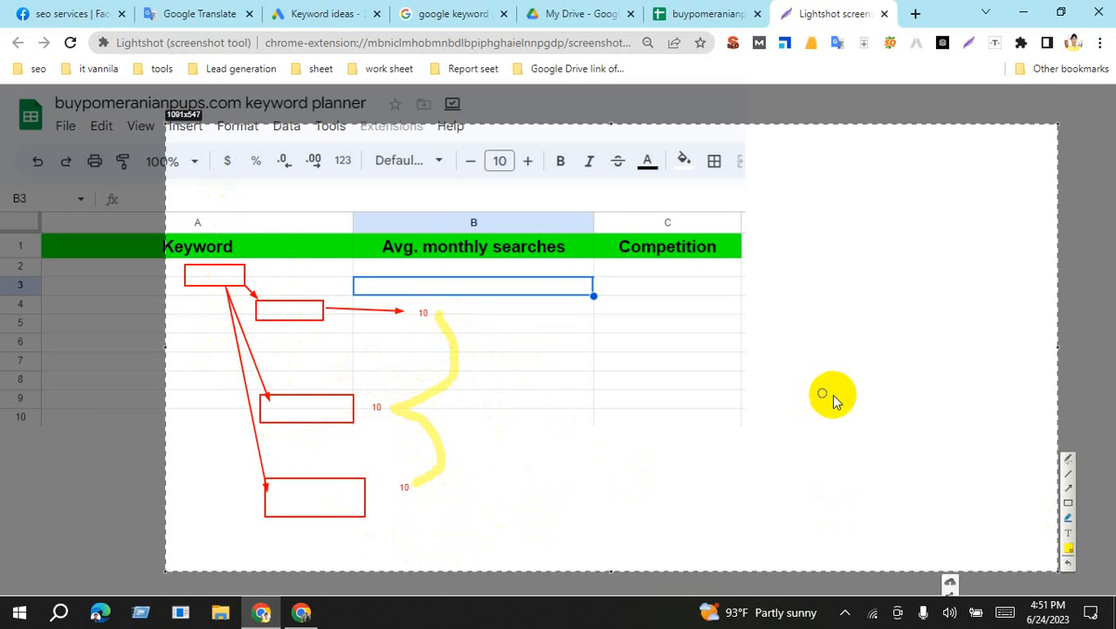
Close the Lightshot capture and return to the "buypomeranianpups.com keyword planner" sheet
click(884, 14)
click(634, 380)
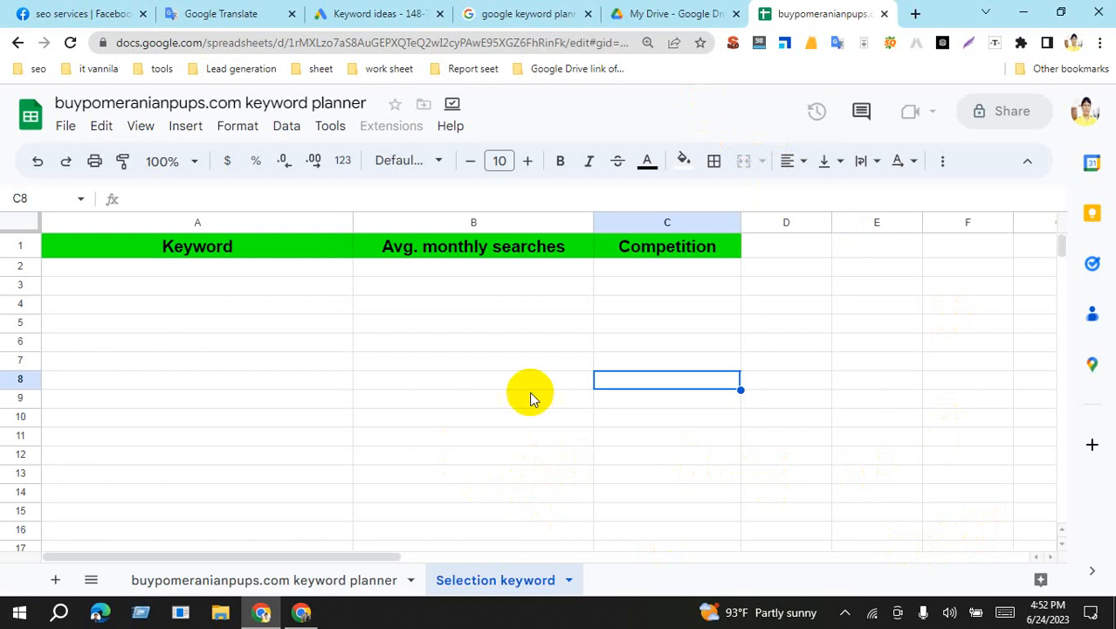
click(361, 578)
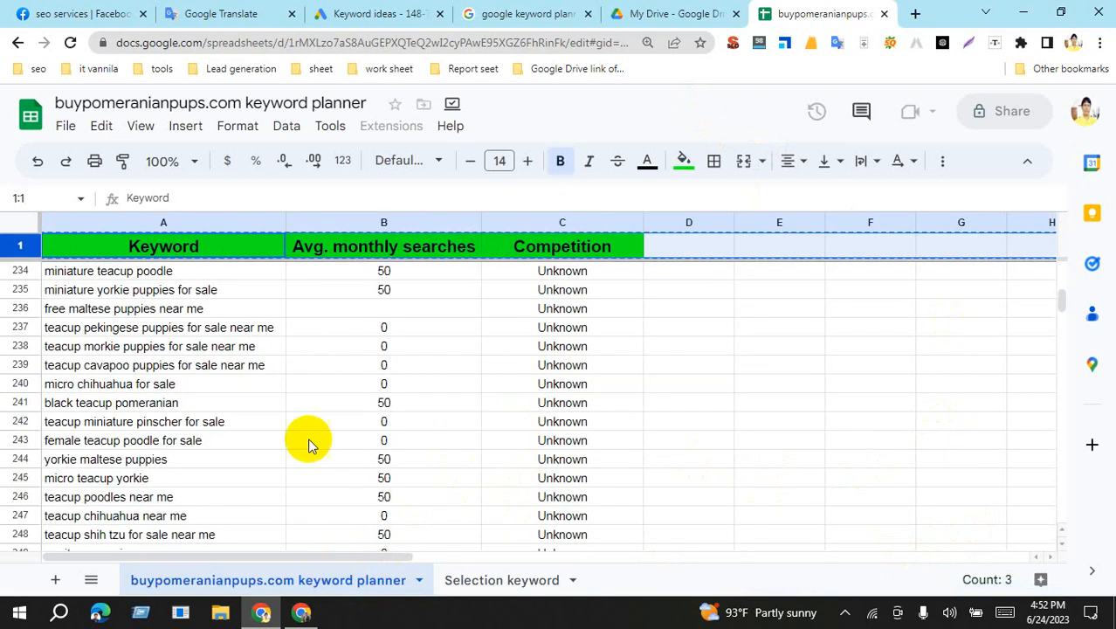
click(763, 353)
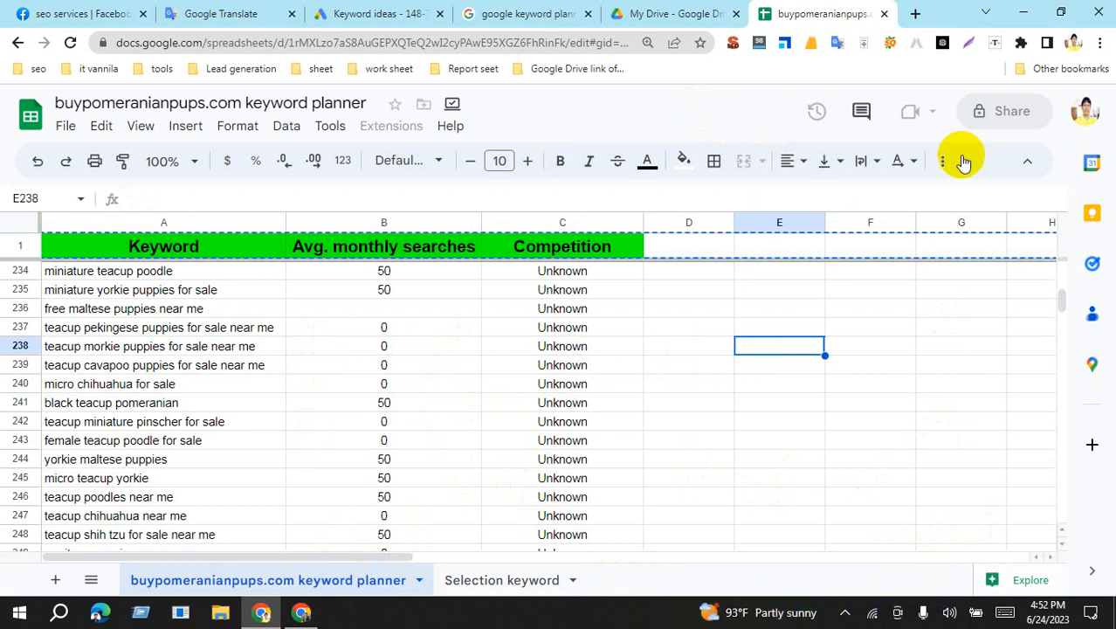
Minimize both browser windows to reach the desktop and select the FastStone Capture shortcut
click(1024, 13)
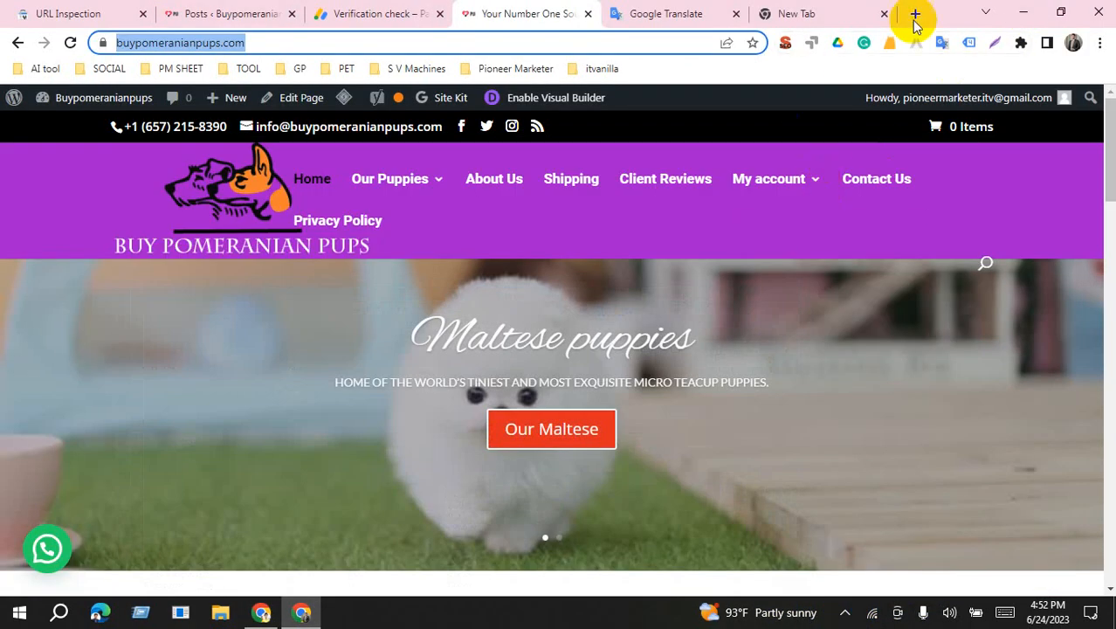
click(1023, 12)
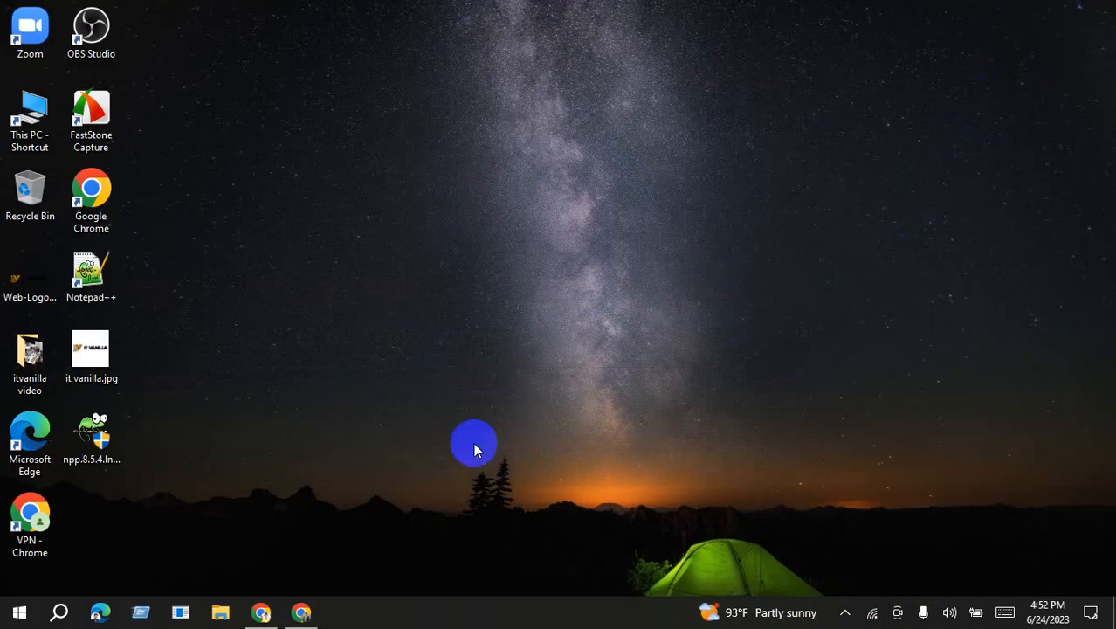
click(97, 108)
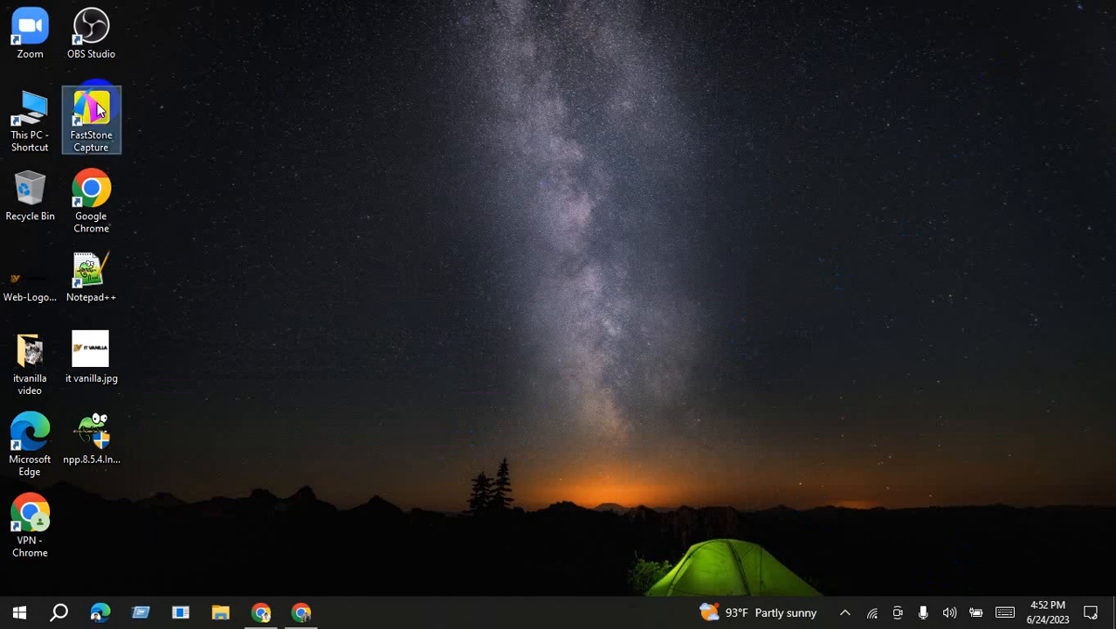